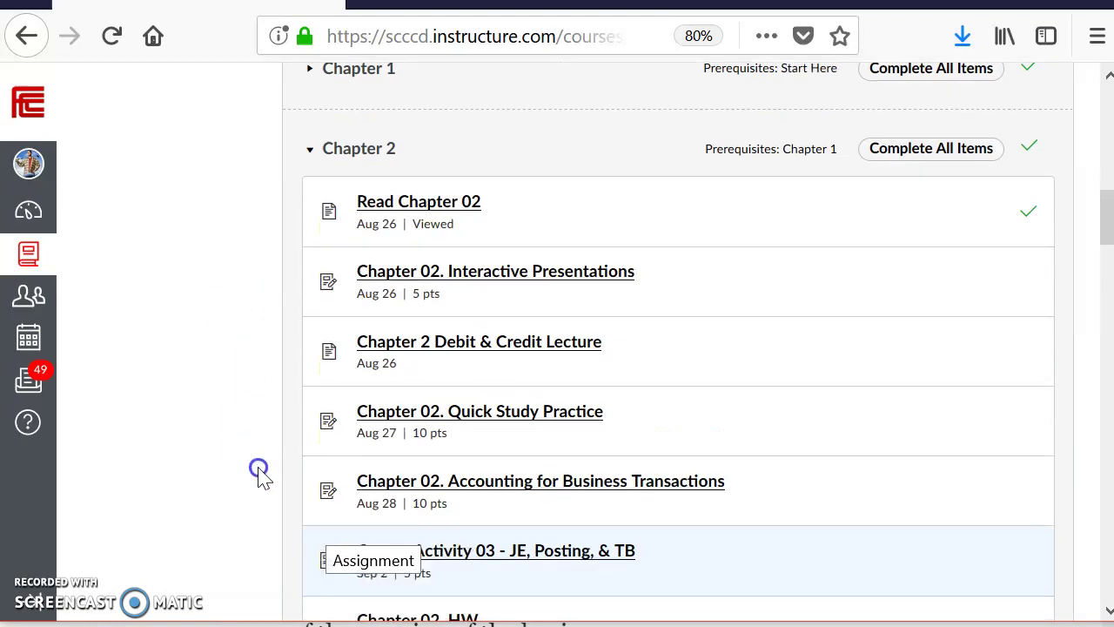
{"action": "scroll", "coordinate": [261, 474], "scroll_direction": "up", "scroll_amount": 3}
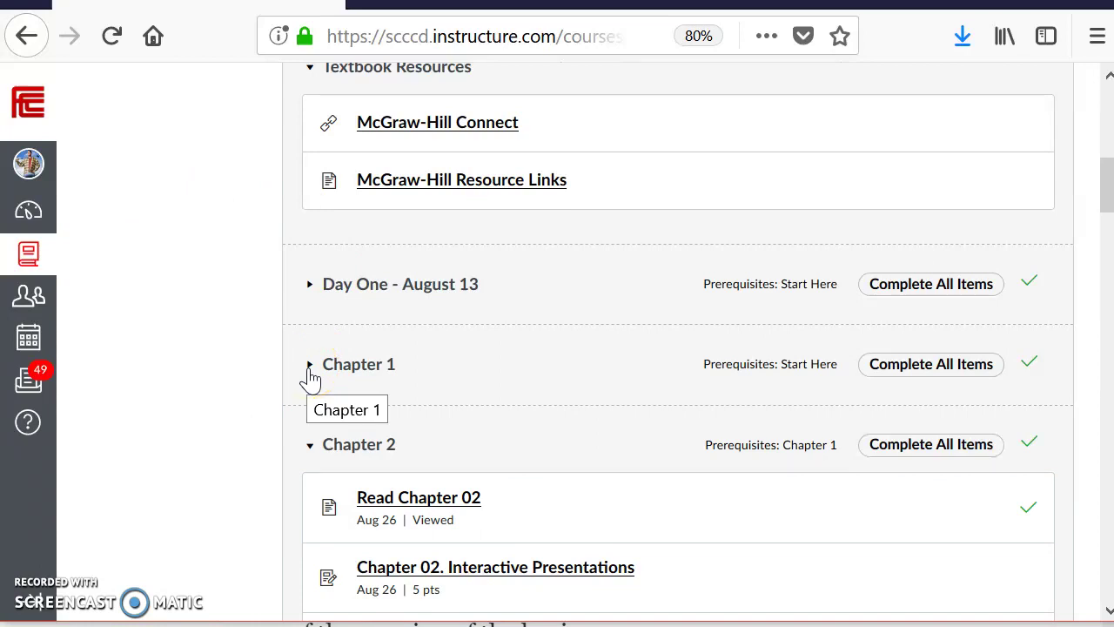
Step: Expand the Canvas Chapter 1 module and open its 'Chapter 1 Example Problem' page
{"action": "left_click", "coordinate": [313, 366]}
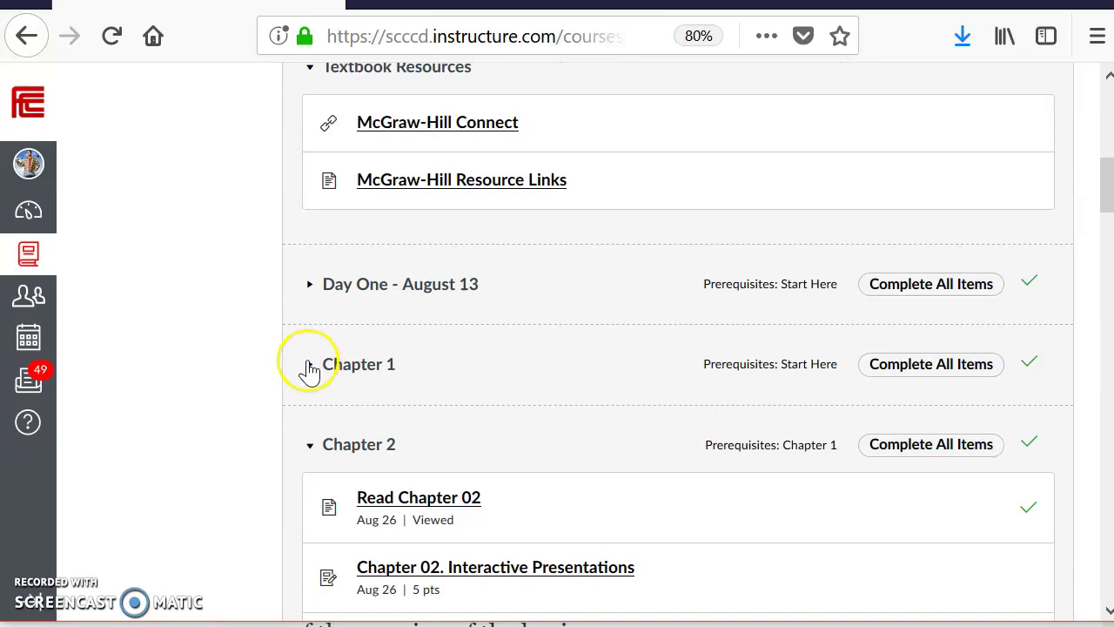
{"action": "left_click", "coordinate": [311, 363]}
{"action": "scroll", "coordinate": [176, 324], "scroll_direction": "down", "scroll_amount": 1}
{"action": "scroll", "coordinate": [176, 323], "scroll_direction": "down", "scroll_amount": 5}
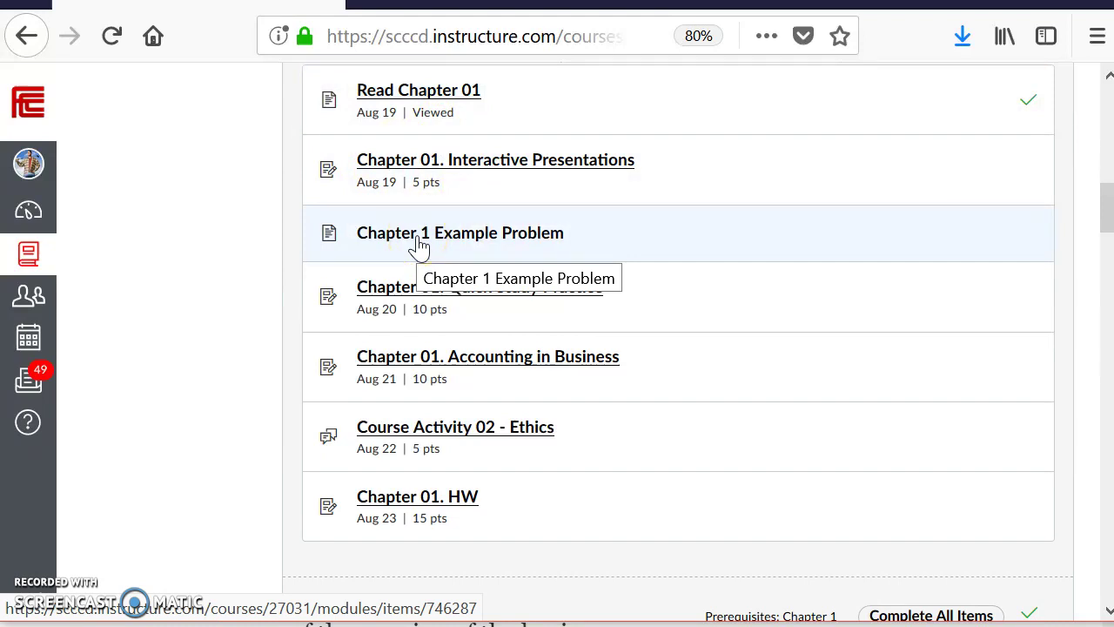
{"action": "left_click", "coordinate": [419, 246]}
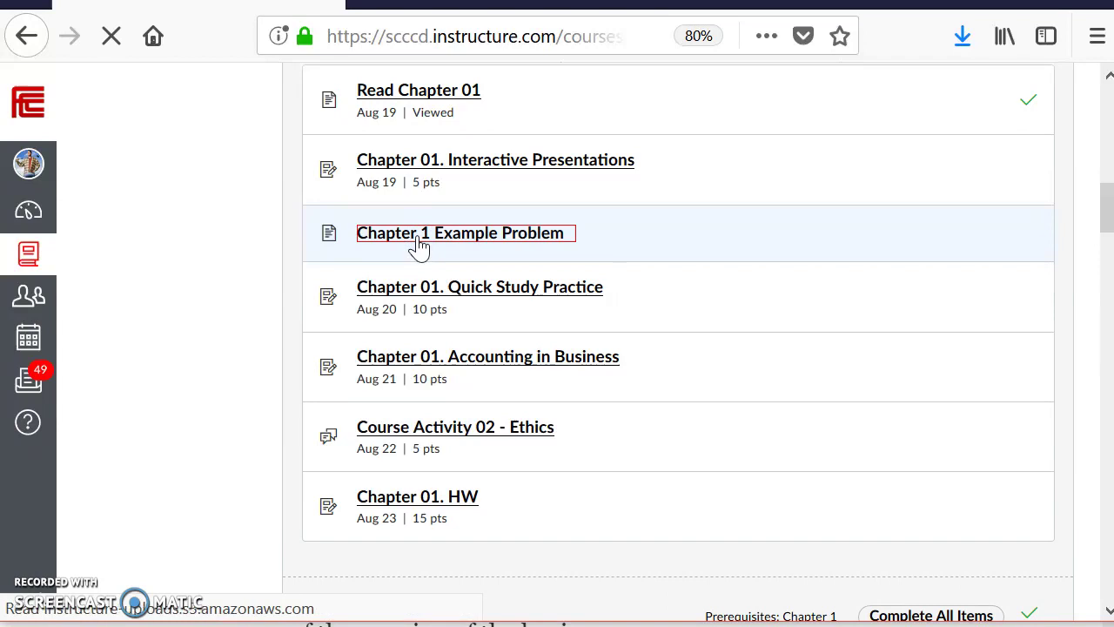
{"action": "scroll", "coordinate": [769, 288], "scroll_direction": "down", "scroll_amount": 4}
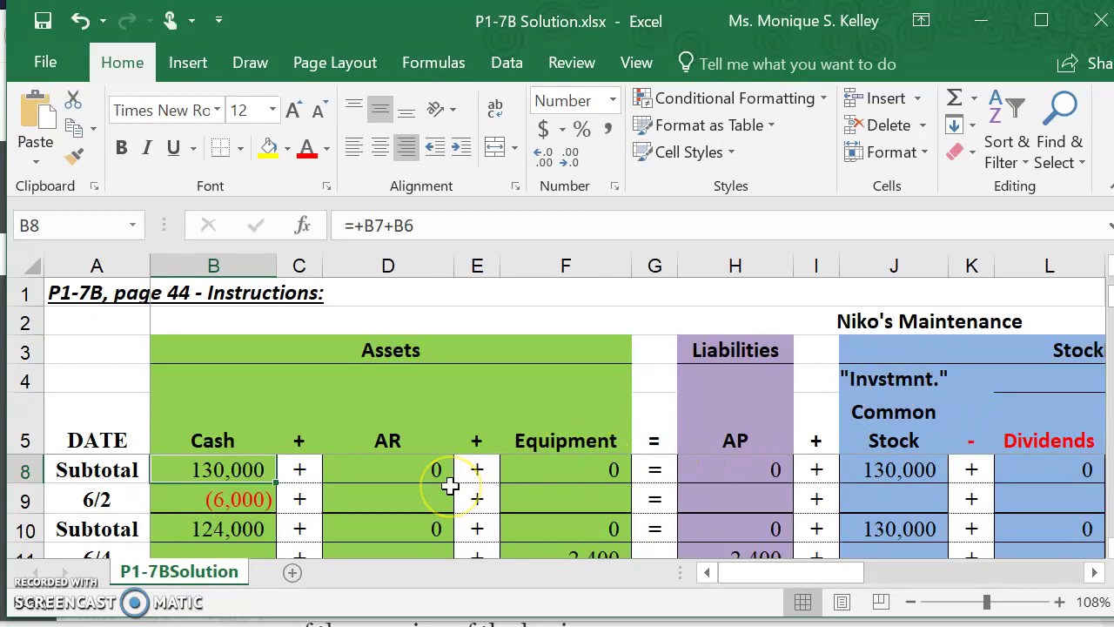
Step: Check the Cash column subtotals through B8, then bring up Problem 1-7B in the MHE Reader
{"action": "key", "text": "Down"}
{"action": "key", "text": "Down"}
{"action": "key", "text": "Down"}
{"action": "key", "text": "Down"}
{"action": "key", "text": "Down"}
{"action": "key", "text": "Down"}
{"action": "key", "text": "Down"}
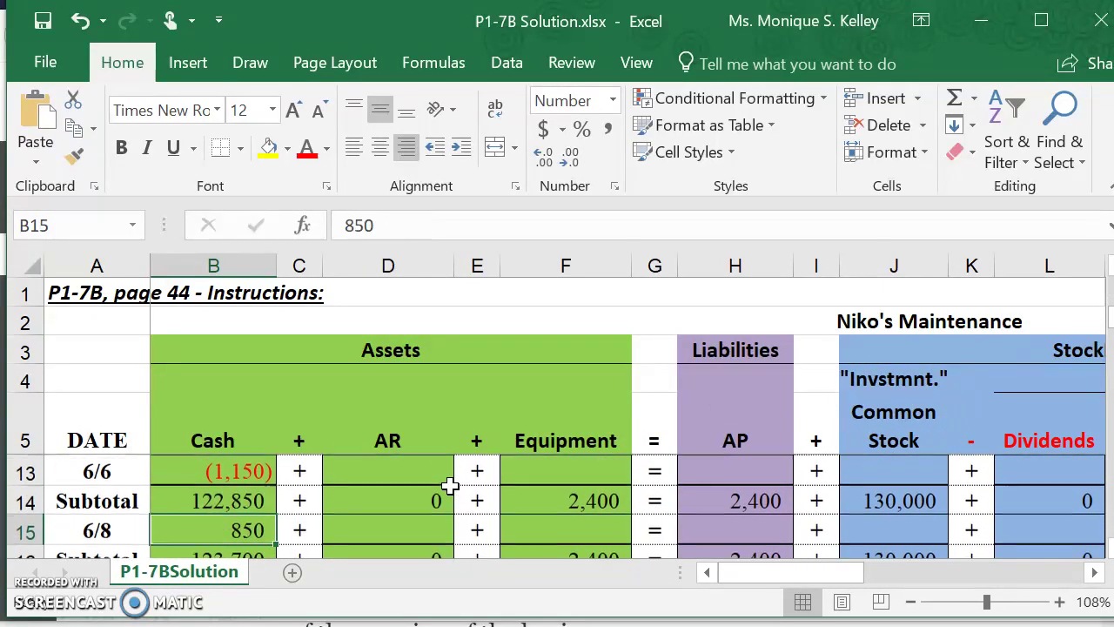
{"action": "key", "text": "Down"}
{"action": "key", "text": "Up"}
{"action": "key", "text": "Up"}
{"action": "key", "text": "Up"}
{"action": "key", "text": "Up"}
{"action": "key", "text": "Up"}
{"action": "key", "text": "Up"}
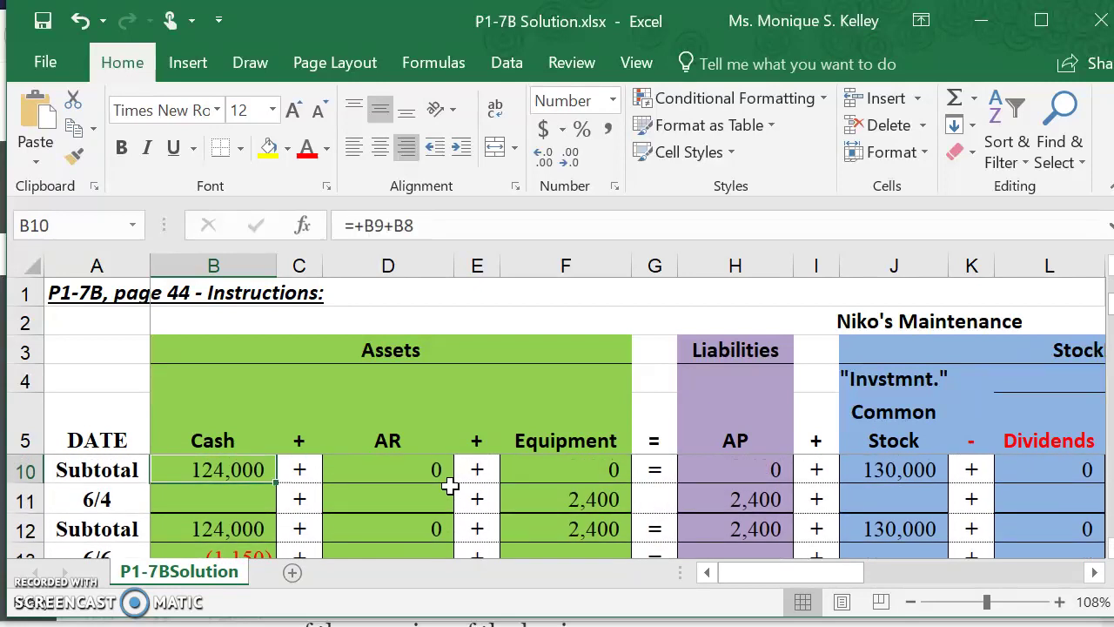
{"action": "key", "text": "Up"}
{"action": "key", "text": "Up"}
{"action": "key", "text": "Up"}
{"action": "key", "text": "Up"}
{"action": "key", "text": "Up"}
{"action": "key", "text": "Up"}
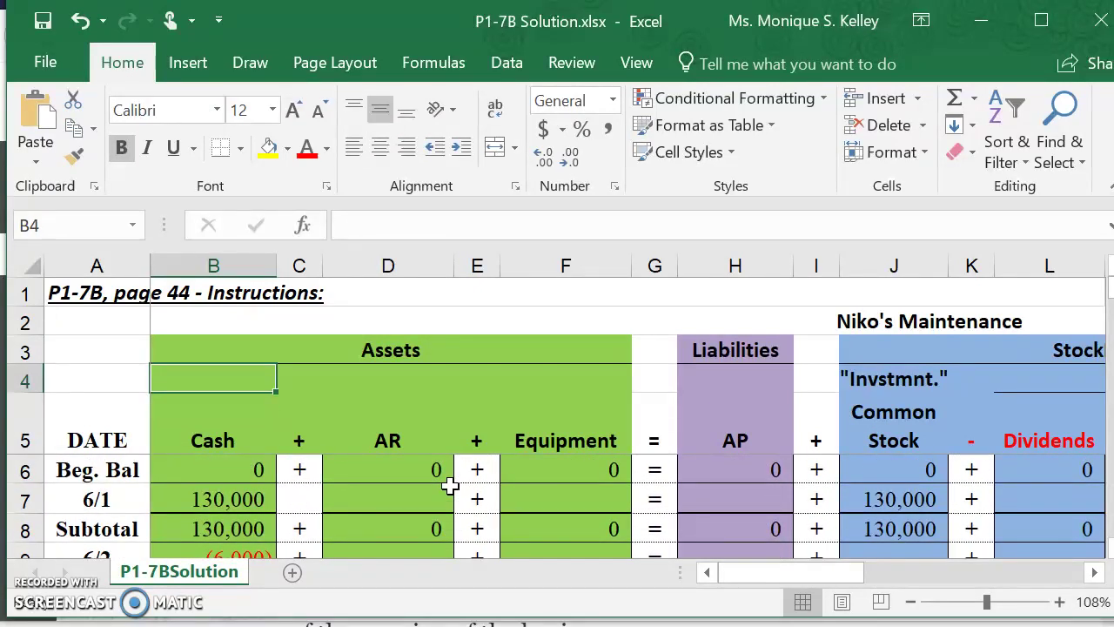
{"action": "left_click", "coordinate": [235, 522]}
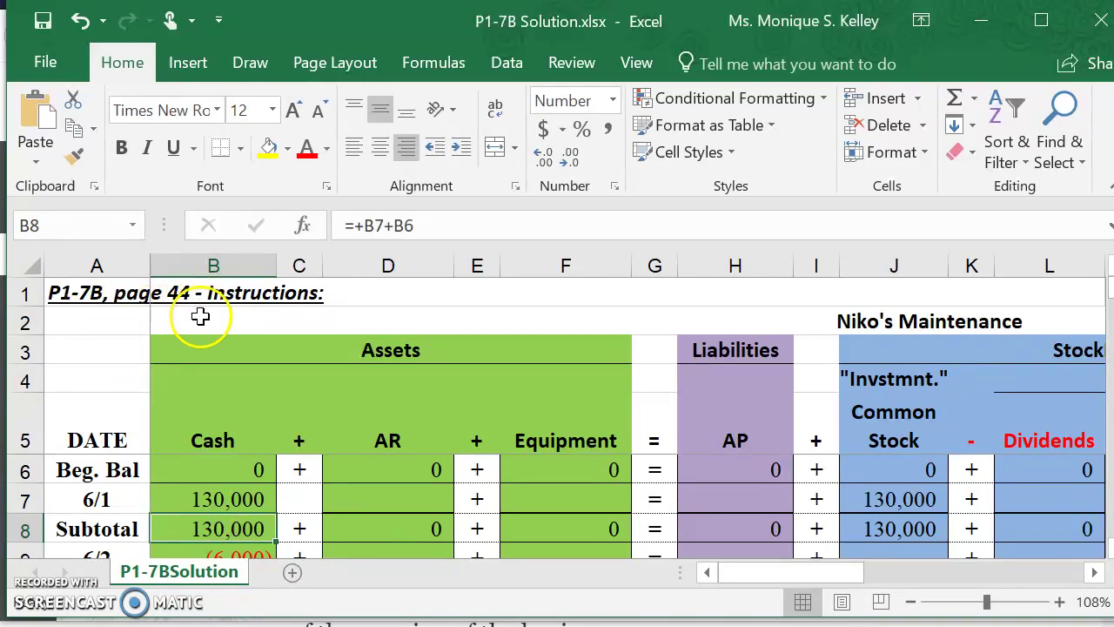
{"action": "key", "text": "alt+Tab"}
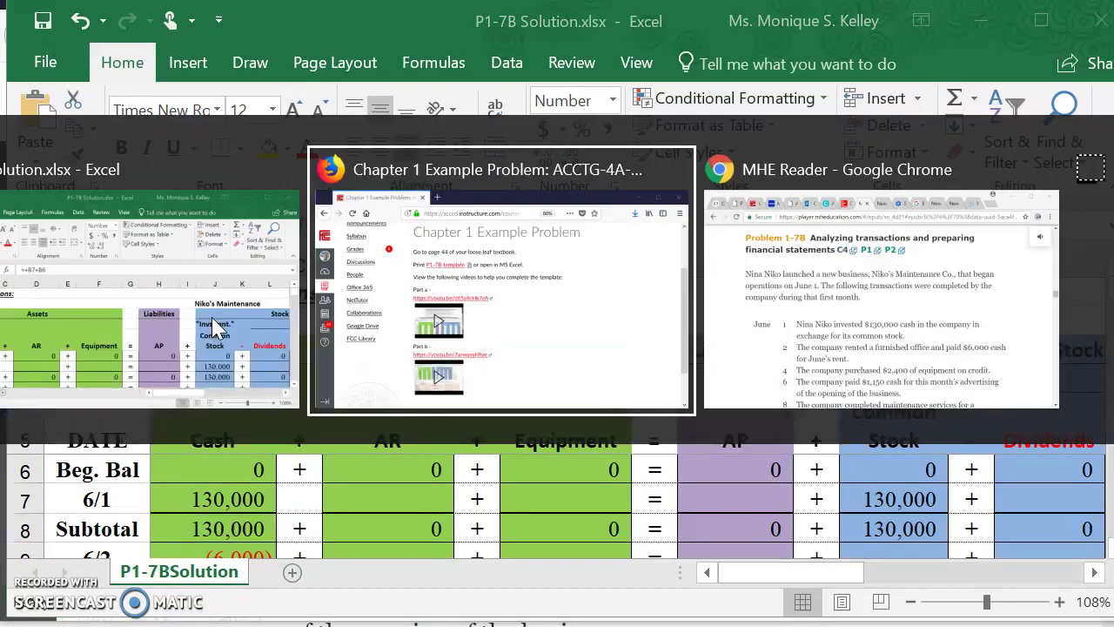
{"action": "key", "text": "alt+Tab"}
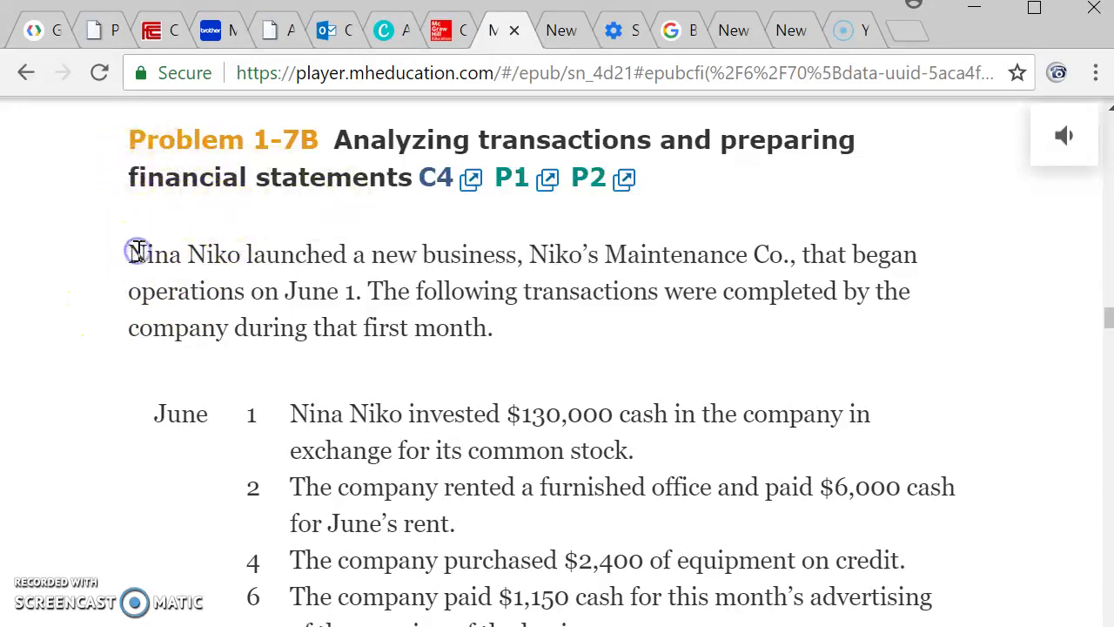
Step: Read Niko's Maintenance June transactions in Problem 1-7B, then return to the P1-7B Solution workbook
{"action": "scroll", "coordinate": [138, 252], "scroll_direction": "down", "scroll_amount": 1}
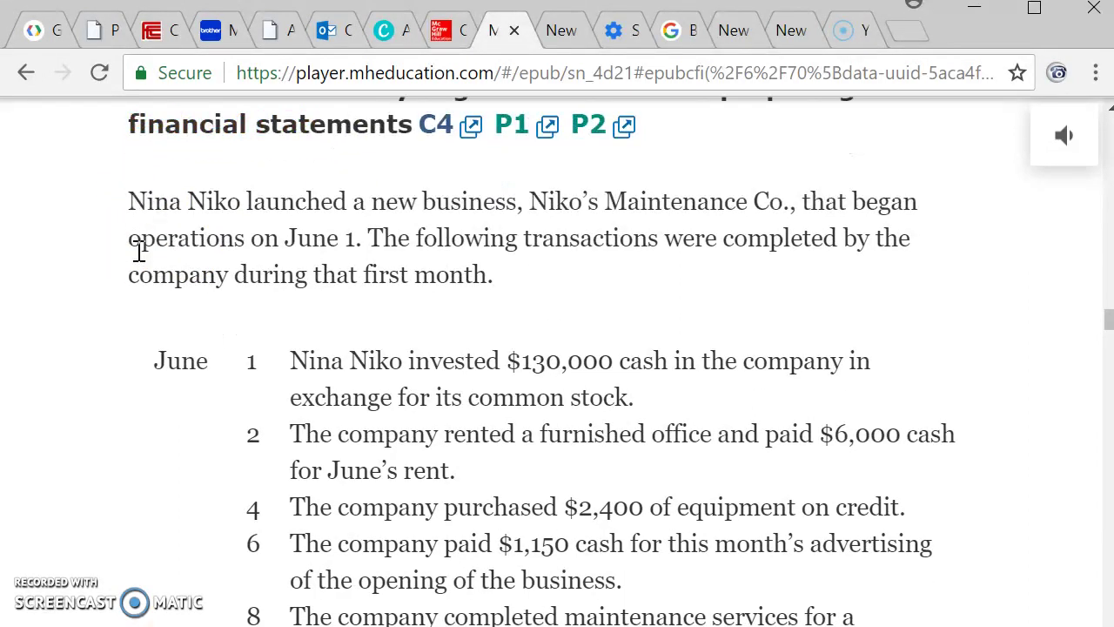
{"action": "scroll", "coordinate": [139, 251], "scroll_direction": "up", "scroll_amount": 5}
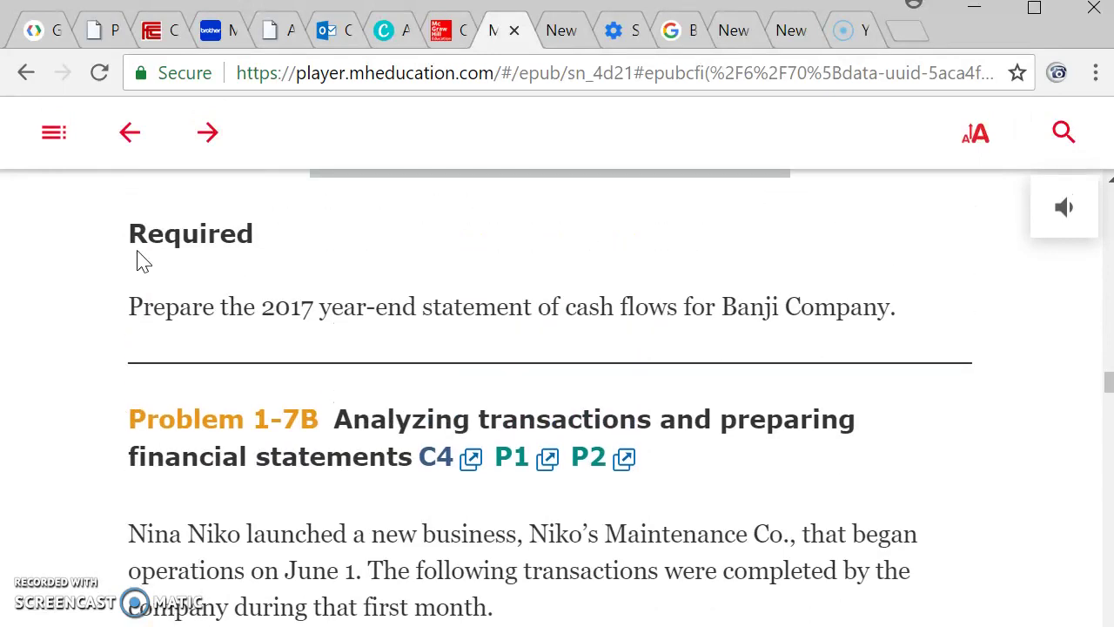
{"action": "scroll", "coordinate": [136, 256], "scroll_direction": "up", "scroll_amount": 1}
{"action": "scroll", "coordinate": [137, 252], "scroll_direction": "down", "scroll_amount": 5}
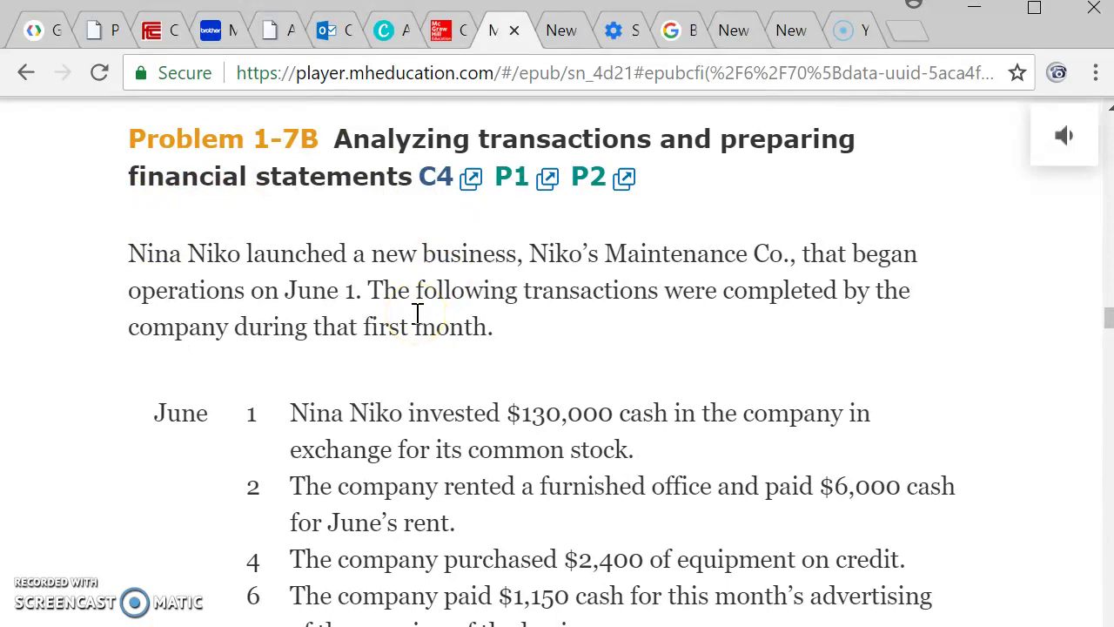
{"action": "key", "text": "alt+Tab"}
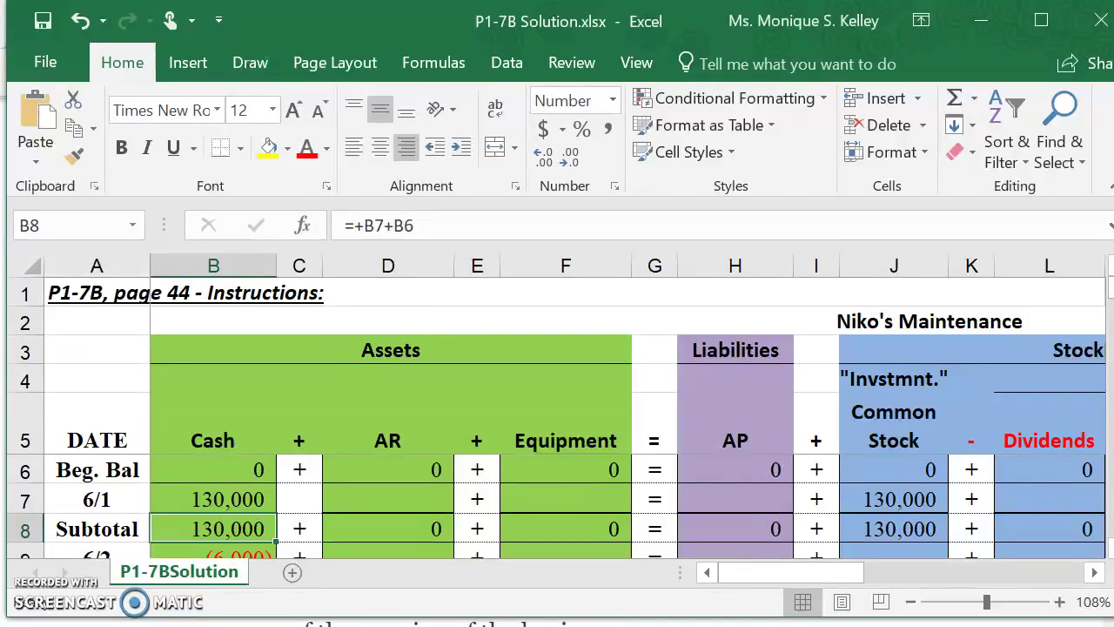
Step: Go from the June 1 row in Excel back to the Canvas Chapter 1 Example Problem page
{"action": "key", "text": "super"}
{"action": "key", "text": "alt+Tab"}
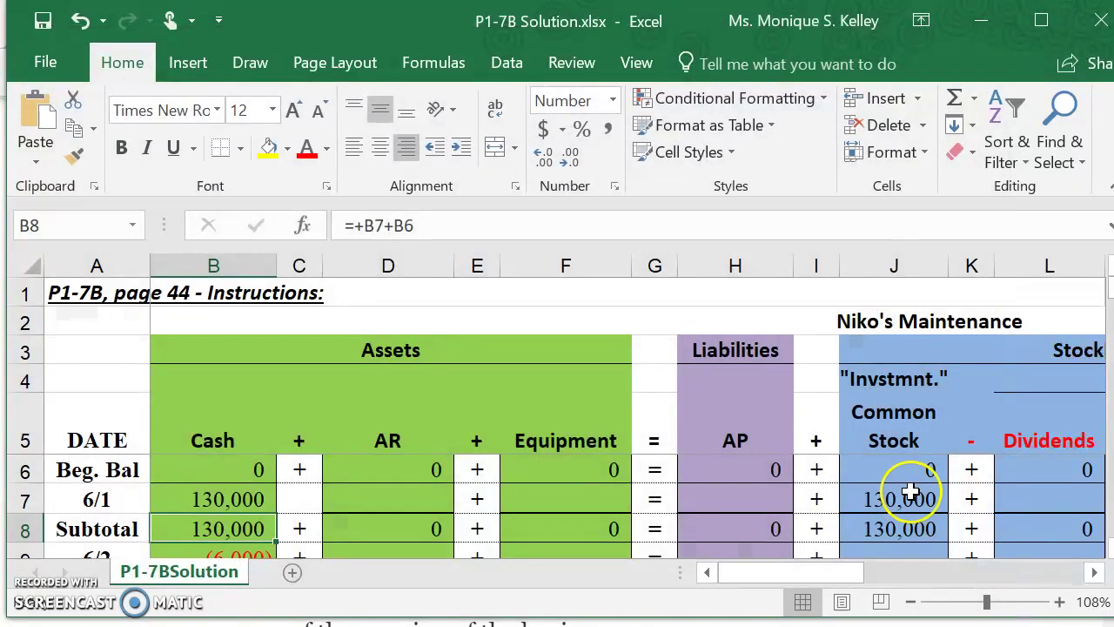
{"action": "key", "text": "alt+Tab"}
{"action": "key", "text": "alt+Tab"}
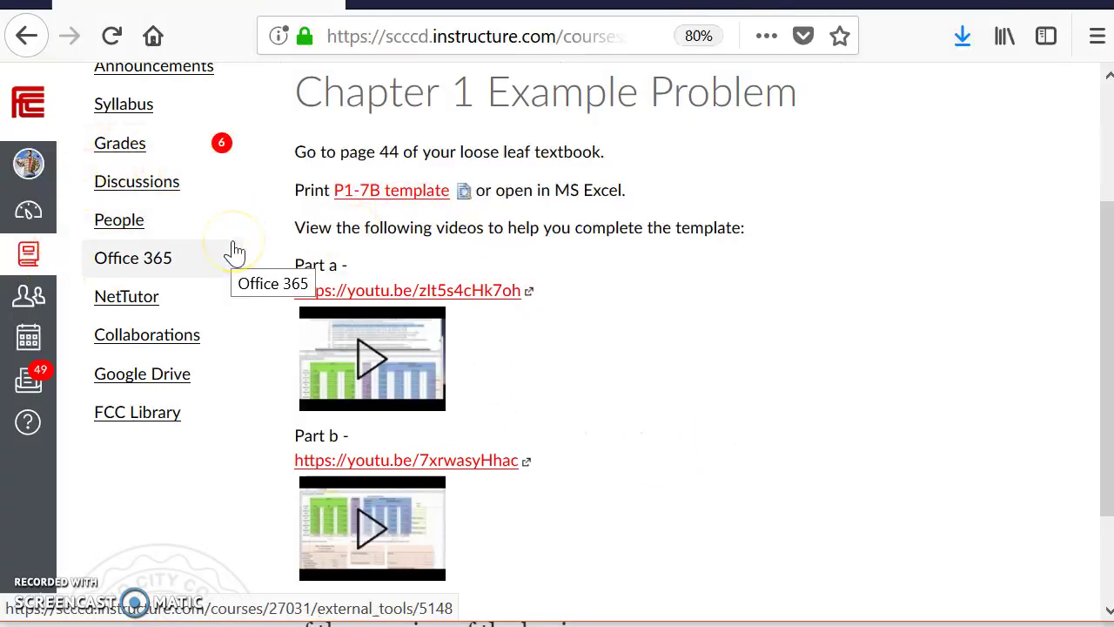
Step: From the course Home, open 'Course Activity 03 - JE, Posting, & TB' in the Chapter 2 module
{"action": "scroll", "coordinate": [235, 252], "scroll_direction": "up", "scroll_amount": 3}
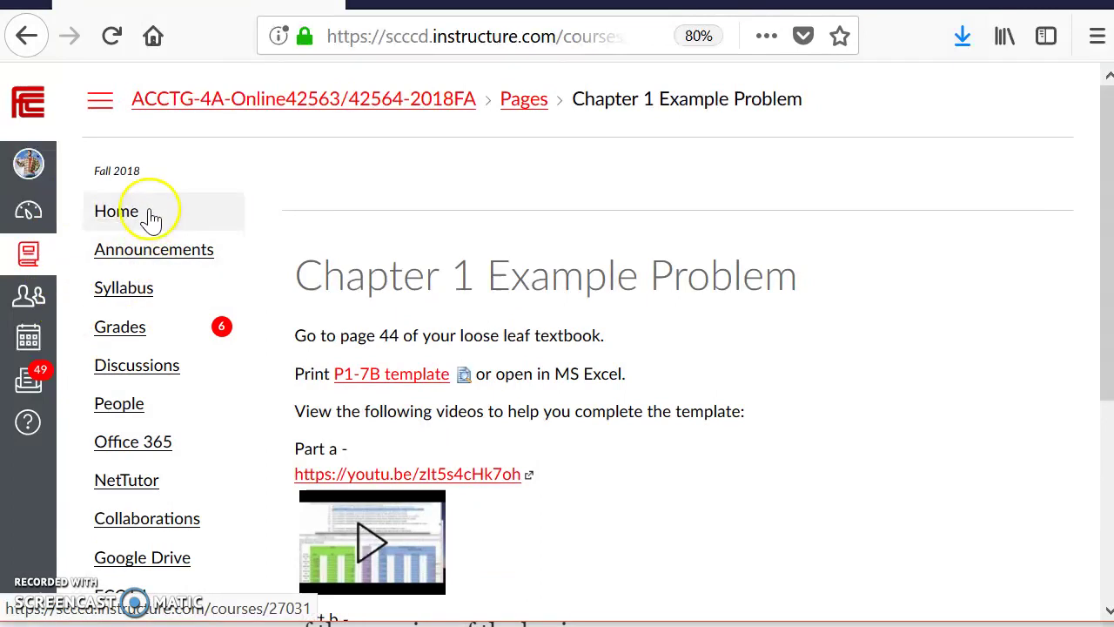
{"action": "left_click", "coordinate": [151, 219]}
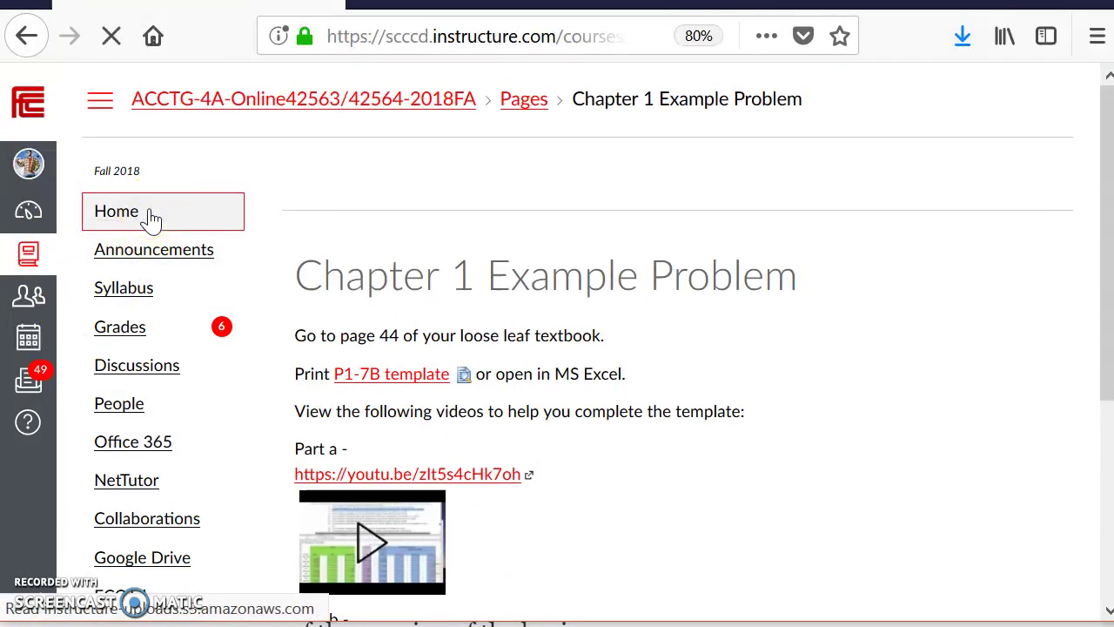
{"action": "scroll", "coordinate": [243, 222], "scroll_direction": "down", "scroll_amount": 5}
{"action": "scroll", "coordinate": [244, 222], "scroll_direction": "down", "scroll_amount": 2}
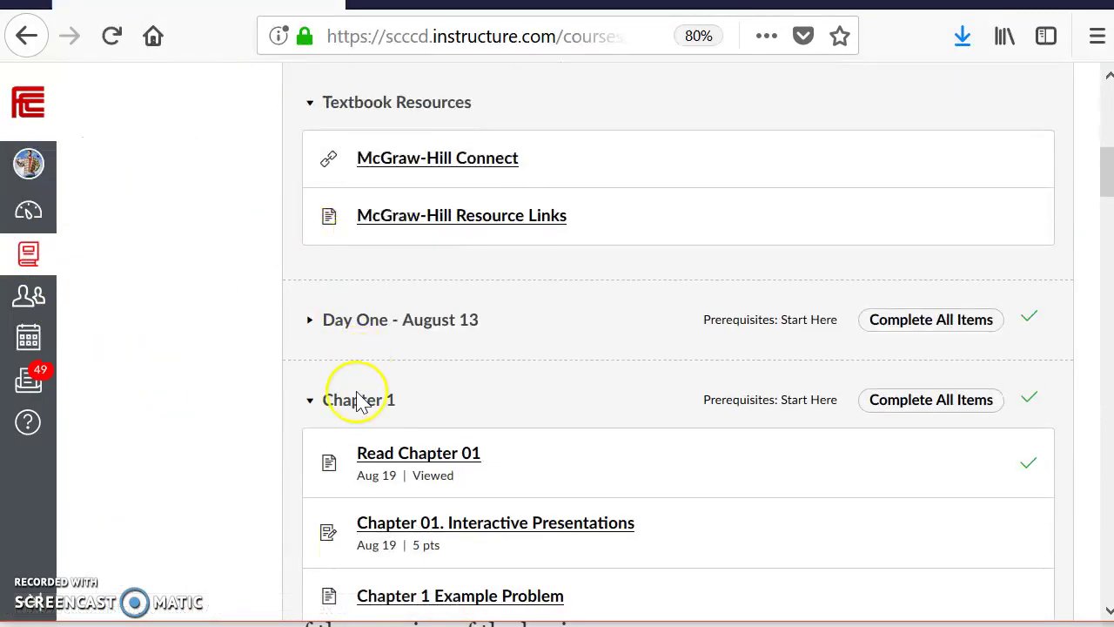
{"action": "scroll", "coordinate": [187, 217], "scroll_direction": "down", "scroll_amount": 8}
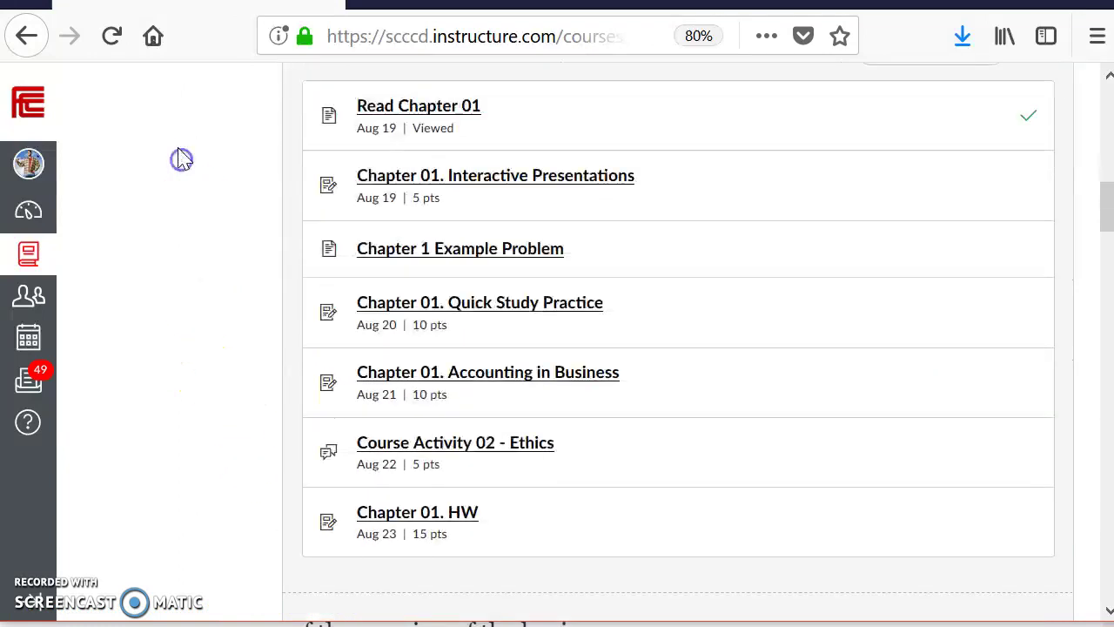
{"action": "scroll", "coordinate": [226, 340], "scroll_direction": "down", "scroll_amount": 2}
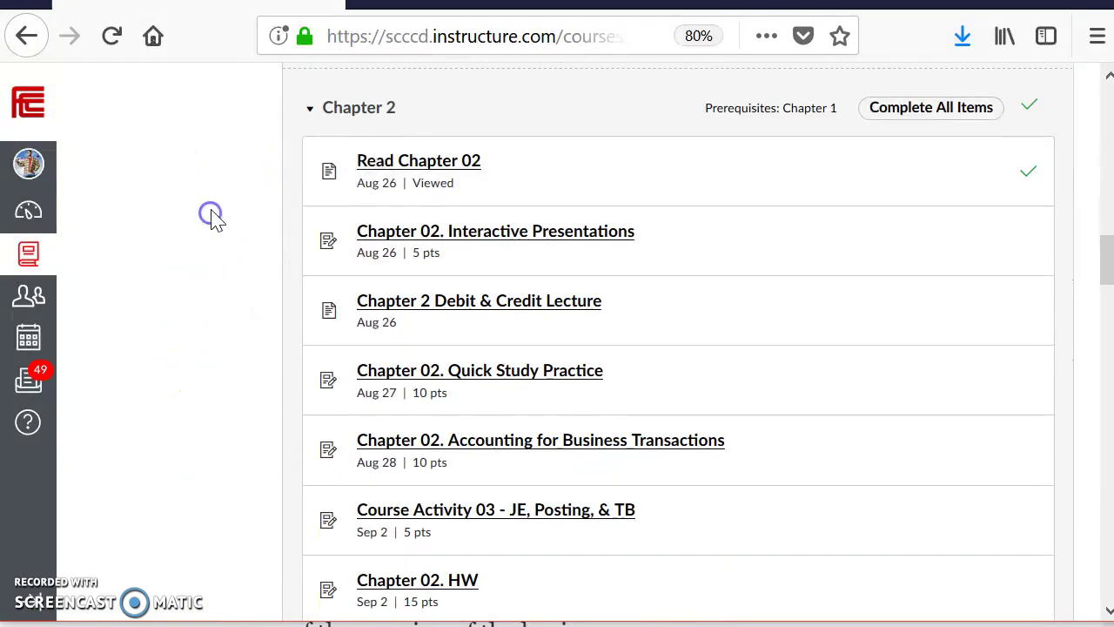
{"action": "left_click", "coordinate": [383, 518]}
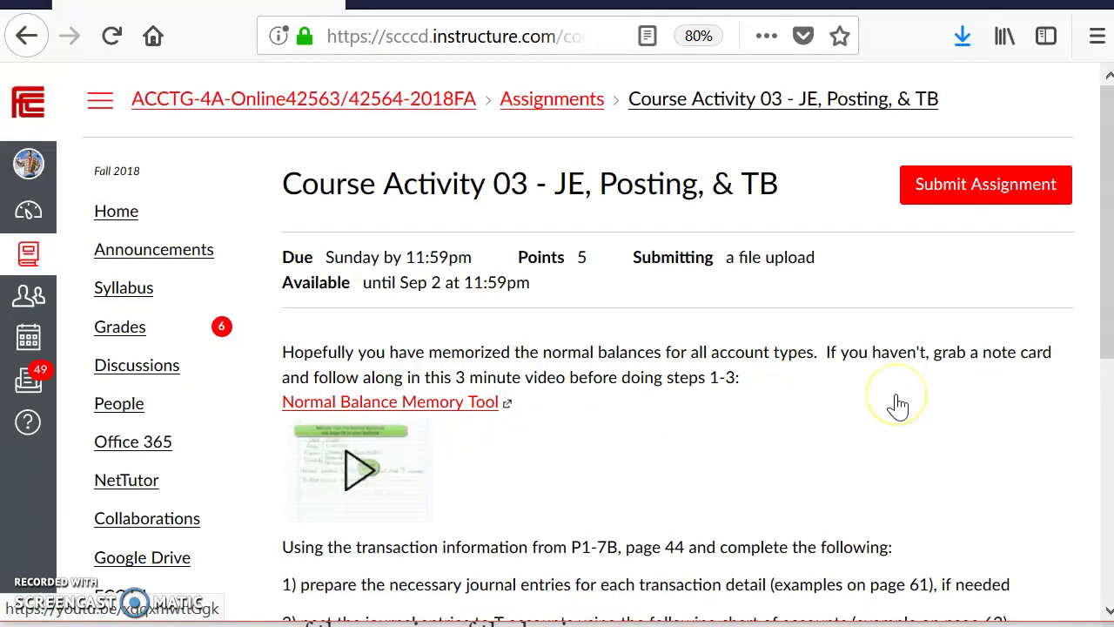
Step: Scroll down to read the Course Activity 03 steps and chart of accounts
{"action": "scroll", "coordinate": [902, 405], "scroll_direction": "down", "scroll_amount": 3}
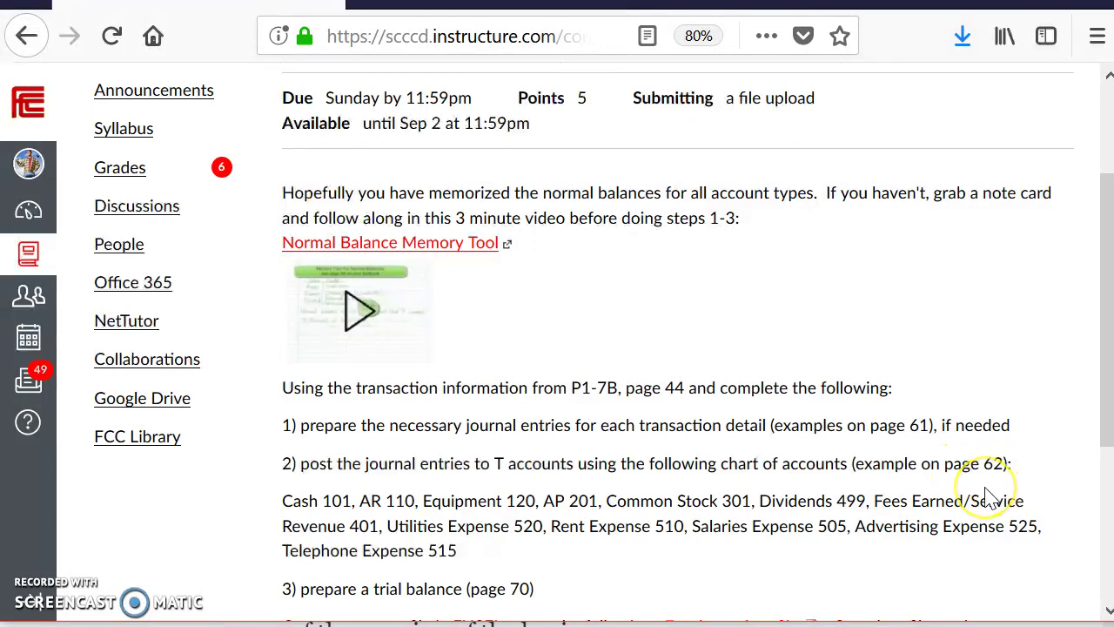
{"action": "scroll", "coordinate": [688, 375], "scroll_direction": "down", "scroll_amount": 3}
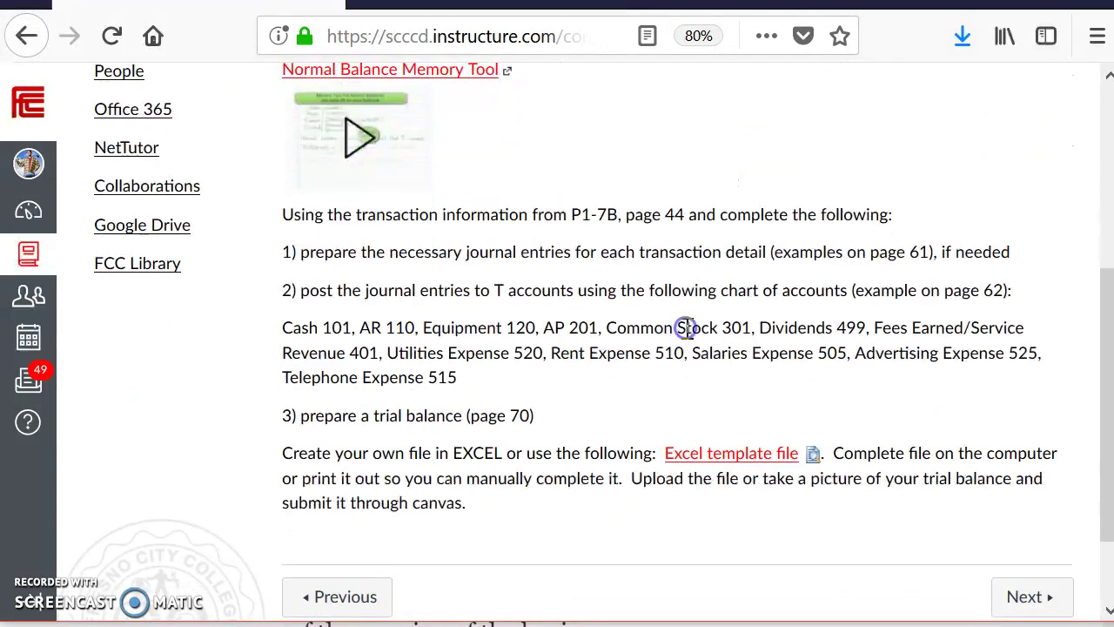
{"action": "left_click_drag", "start_coordinate": [480, 379], "coordinate": [277, 336]}
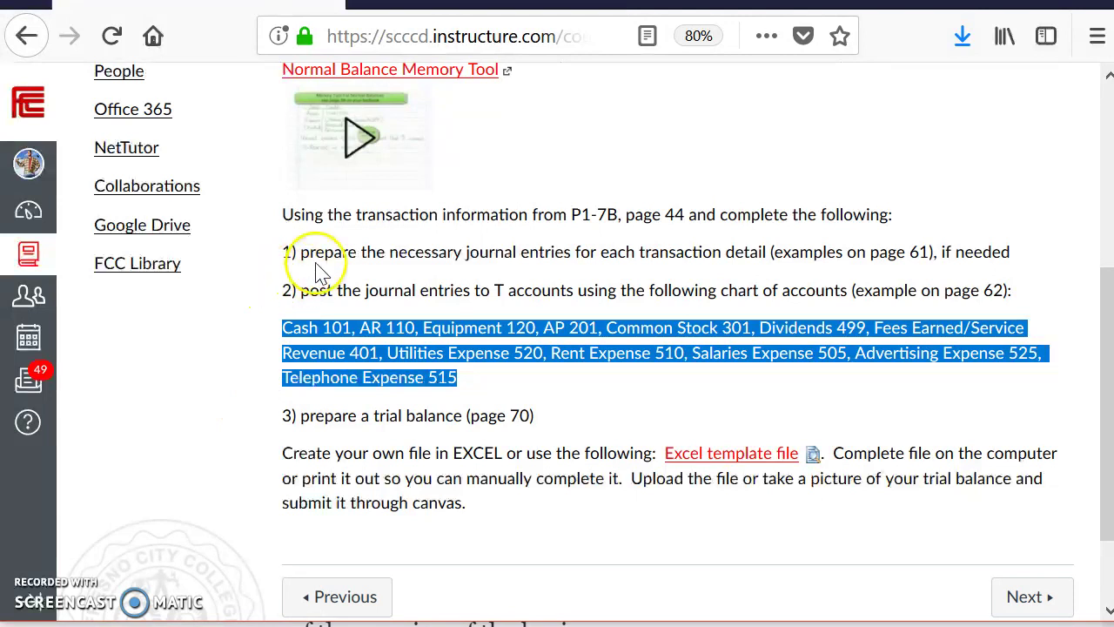
{"action": "left_click", "coordinate": [311, 323]}
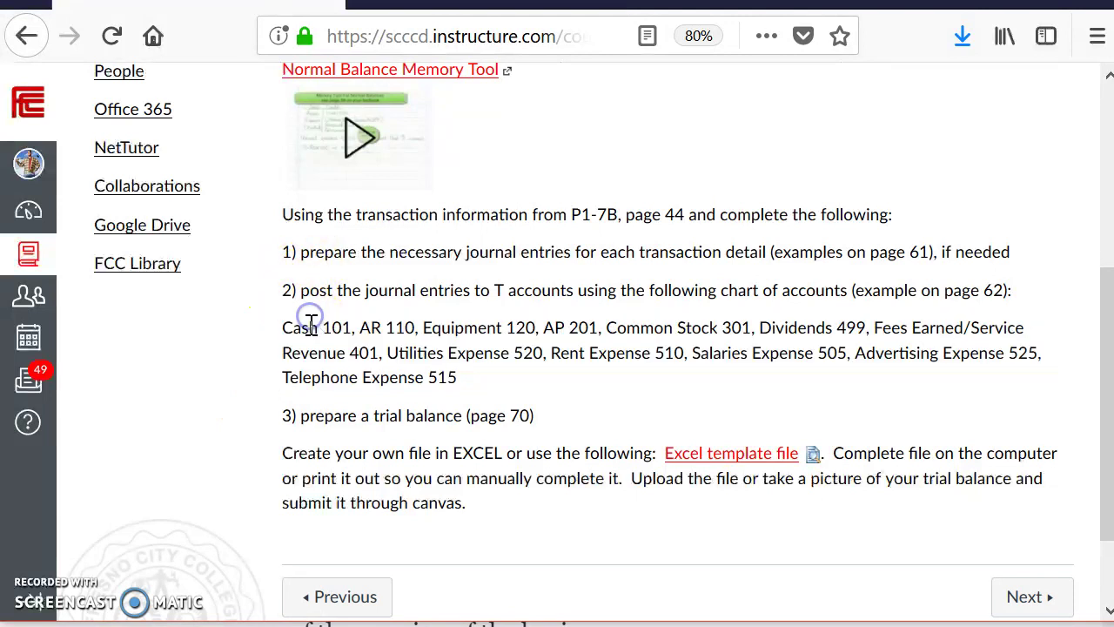
Step: Open the 'Excel template file' JE_GL_TB_TemplatesP7-1B with Microsoft Excel
{"action": "left_click", "coordinate": [695, 461]}
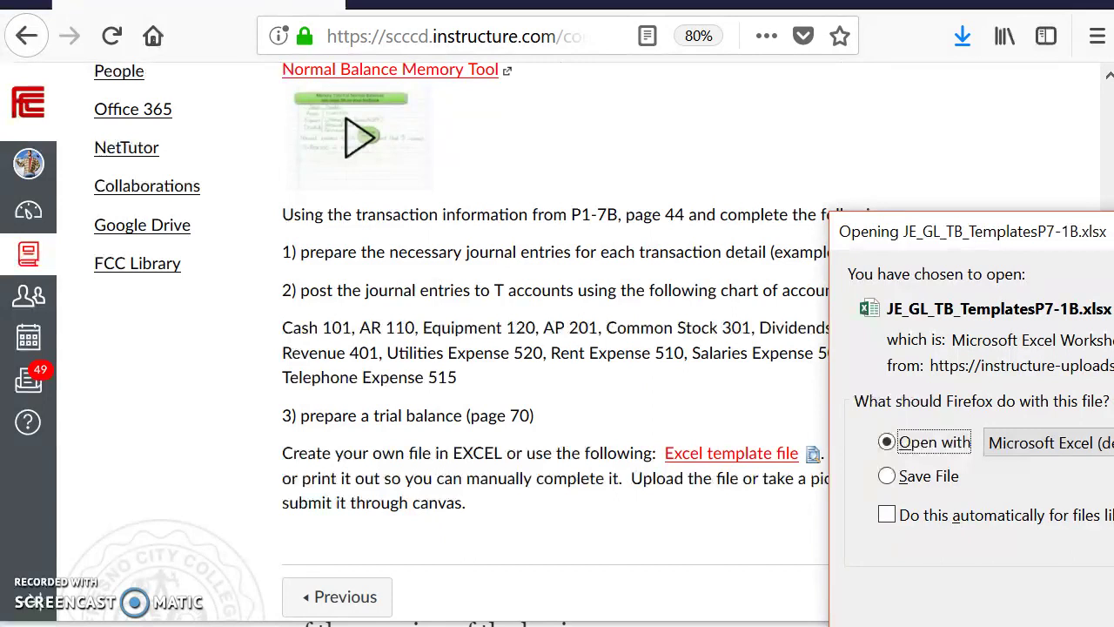
{"action": "key", "text": "Return"}
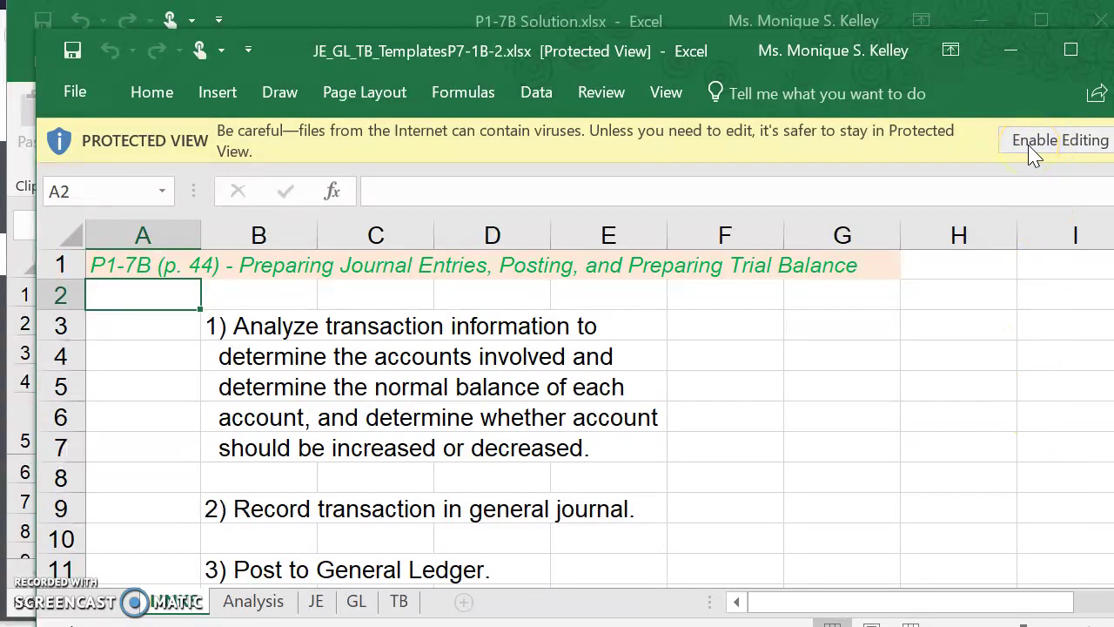
Step: Enable editing of JE_GL_TB_TemplatesP7-1B-2.xlsx and review its first instruction step
{"action": "left_click", "coordinate": [1034, 148]}
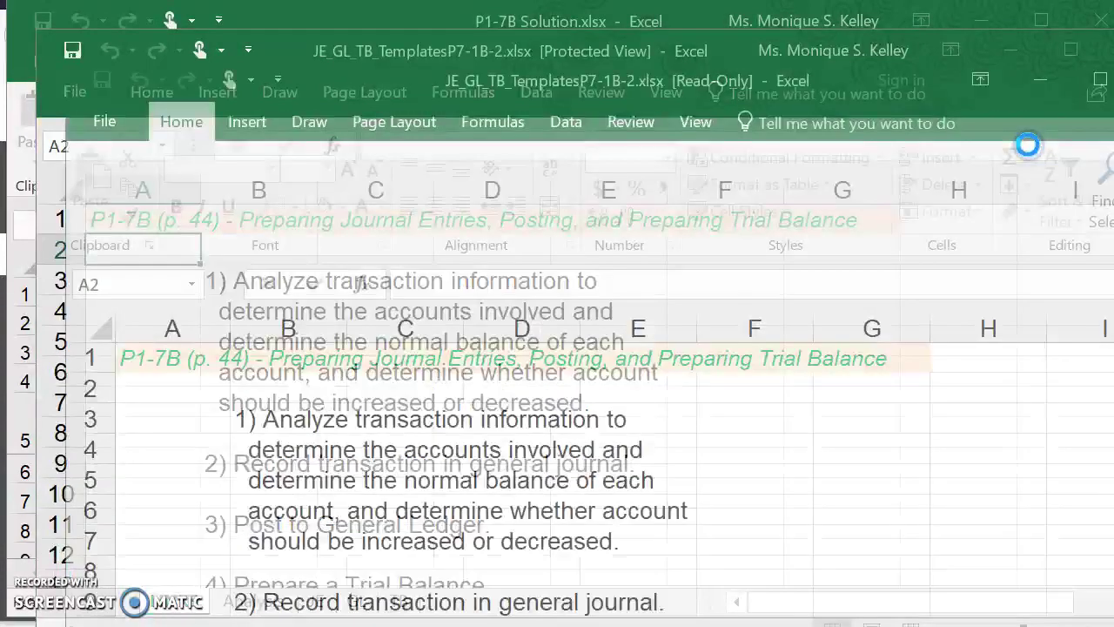
{"action": "left_click", "coordinate": [301, 472]}
{"action": "key", "text": "Down"}
{"action": "key", "text": "Down"}
{"action": "key", "text": "Down"}
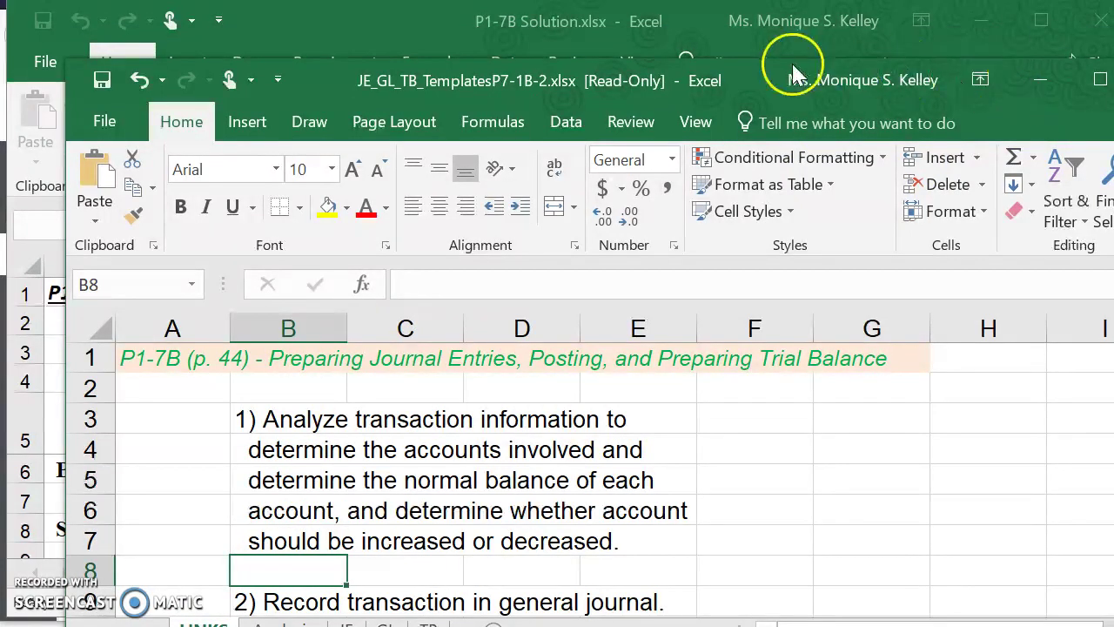
Step: Reposition the template window and select the sheet tabs at the bottom
{"action": "left_click_drag", "start_coordinate": [746, 81], "coordinate": [717, 44]}
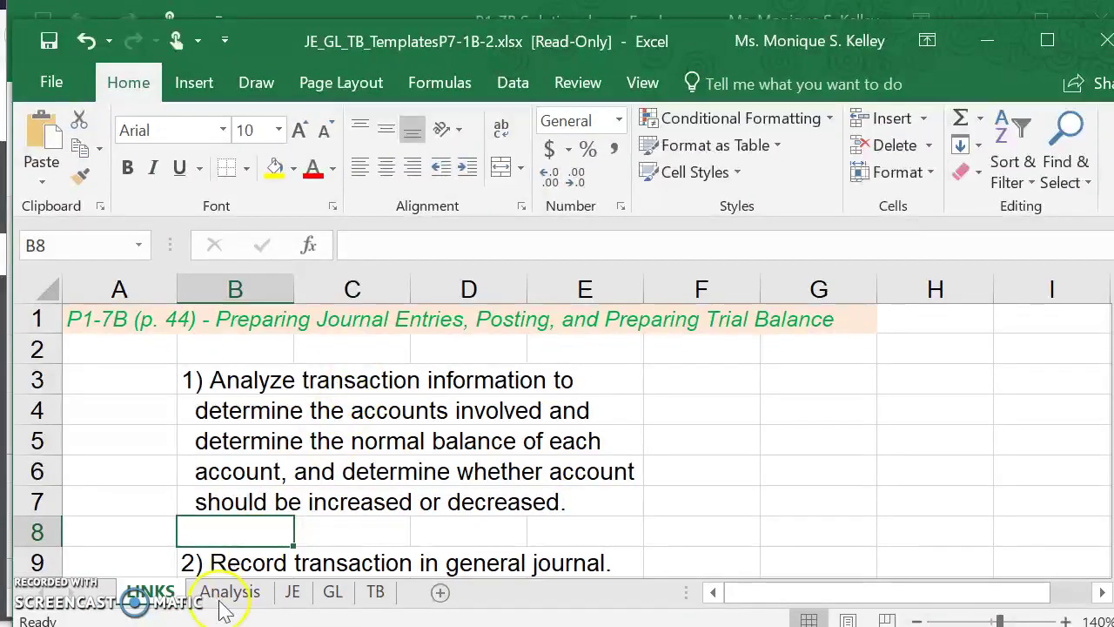
{"action": "left_click", "coordinate": [237, 606]}
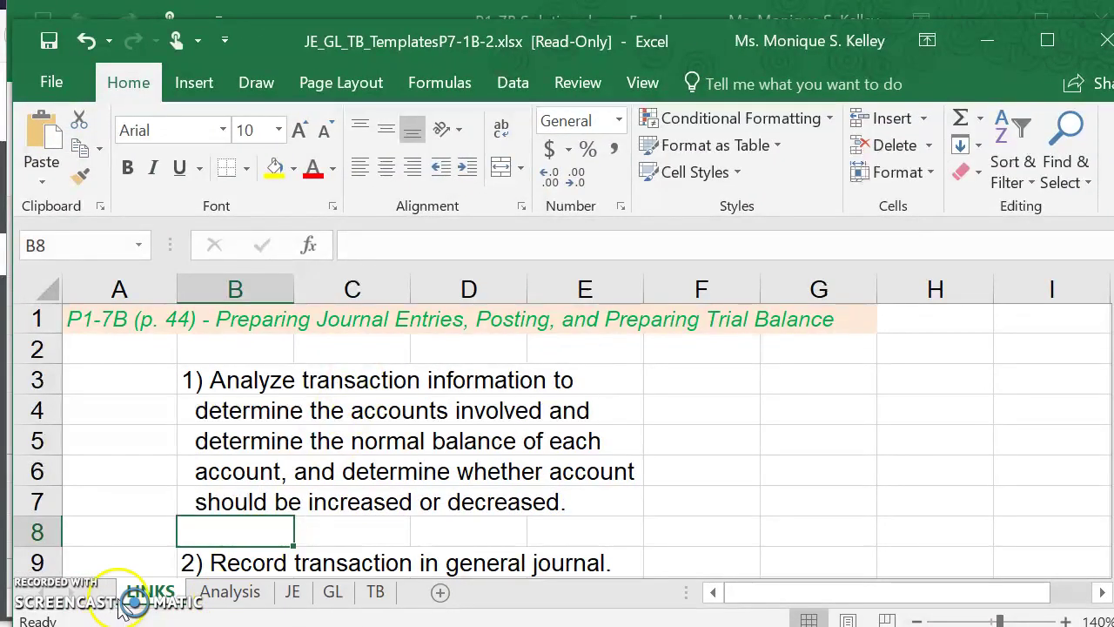
{"action": "left_click", "coordinate": [345, 604]}
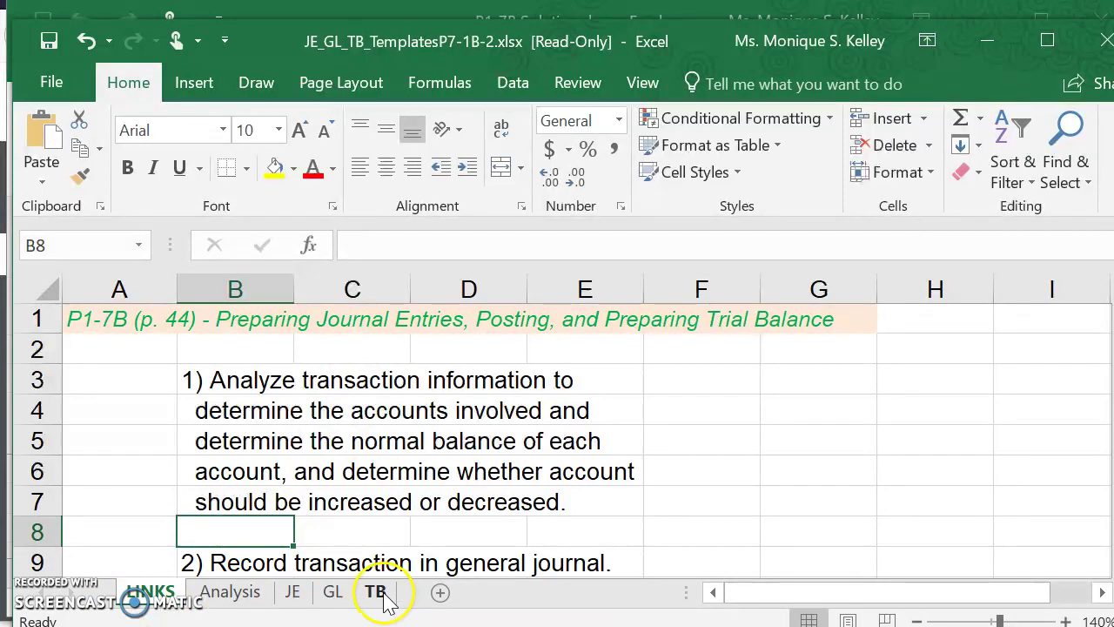
Step: Look over the Analysis, GL and TB sheets, ending on the JE sheet's June 1 Cash 130,000 entry
{"action": "left_click", "coordinate": [220, 600]}
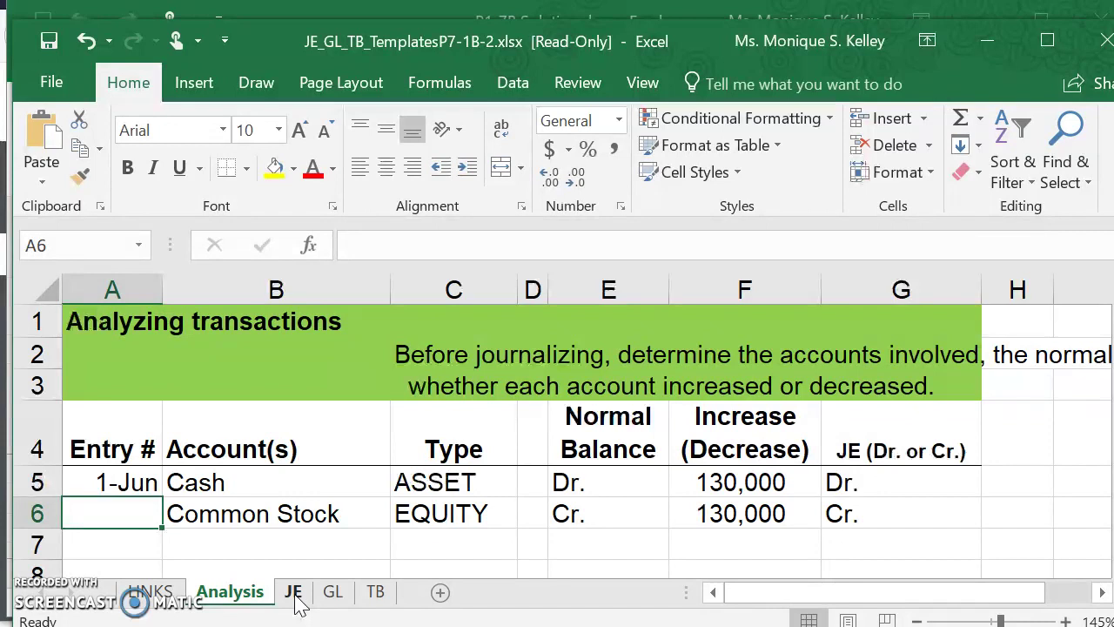
{"action": "left_click", "coordinate": [294, 593]}
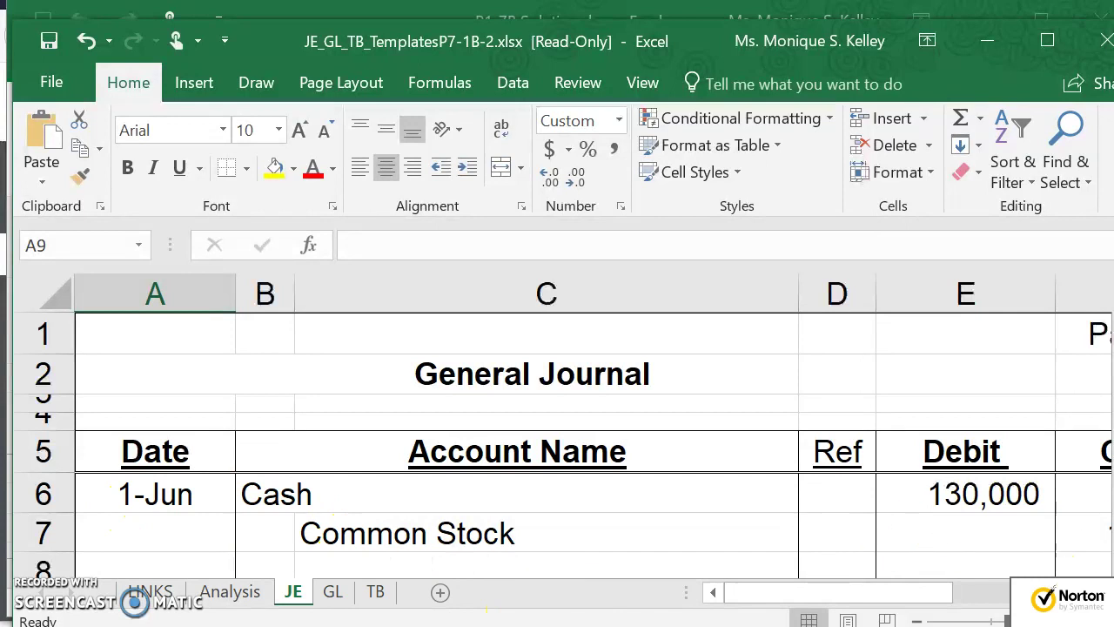
{"action": "left_click", "coordinate": [335, 591]}
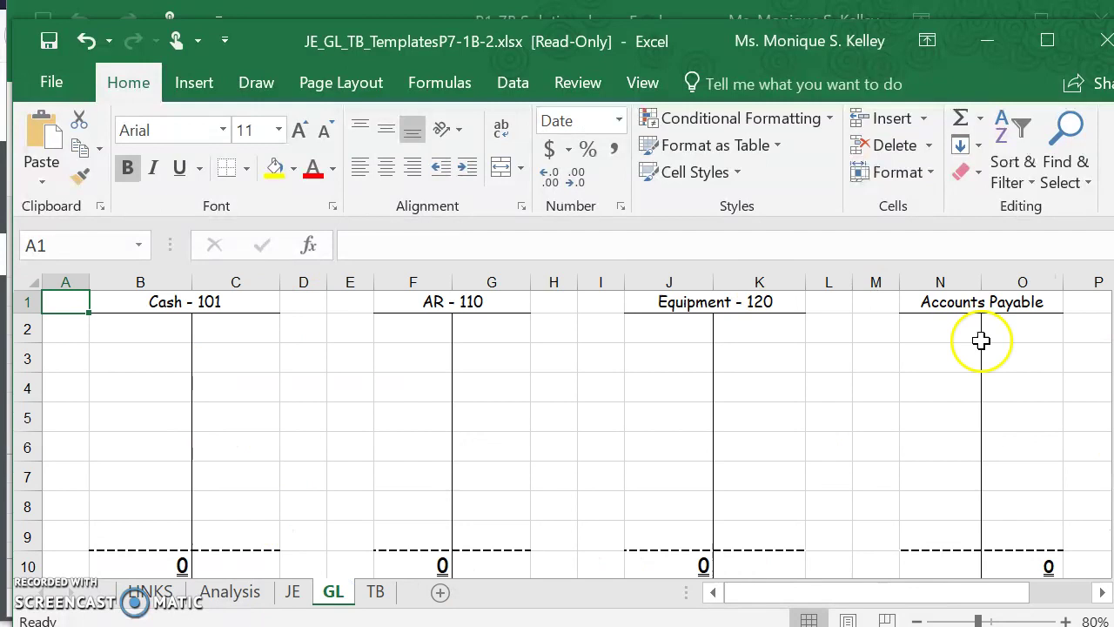
{"action": "left_click", "coordinate": [375, 592]}
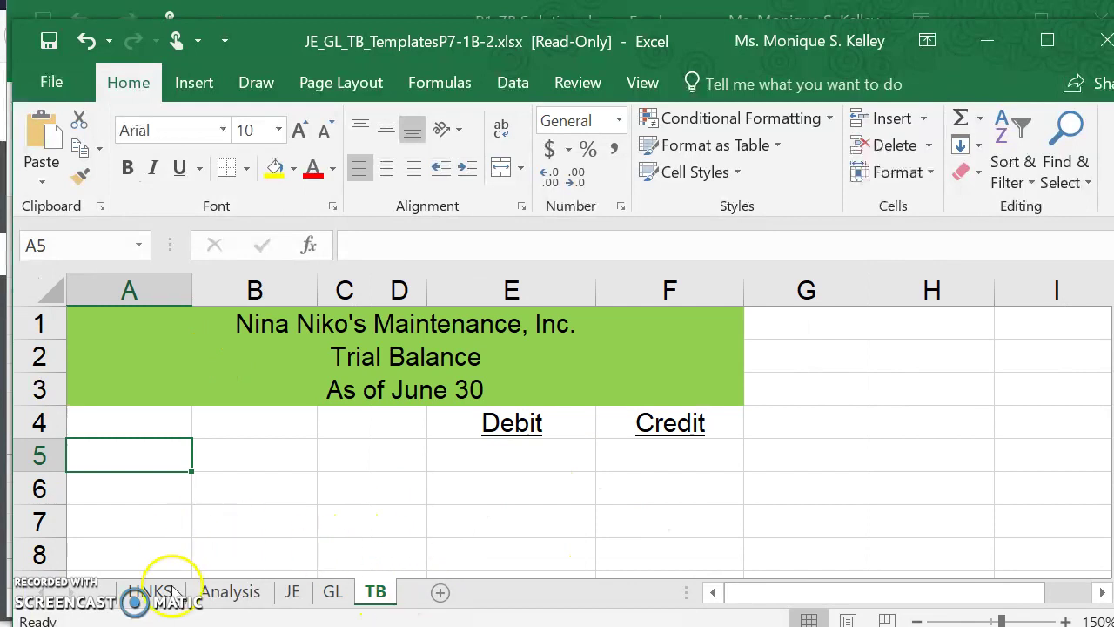
{"action": "left_click", "coordinate": [295, 592]}
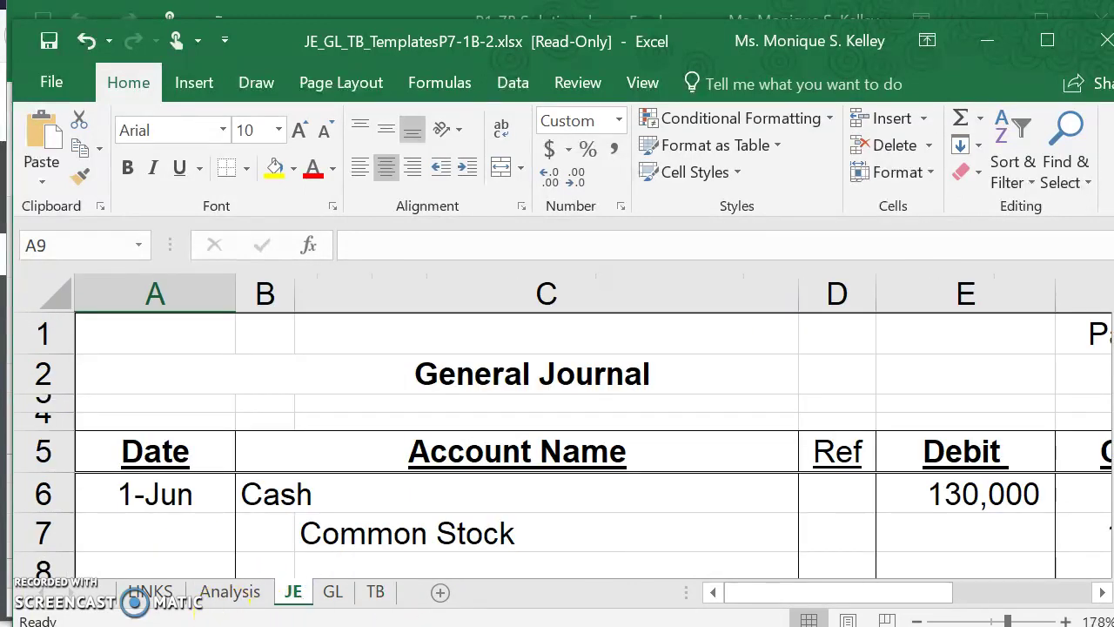
Step: Return to the Canvas Course Activity 03 page and download the Excel template file
{"action": "key", "text": "alt+Tab"}
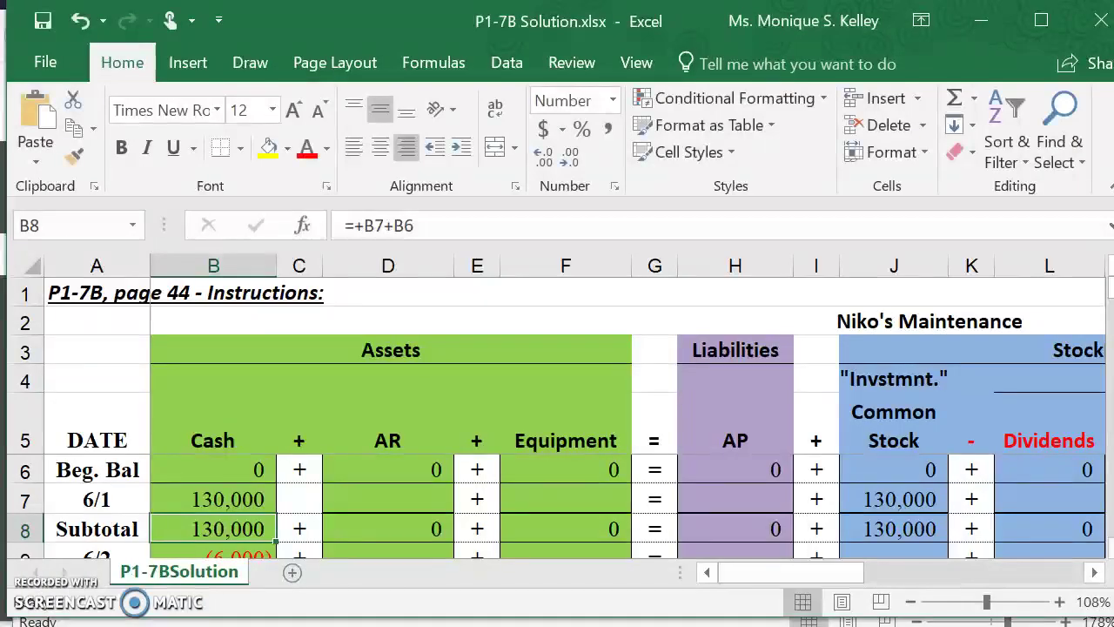
{"action": "key", "text": "alt+Tab"}
{"action": "key", "text": "alt+Tab"}
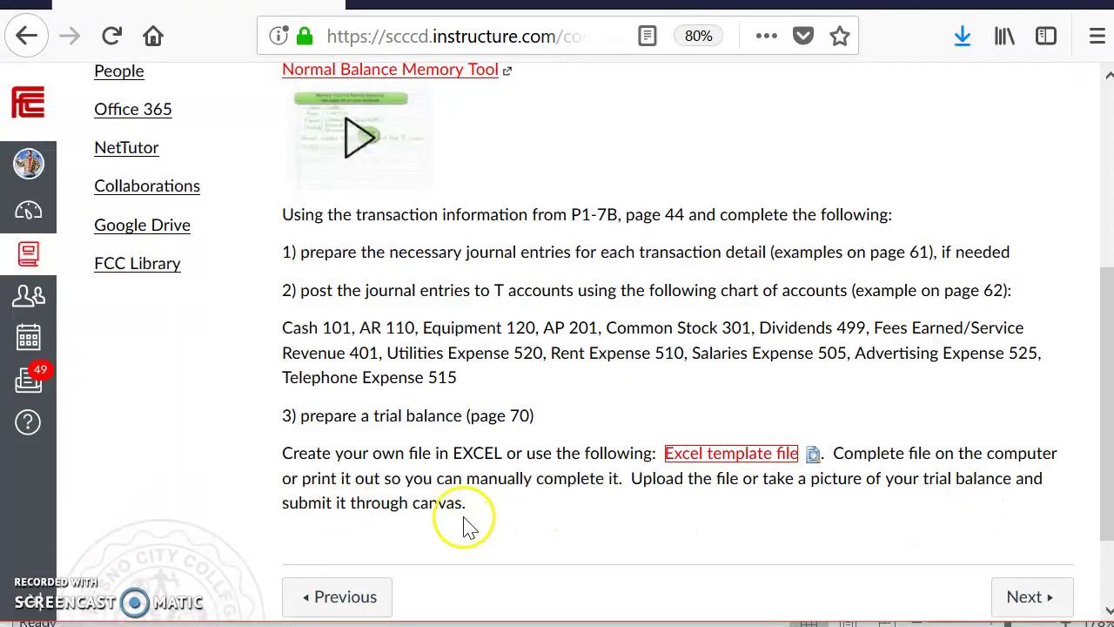
{"action": "left_click", "coordinate": [679, 448]}
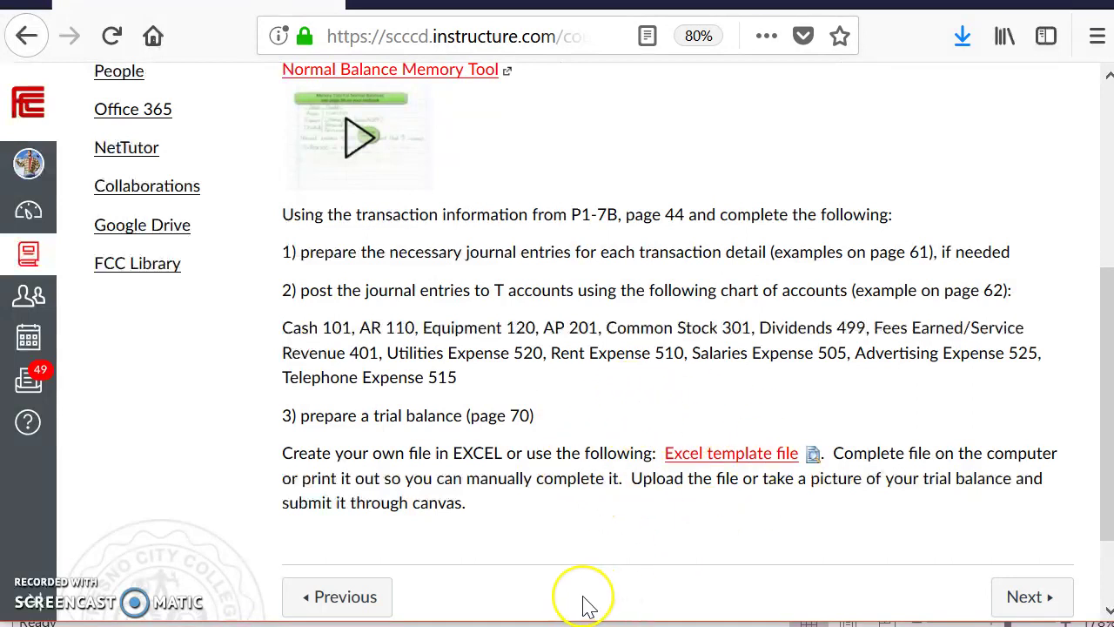
{"action": "key", "text": "alt+Tab"}
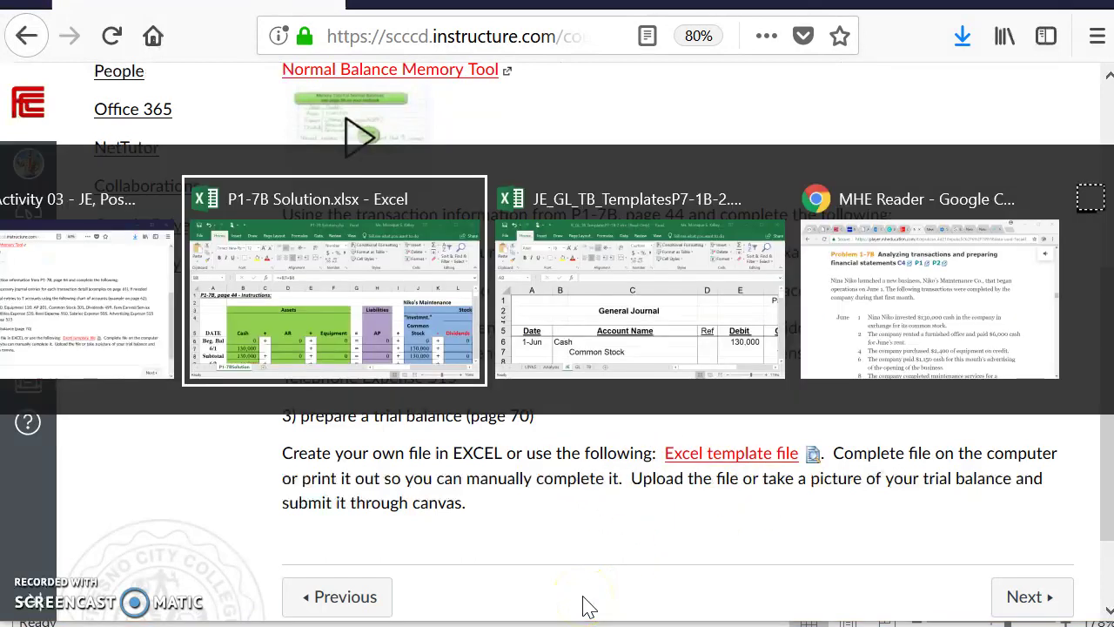
Step: Show the template's Analysis sheet, then bring up the Problem 1-7B textbook and the P1-7B Solution workbook
{"action": "key", "text": "alt+Tab"}
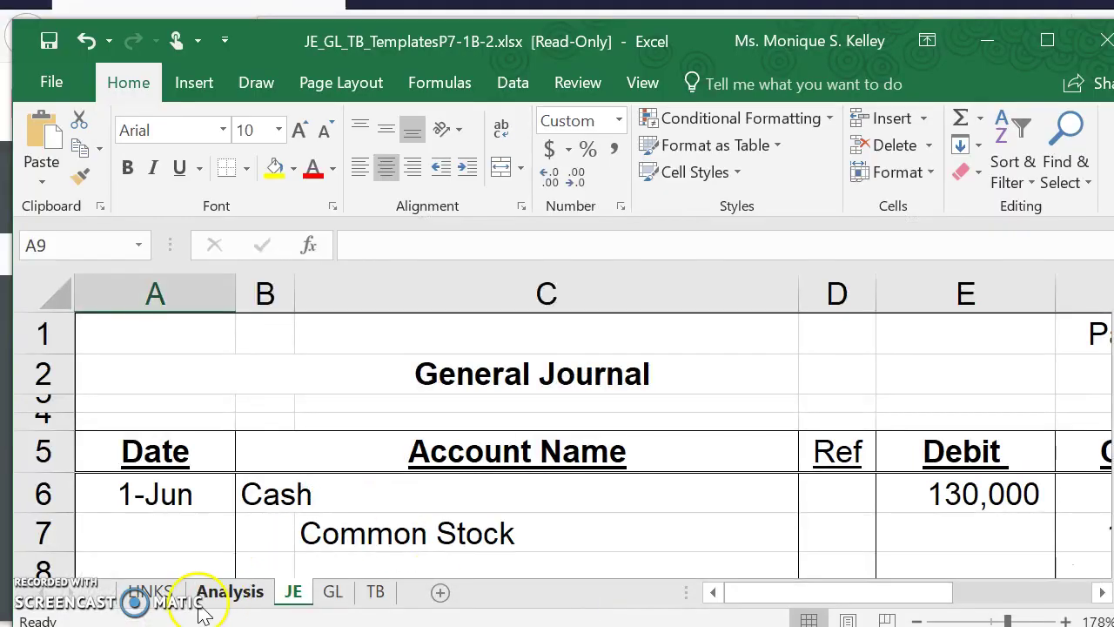
{"action": "left_click", "coordinate": [220, 612]}
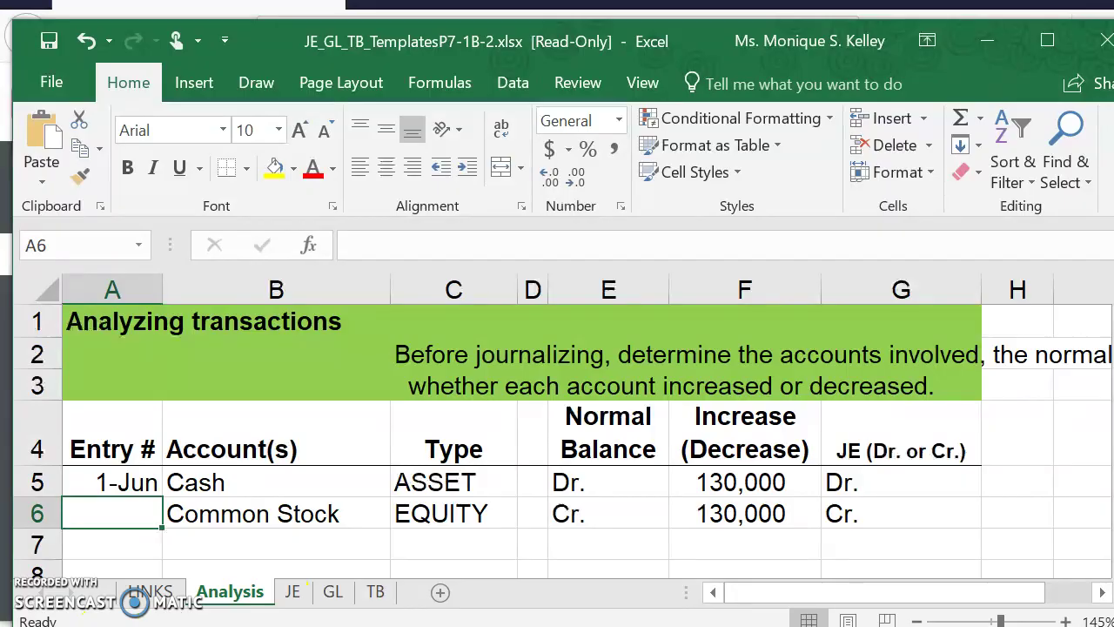
{"action": "key", "text": "alt+Tab"}
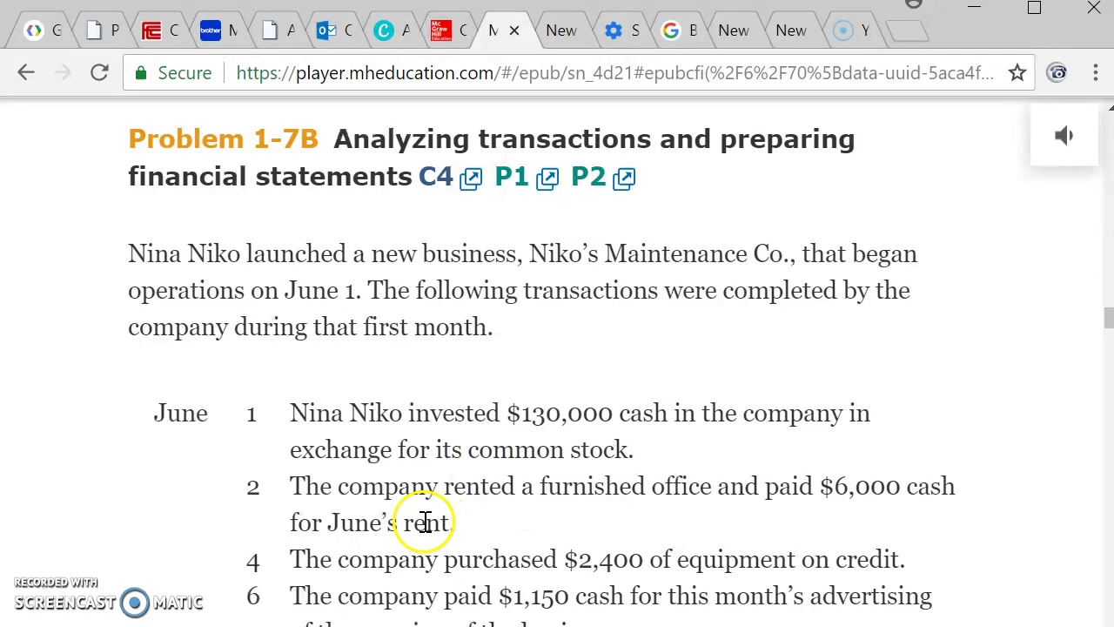
{"action": "key", "text": "alt+Tab"}
{"action": "key", "text": "alt+Tab"}
{"action": "key", "text": "alt+Tab"}
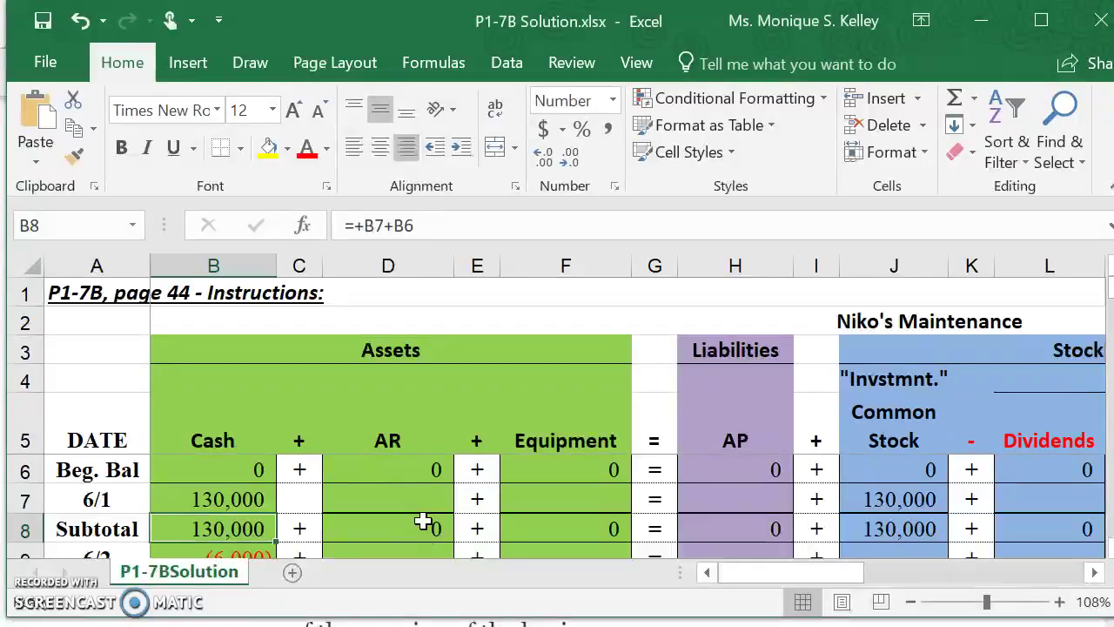
Step: Check the solution's June 1 row 7: Cash and Common Stock at 130,000, then return to the template
{"action": "left_click", "coordinate": [106, 494]}
{"action": "key", "text": "Right"}
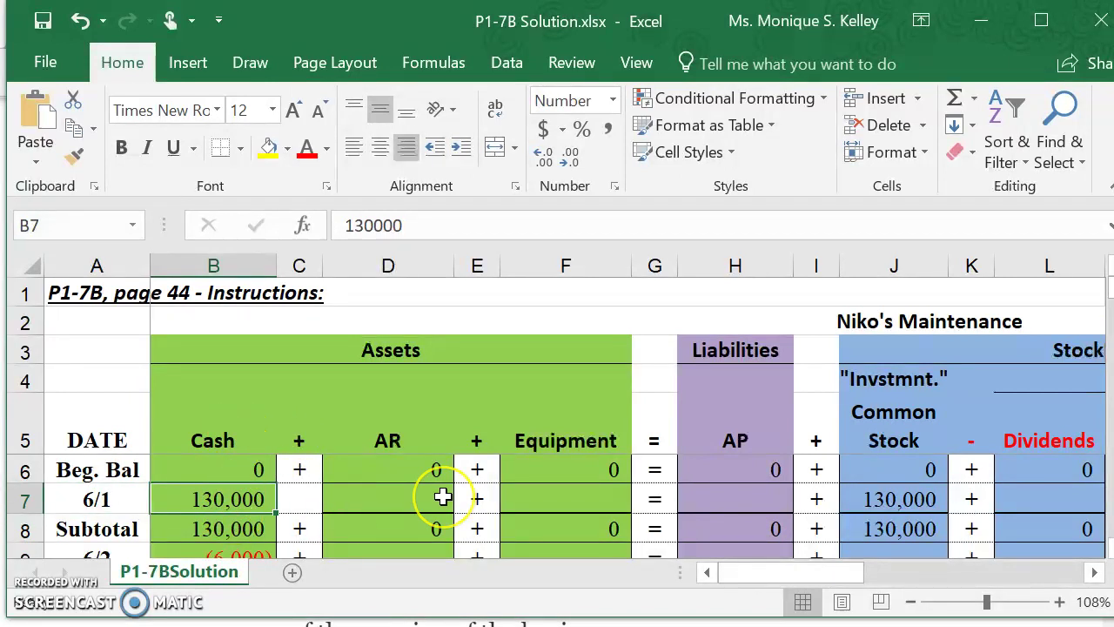
{"action": "key", "text": "Right"}
{"action": "key", "text": "Right"}
{"action": "key", "text": "Right"}
{"action": "key", "text": "Right"}
{"action": "key", "text": "Right"}
{"action": "key", "text": "Right"}
{"action": "key", "text": "Right"}
{"action": "key", "text": "Right"}
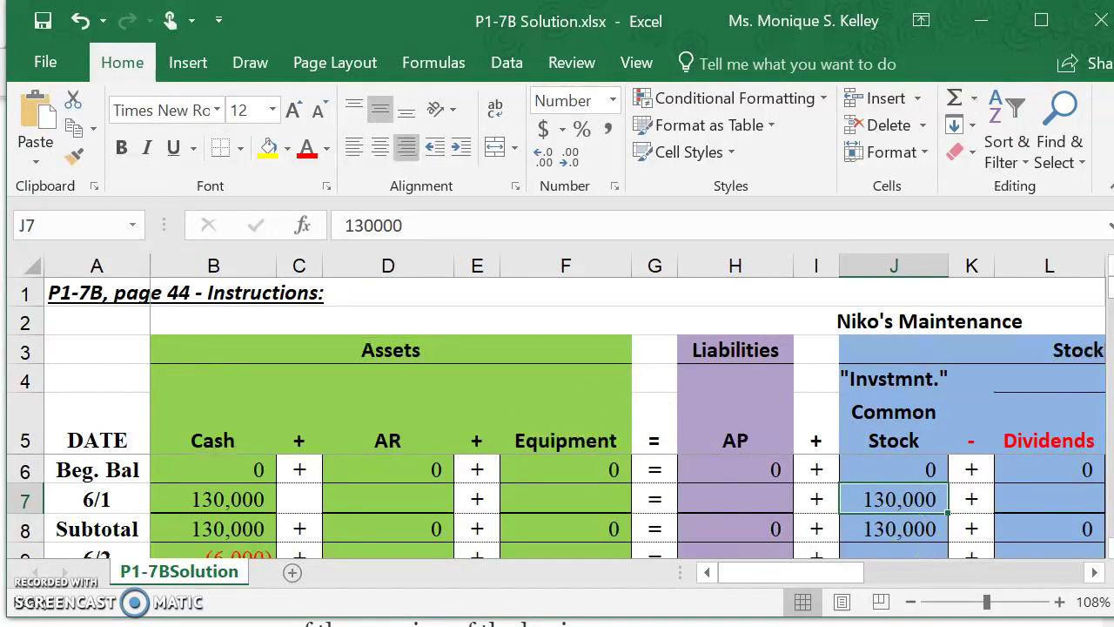
{"action": "key", "text": "alt+Tab"}
{"action": "key", "text": "Tab"}
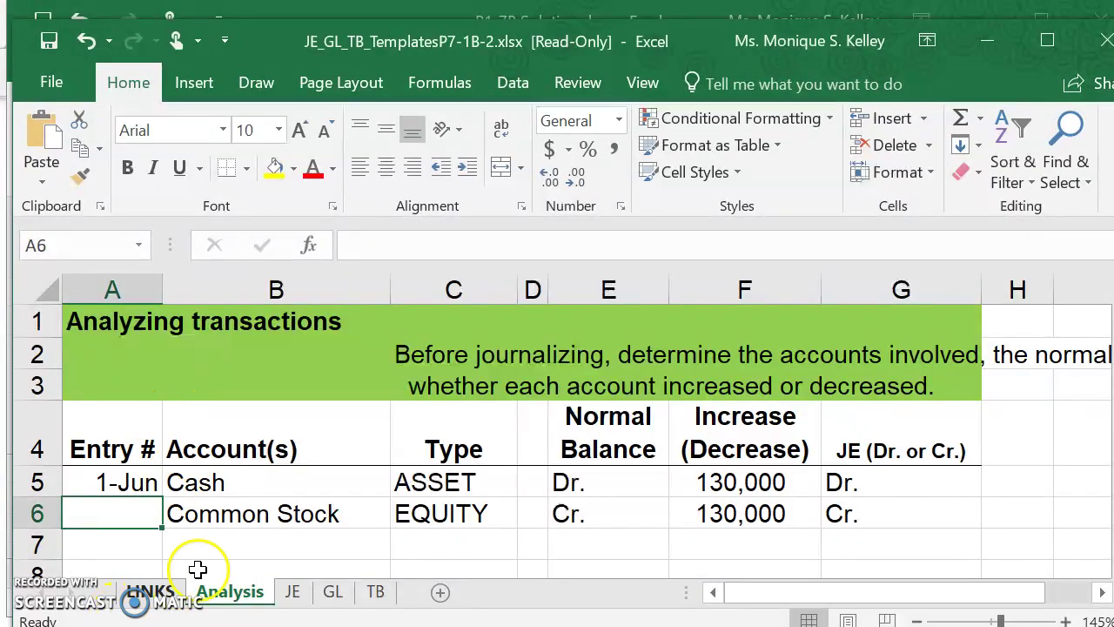
{"action": "left_click", "coordinate": [122, 467]}
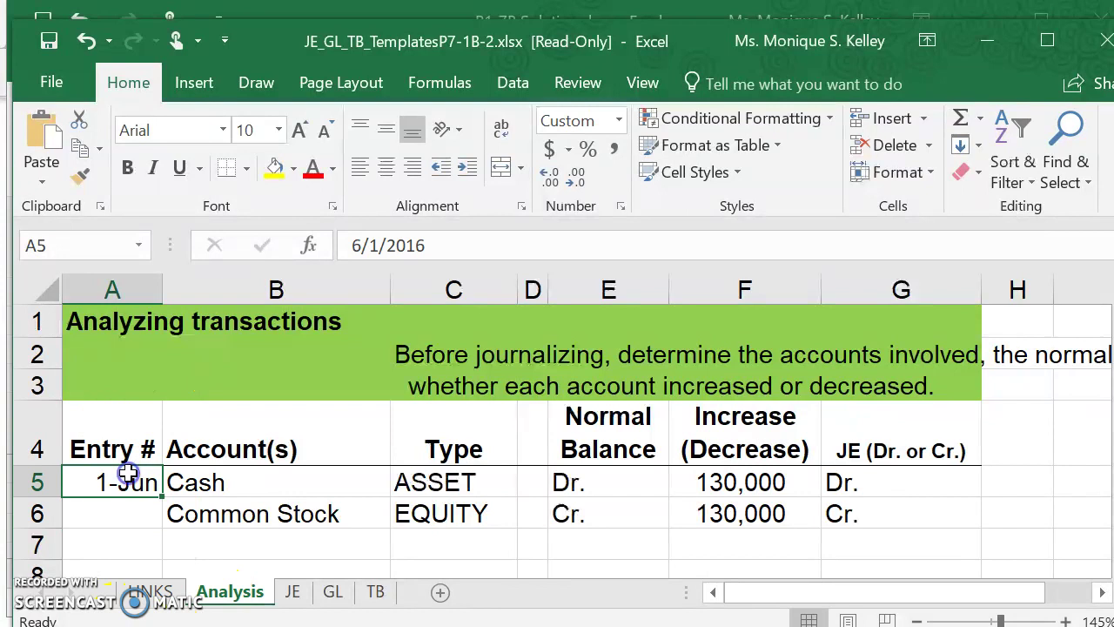
{"action": "left_click", "coordinate": [263, 483]}
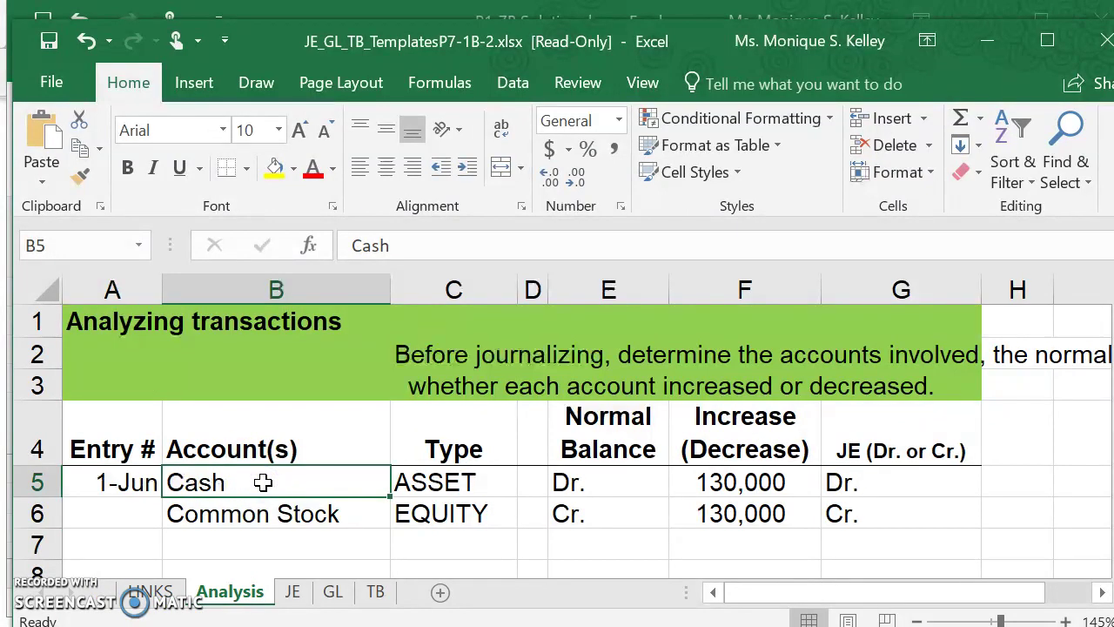
{"action": "left_click", "coordinate": [259, 512]}
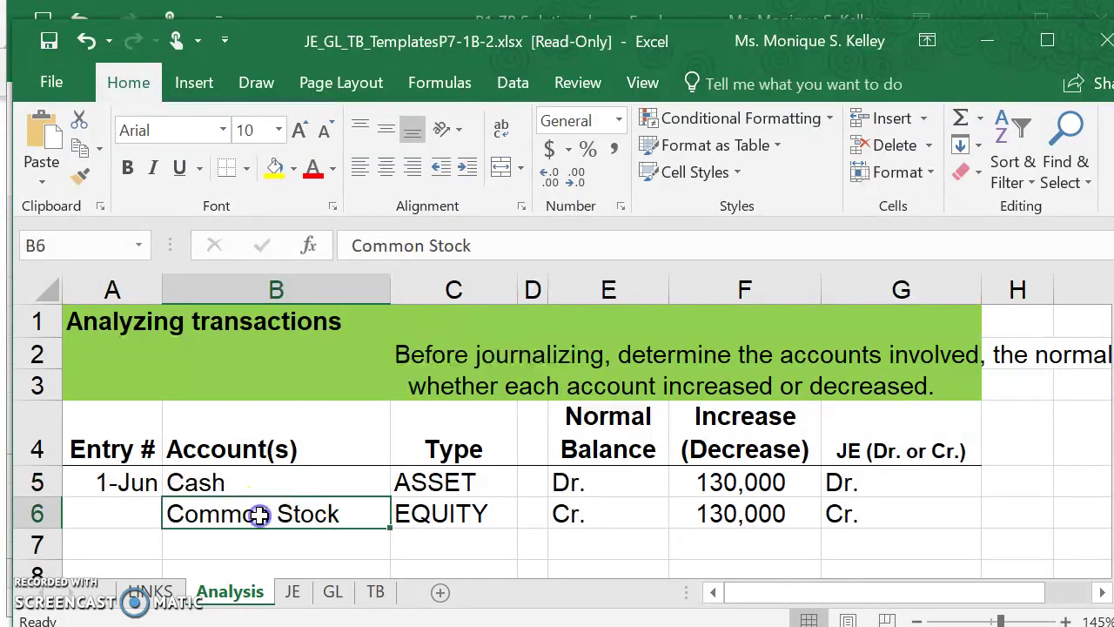
{"action": "left_click", "coordinate": [443, 478]}
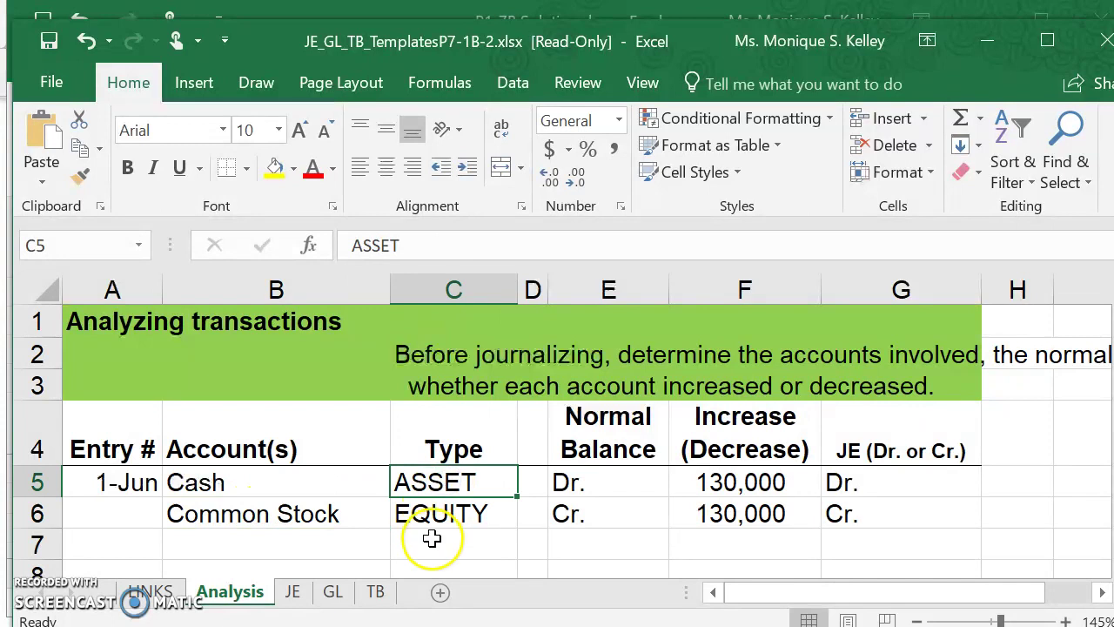
{"action": "left_click", "coordinate": [438, 521]}
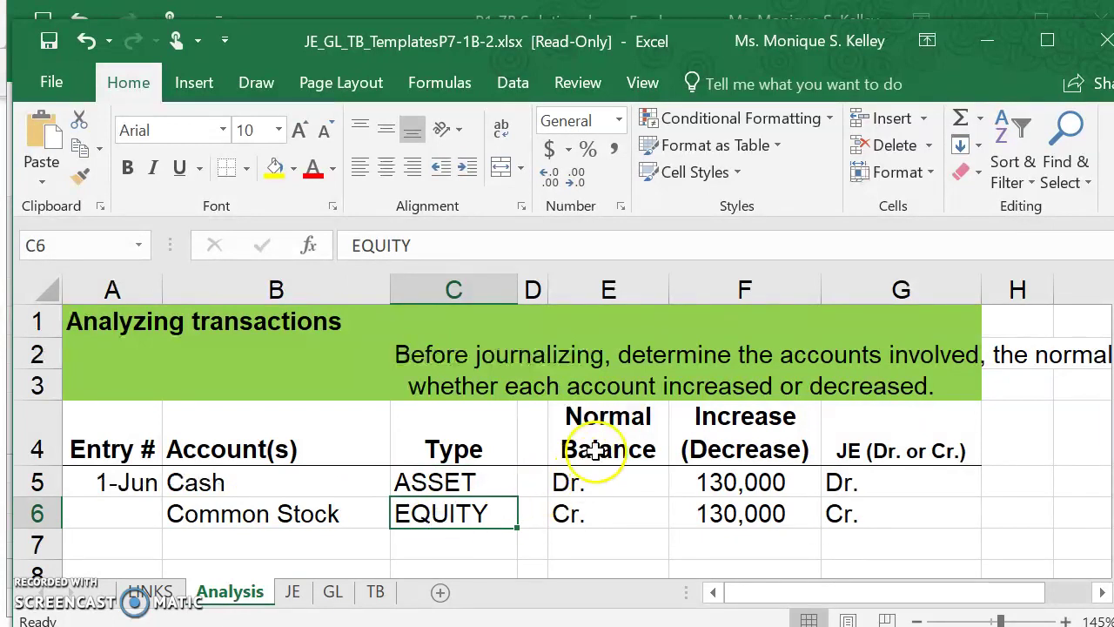
{"action": "left_click", "coordinate": [583, 479]}
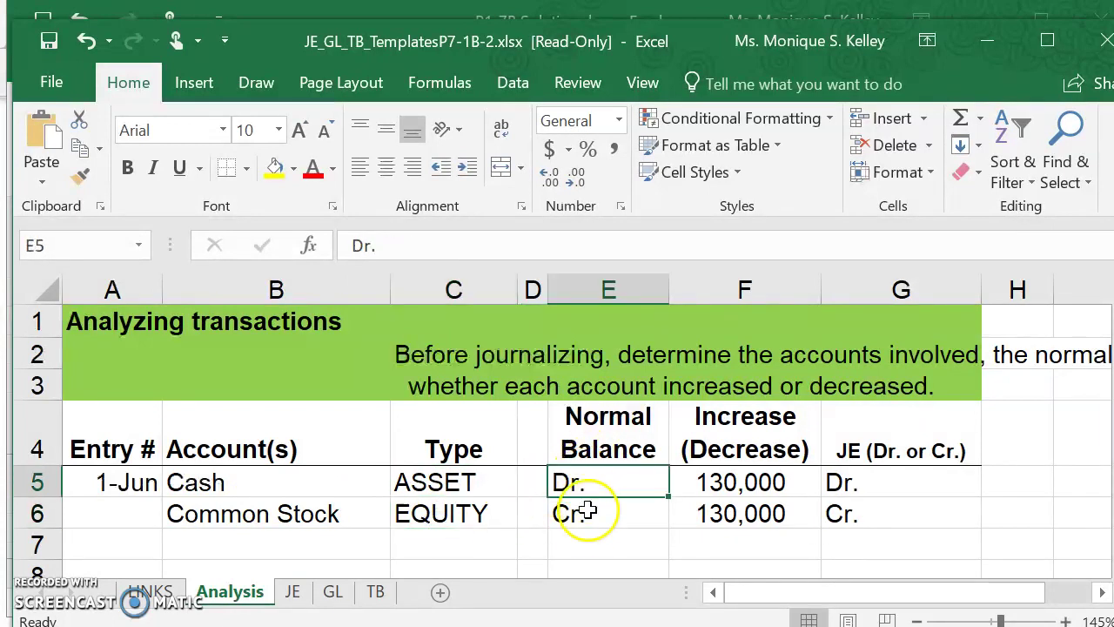
{"action": "left_click", "coordinate": [587, 519]}
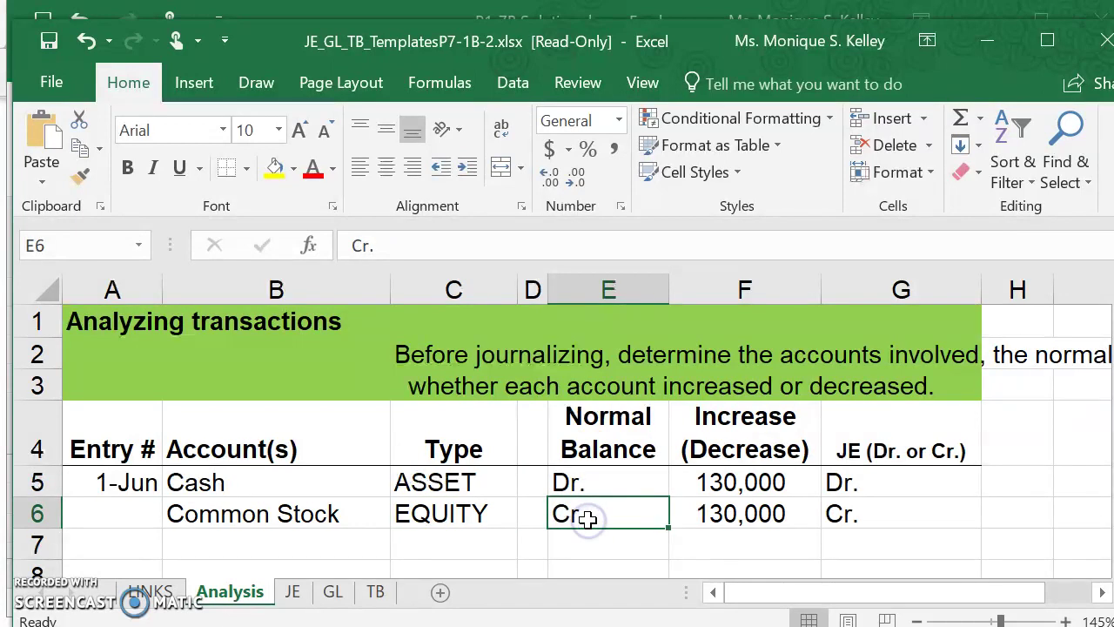
{"action": "left_click", "coordinate": [764, 489]}
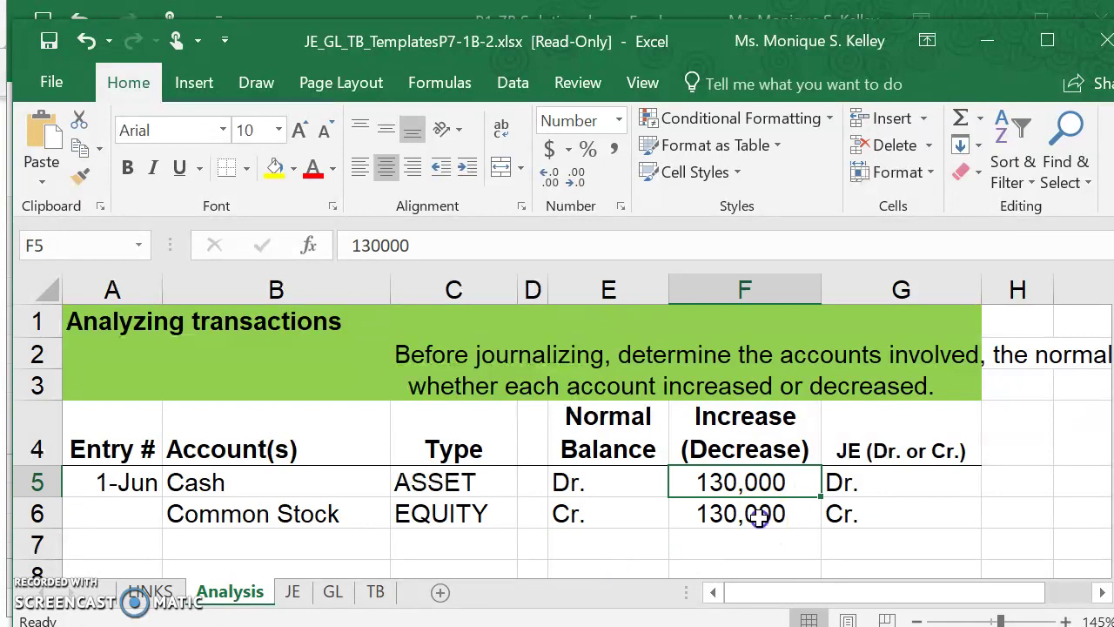
{"action": "left_click", "coordinate": [759, 517]}
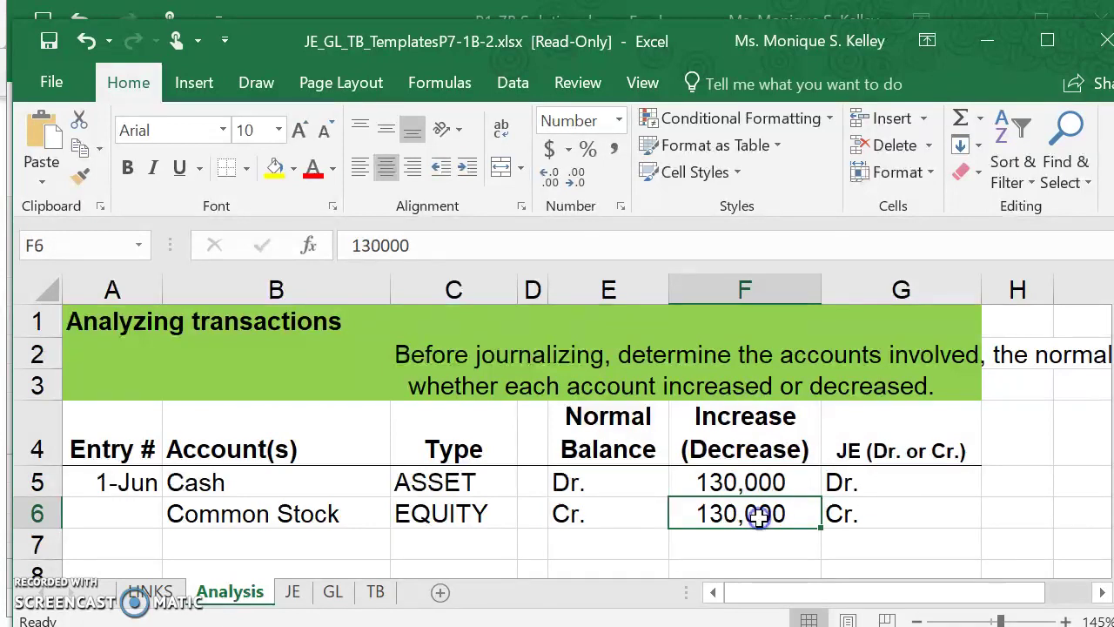
{"action": "left_click", "coordinate": [879, 484]}
{"action": "left_click", "coordinate": [869, 520]}
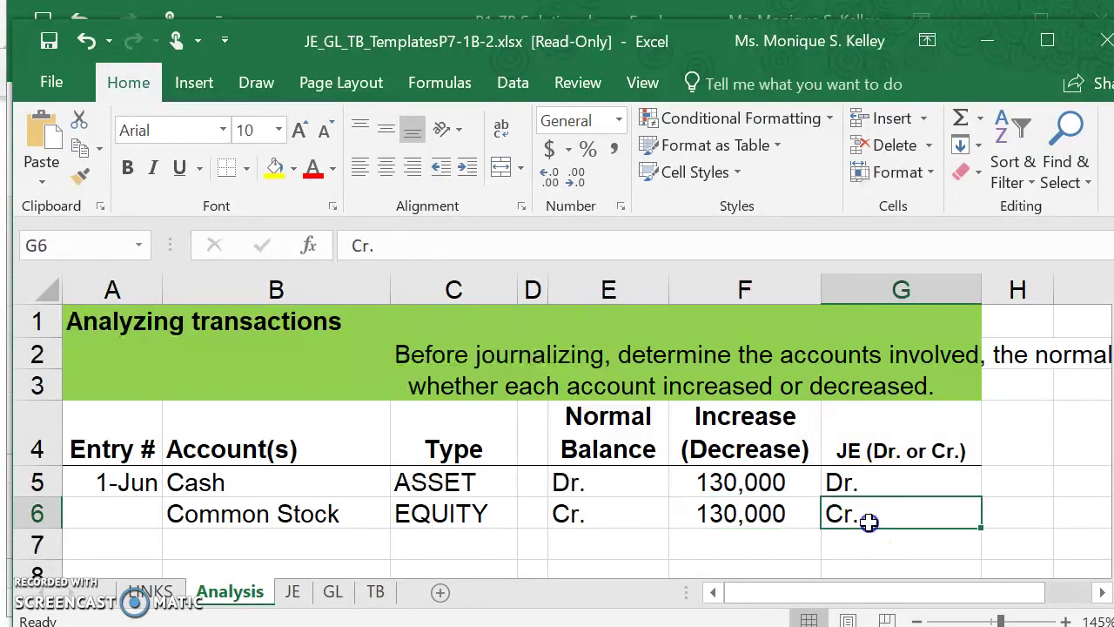
Step: Show the JE sheet and set the zoom to 96%
{"action": "left_click", "coordinate": [294, 595]}
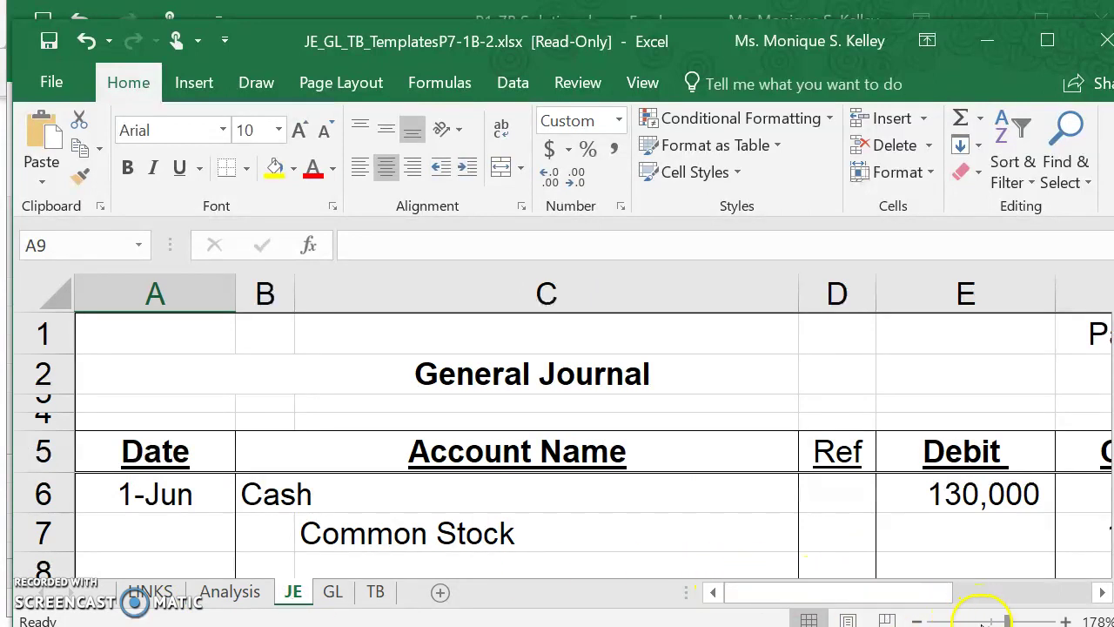
{"action": "left_click", "coordinate": [982, 621]}
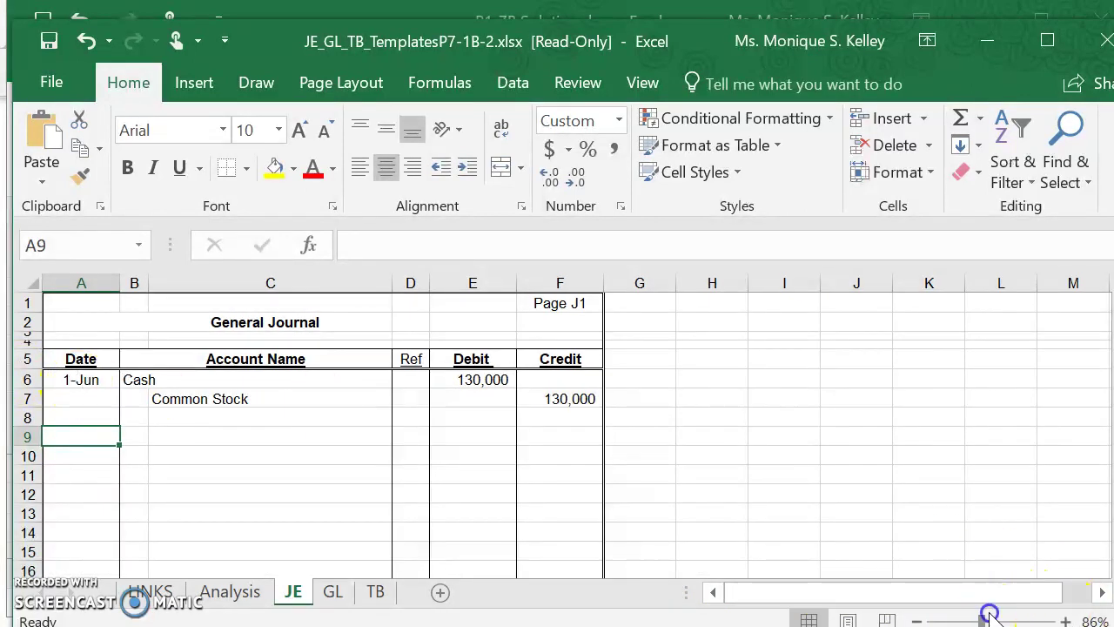
{"action": "left_click_drag", "start_coordinate": [988, 617], "coordinate": [992, 616]}
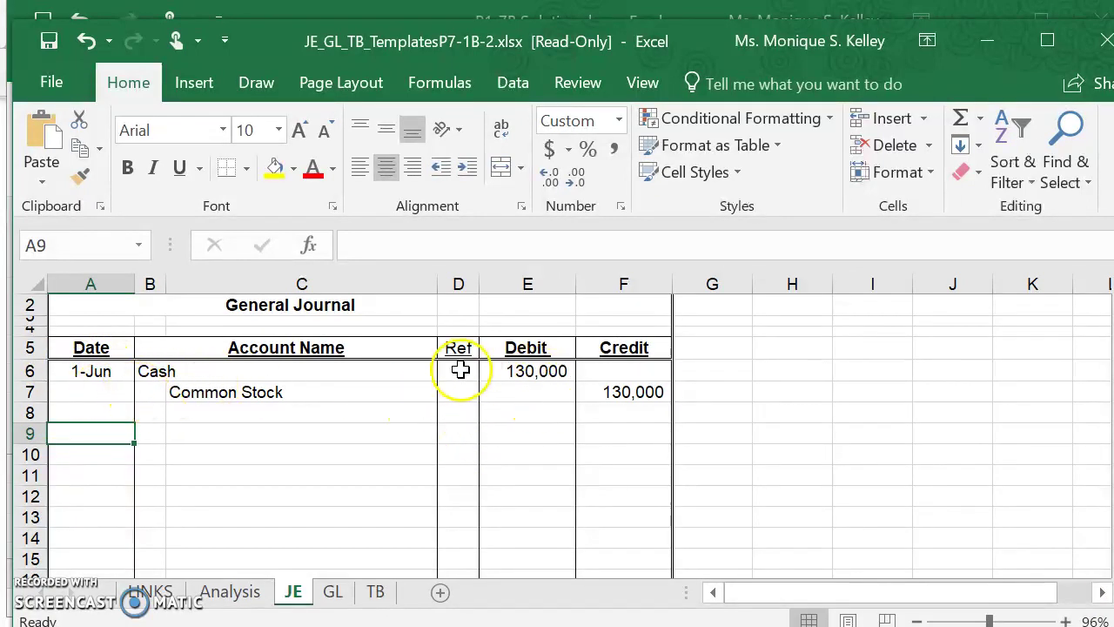
Step: Review the June 1 entry: Cash debited 130,000 in E6 and Common Stock's credit formula =+E6
{"action": "left_click", "coordinate": [548, 392]}
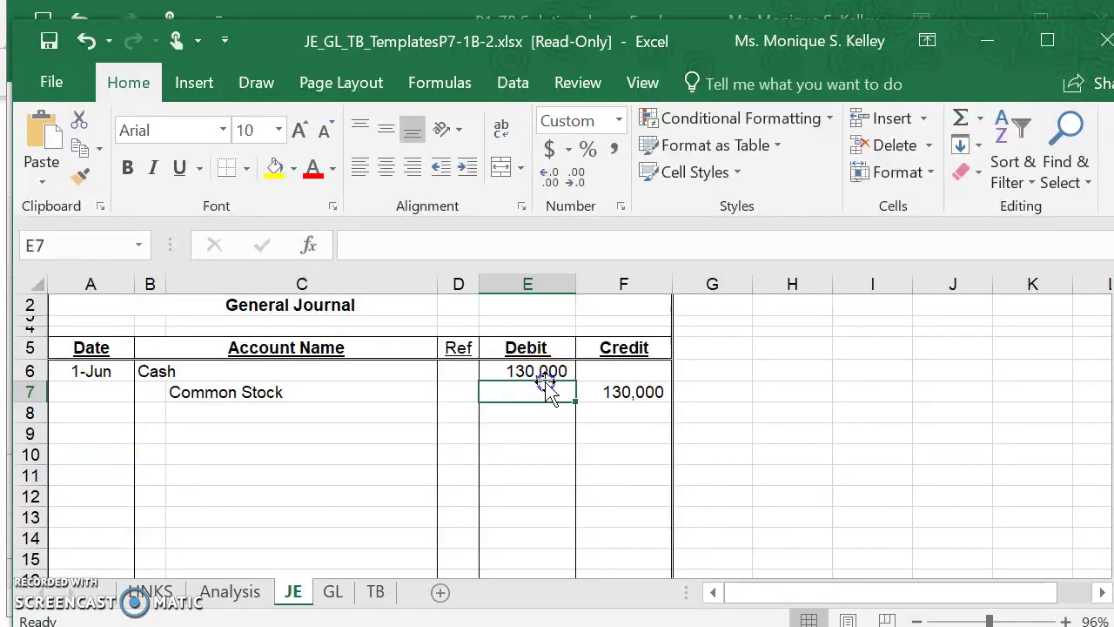
{"action": "left_click", "coordinate": [545, 372]}
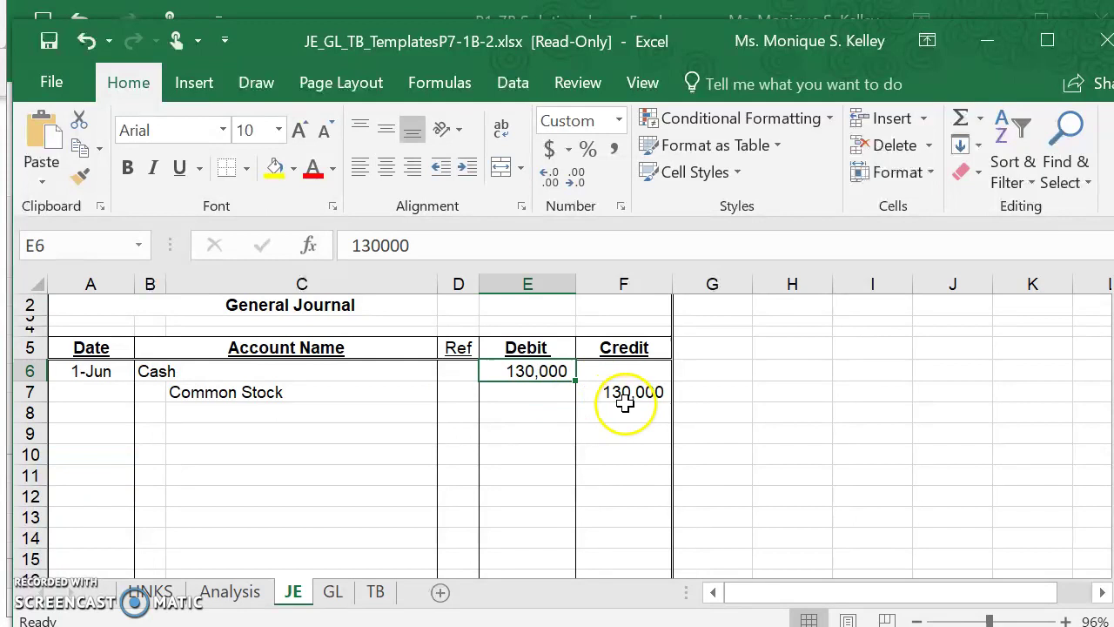
{"action": "left_click", "coordinate": [193, 398]}
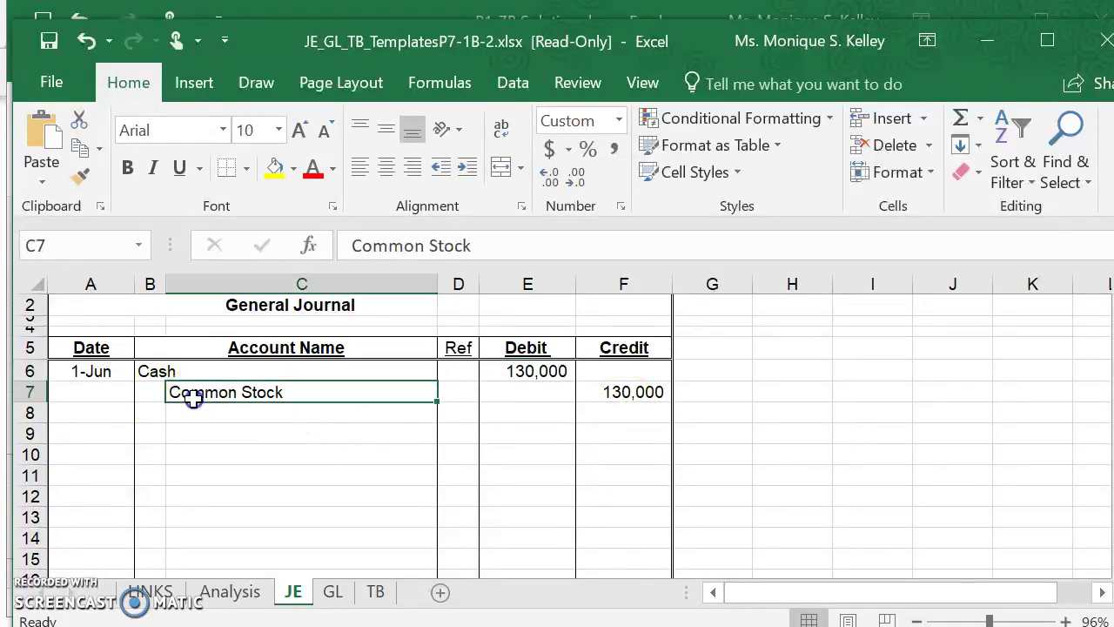
{"action": "left_click", "coordinate": [631, 398]}
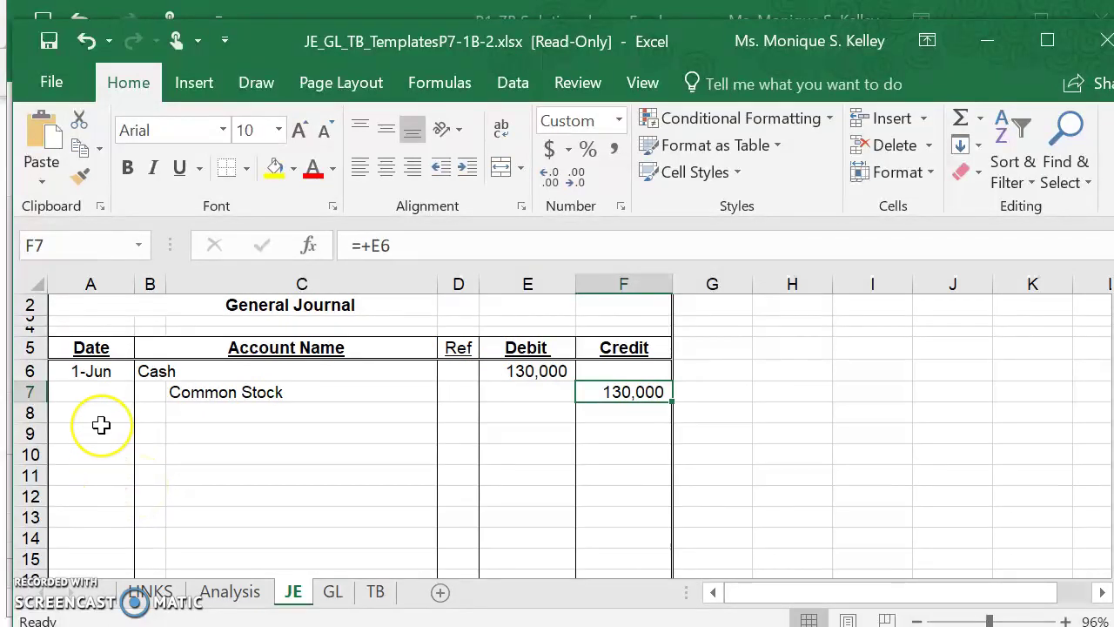
{"action": "key", "text": "alt+Tab"}
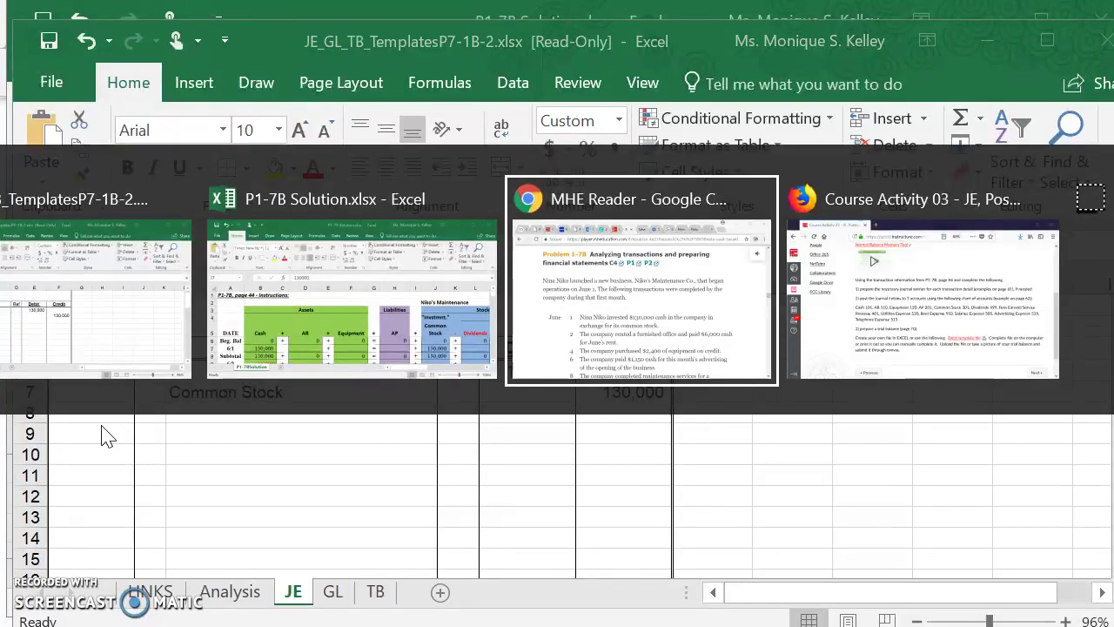
{"action": "key", "text": "alt+Tab"}
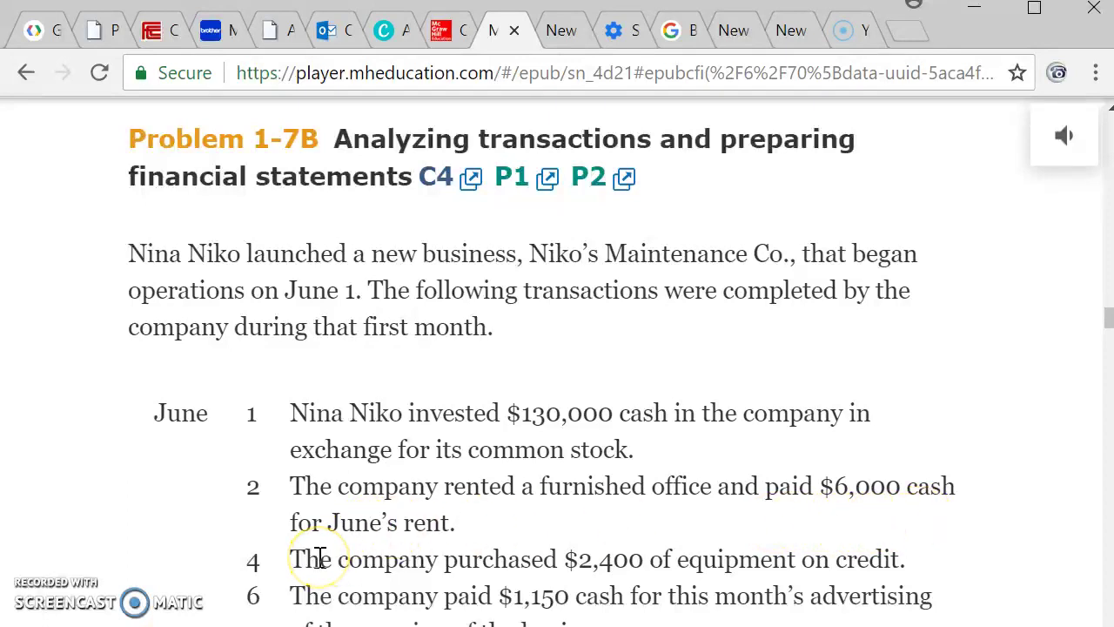
{"action": "key", "text": "alt+Tab"}
{"action": "key", "text": "alt+Tab"}
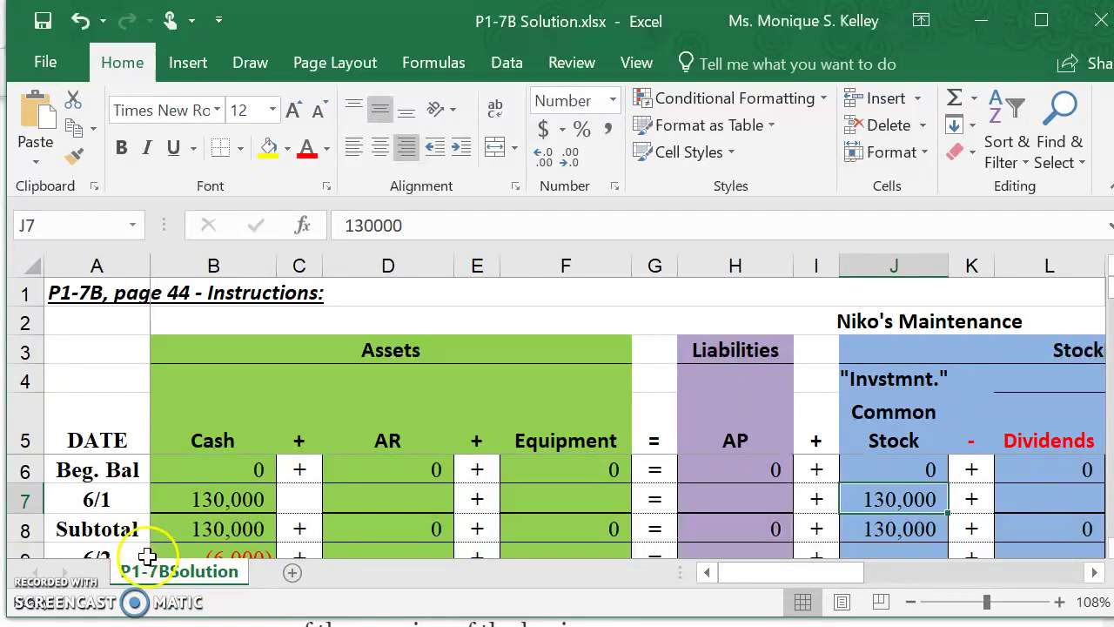
{"action": "key", "text": "alt"}
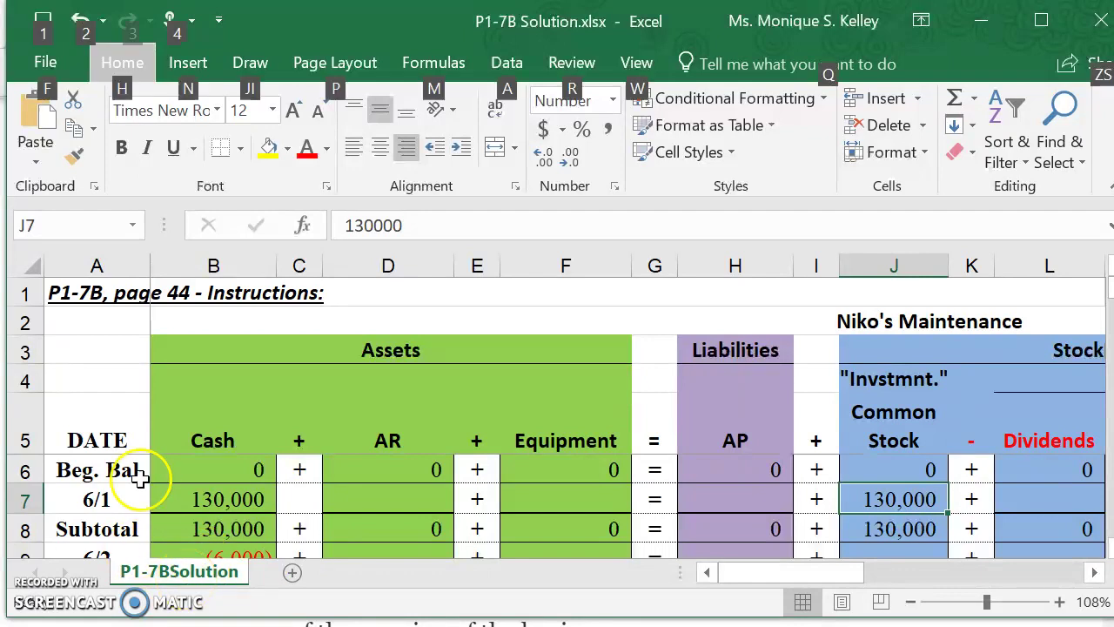
{"action": "key", "text": "alt"}
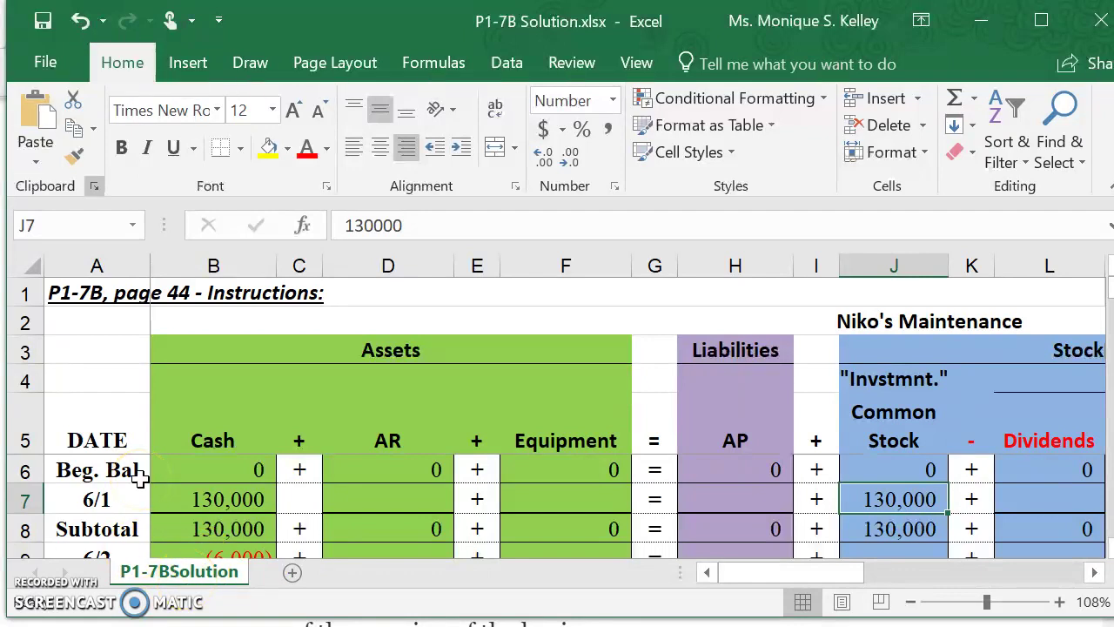
{"action": "left_click", "coordinate": [220, 505]}
{"action": "key", "text": "Down"}
{"action": "key", "text": "Down"}
{"action": "key", "text": "Down"}
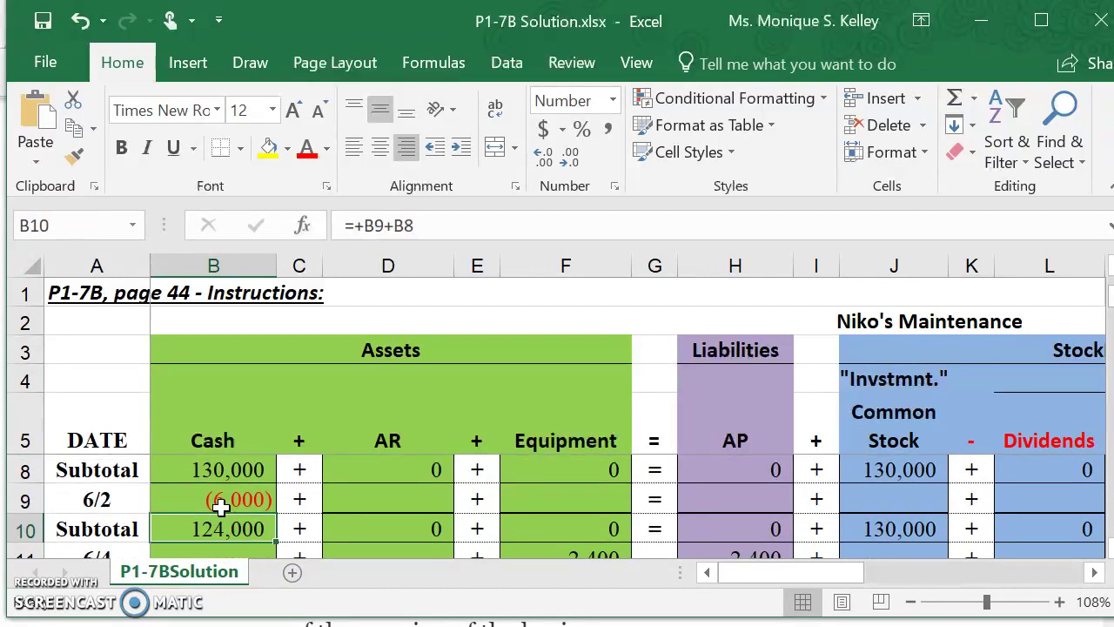
{"action": "left_click", "coordinate": [220, 505]}
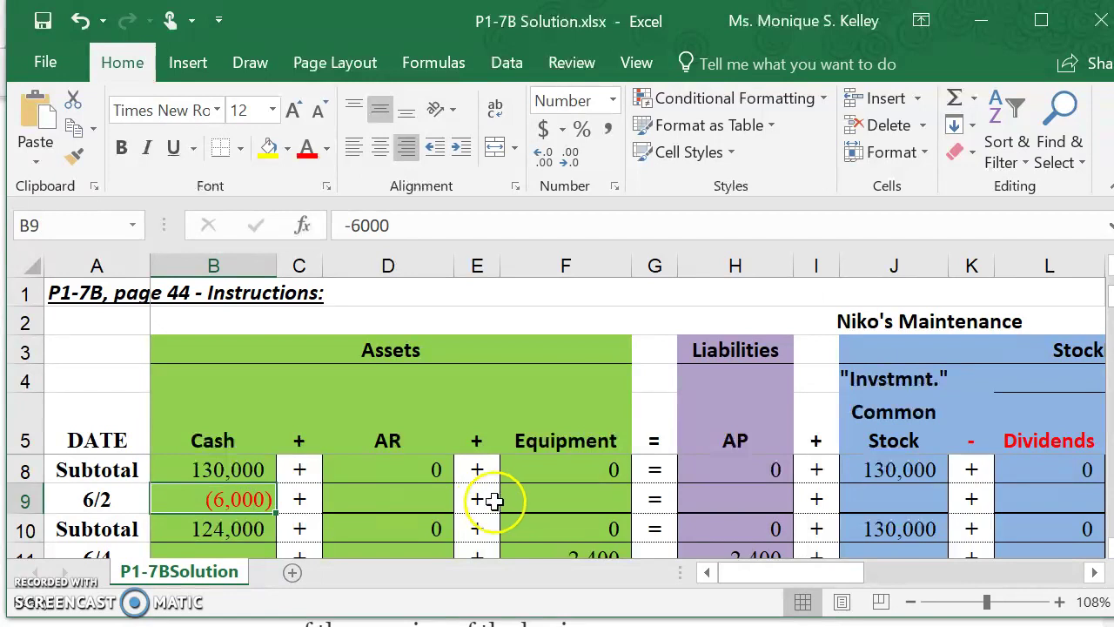
{"action": "key", "text": "Right"}
{"action": "key", "text": "Right"}
{"action": "key", "text": "Right"}
{"action": "key", "text": "Right"}
{"action": "key", "text": "Right"}
{"action": "key", "text": "Right"}
{"action": "key", "text": "Right"}
{"action": "key", "text": "Right"}
{"action": "key", "text": "Right"}
{"action": "key", "text": "Right"}
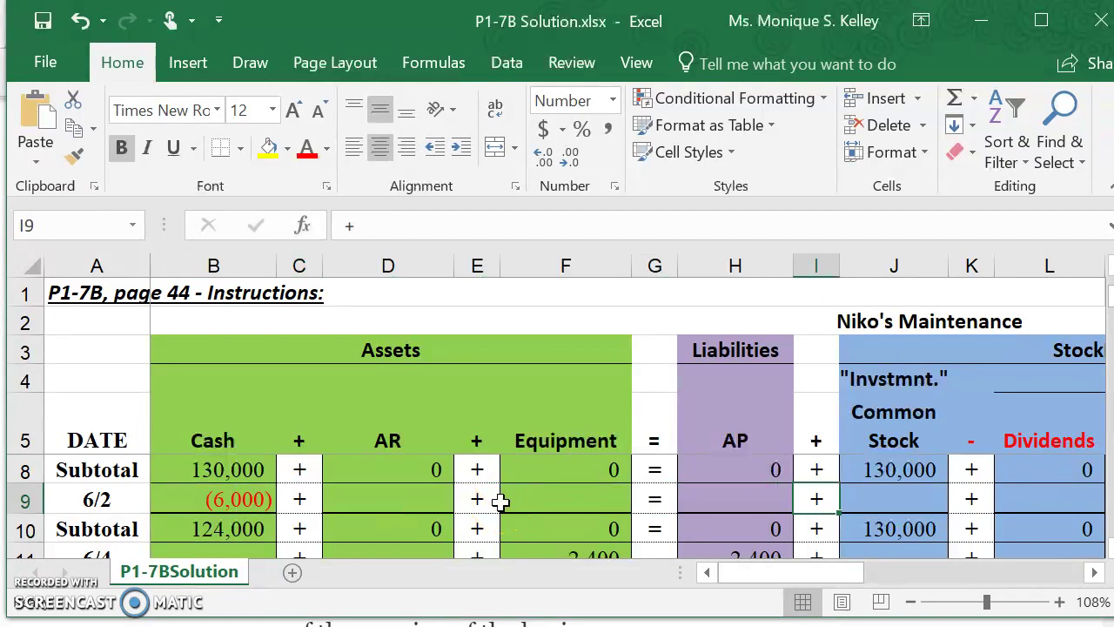
{"action": "key", "text": "Right"}
{"action": "key", "text": "Right"}
{"action": "key", "text": "Right"}
{"action": "key", "text": "Right"}
{"action": "key", "text": "Right"}
{"action": "key", "text": "Right"}
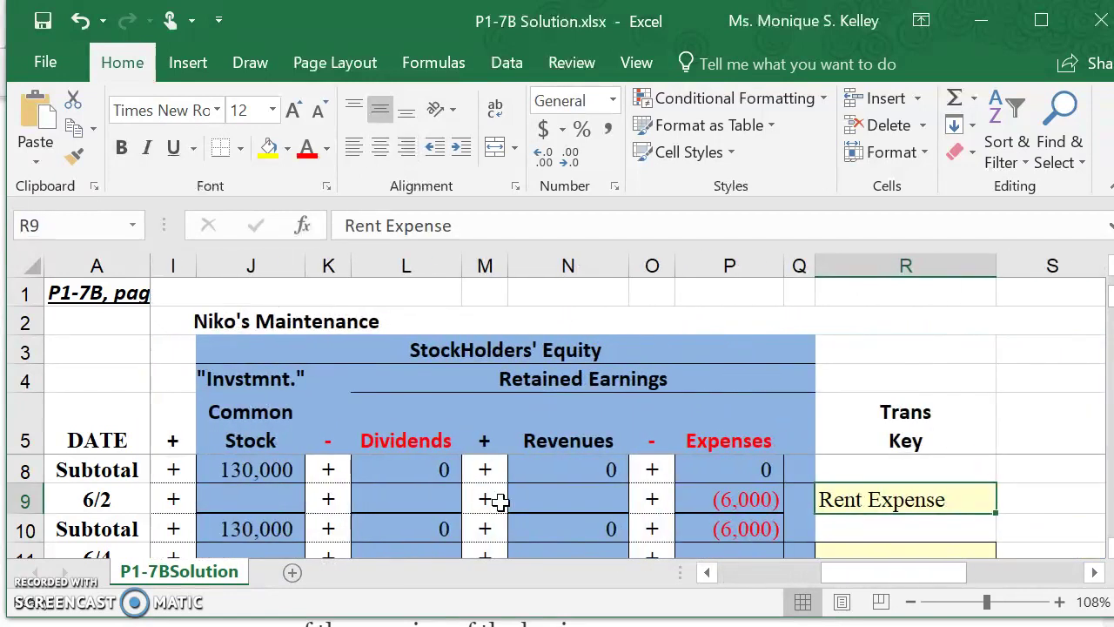
{"action": "key", "text": "Left"}
{"action": "key", "text": "Left"}
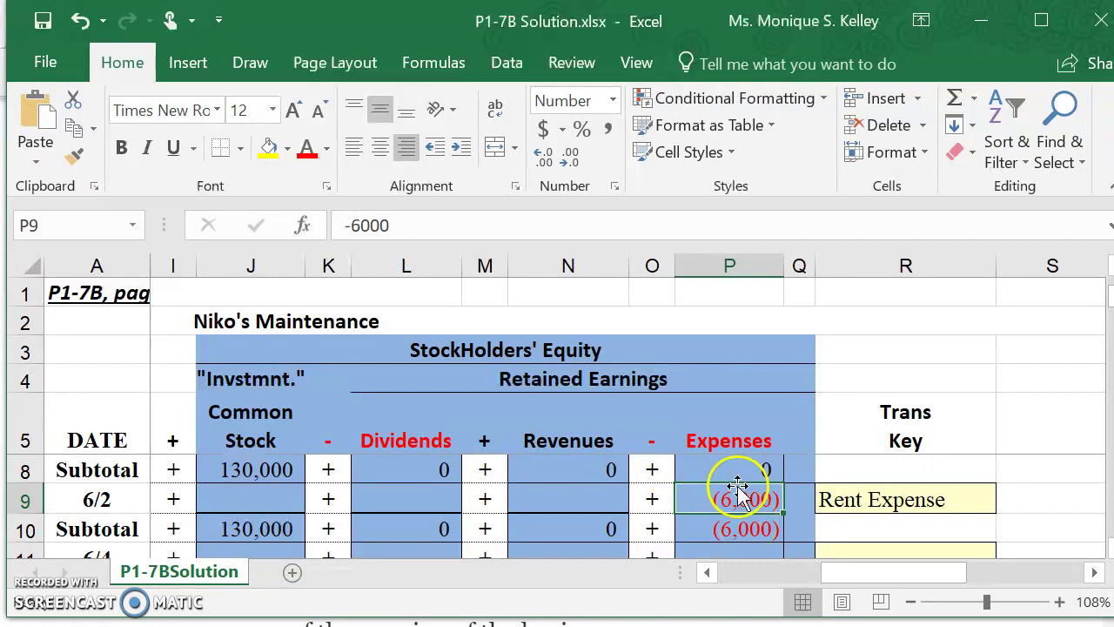
{"action": "left_click", "coordinate": [879, 499]}
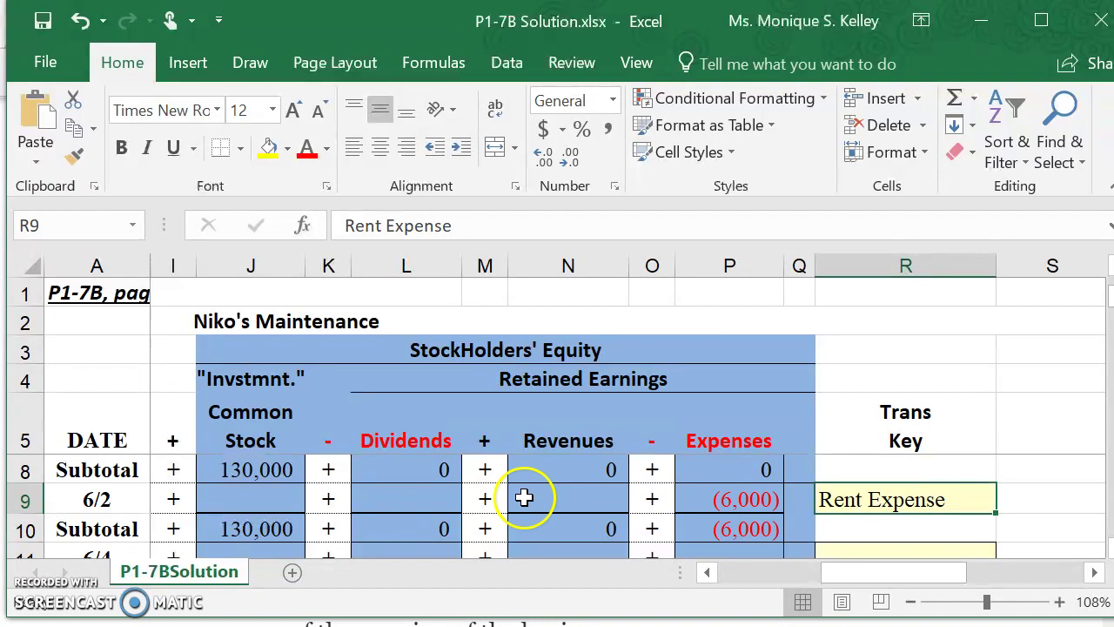
{"action": "key", "text": "alt+Tab"}
{"action": "key", "text": "alt+Tab"}
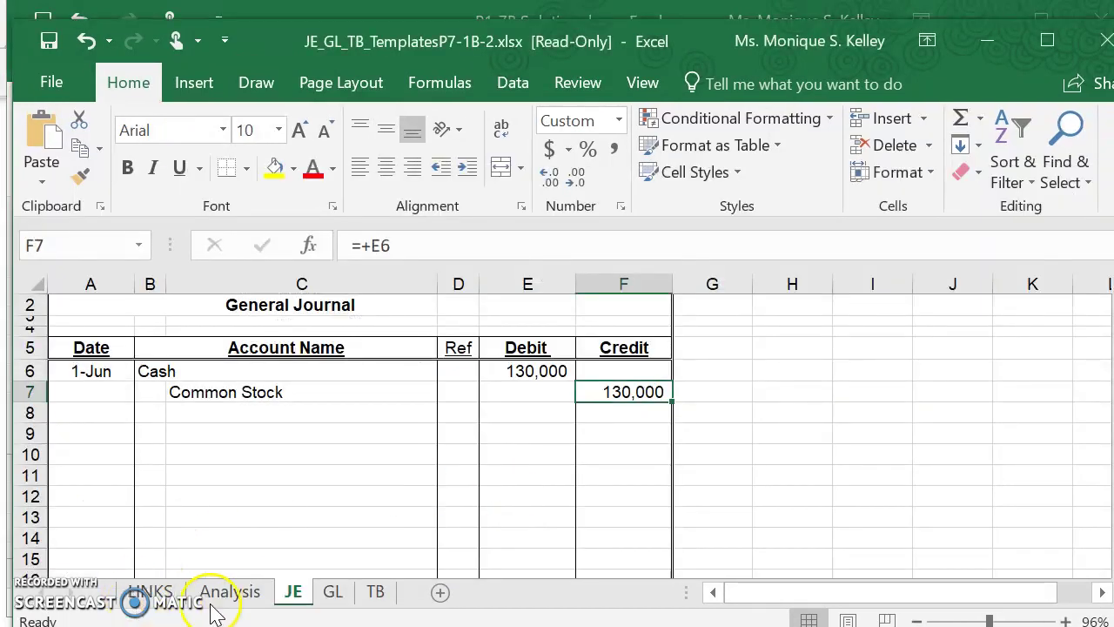
Step: On the Analysis sheet, start the June 2 entry in row 8 with the date 6/2
{"action": "left_click", "coordinate": [213, 599]}
{"action": "left_click", "coordinate": [152, 553]}
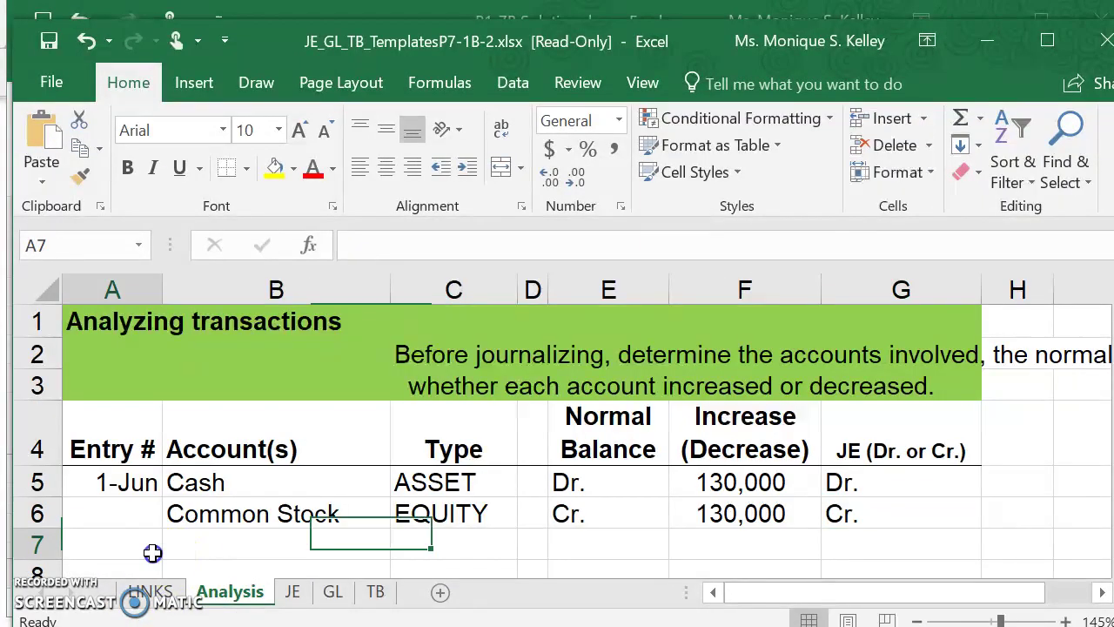
{"action": "scroll", "coordinate": [153, 553], "scroll_direction": "down", "scroll_amount": 1}
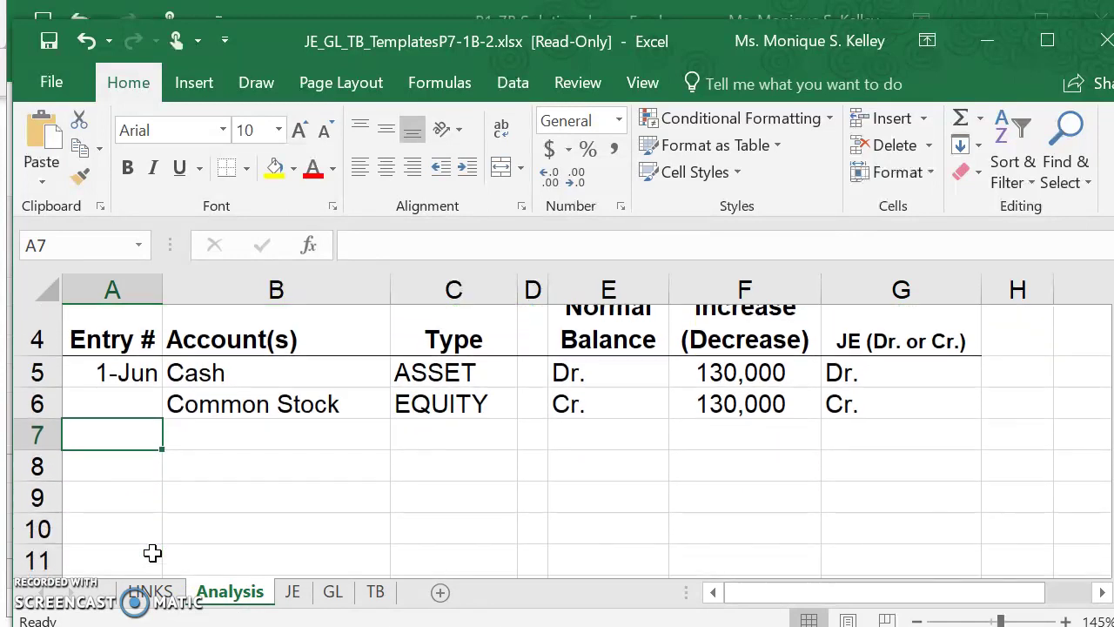
{"action": "scroll", "coordinate": [152, 553], "scroll_direction": "up", "scroll_amount": 1}
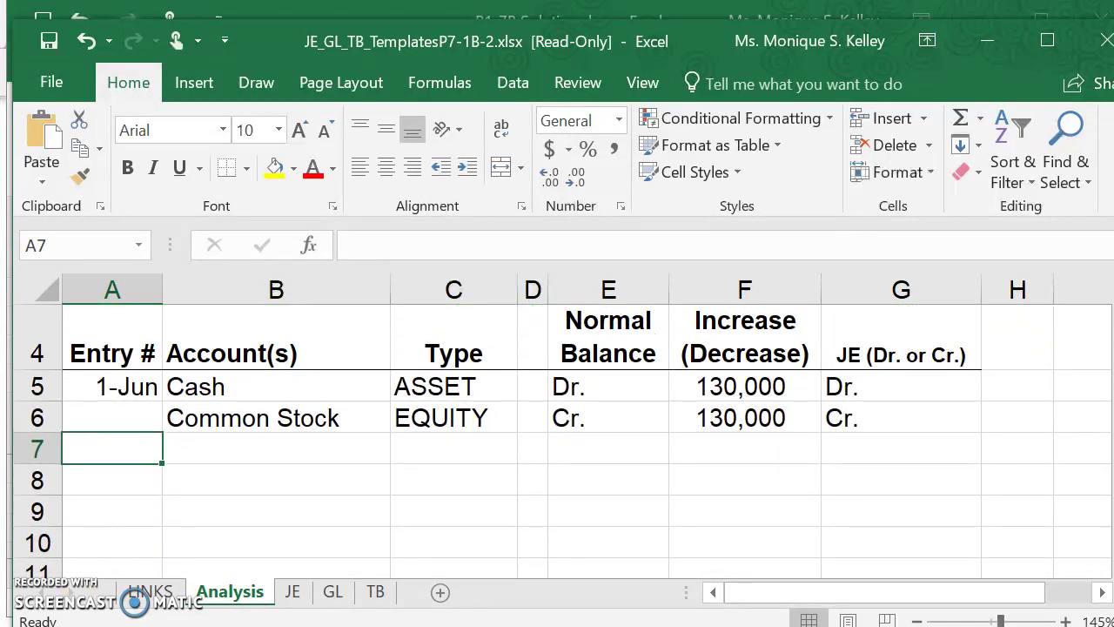
{"action": "key", "text": "alt+w"}
{"action": "left_click", "coordinate": [143, 474]}
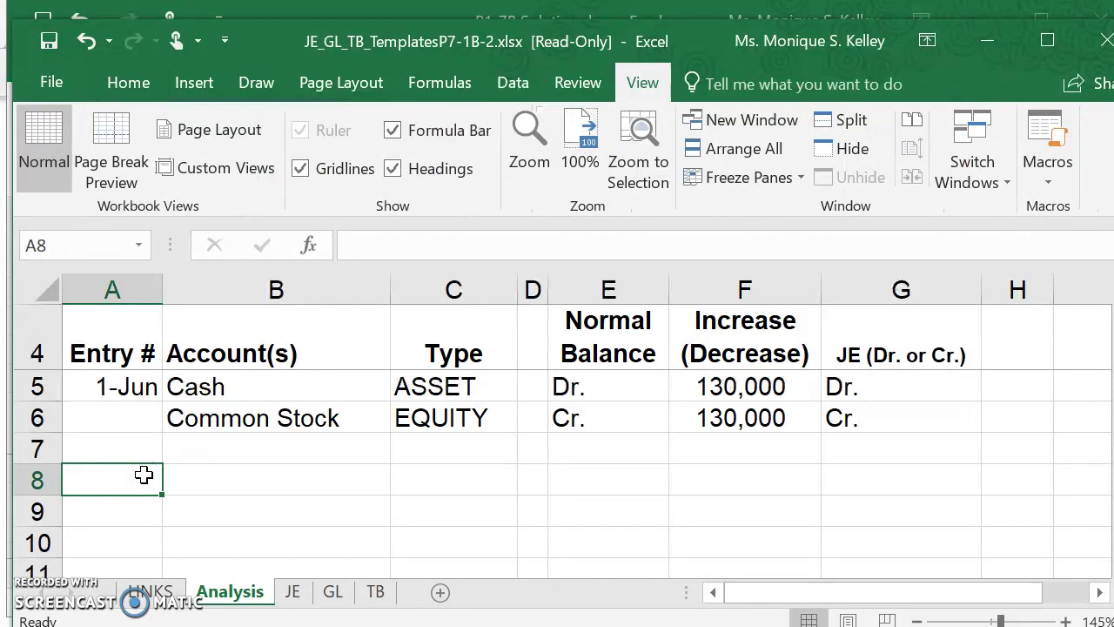
{"action": "type", "text": "6/2"}
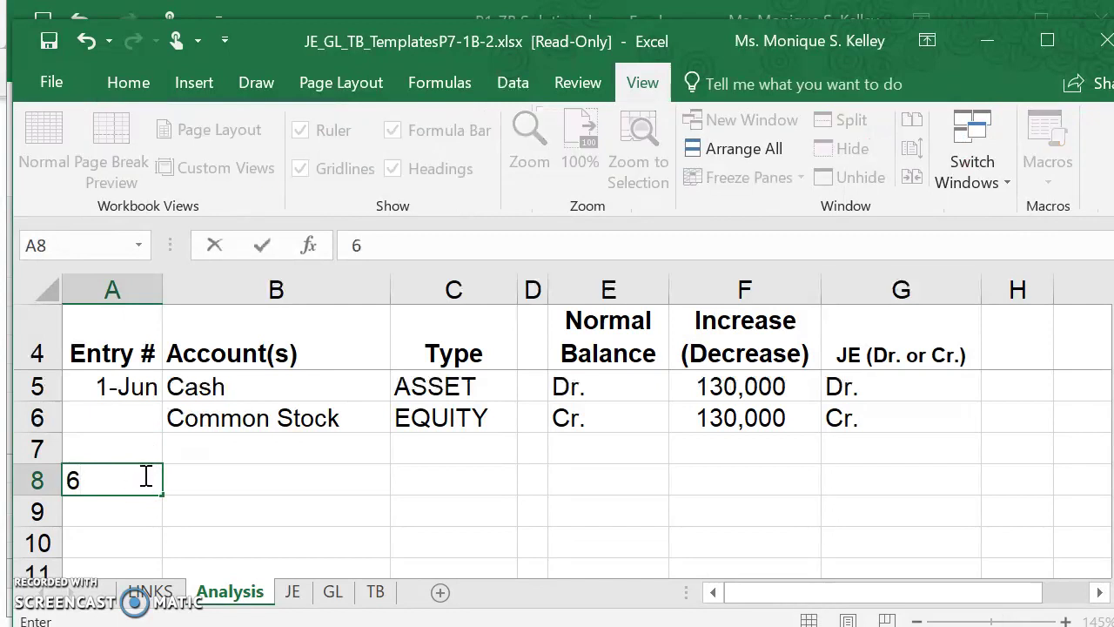
{"action": "left_click", "coordinate": [251, 469]}
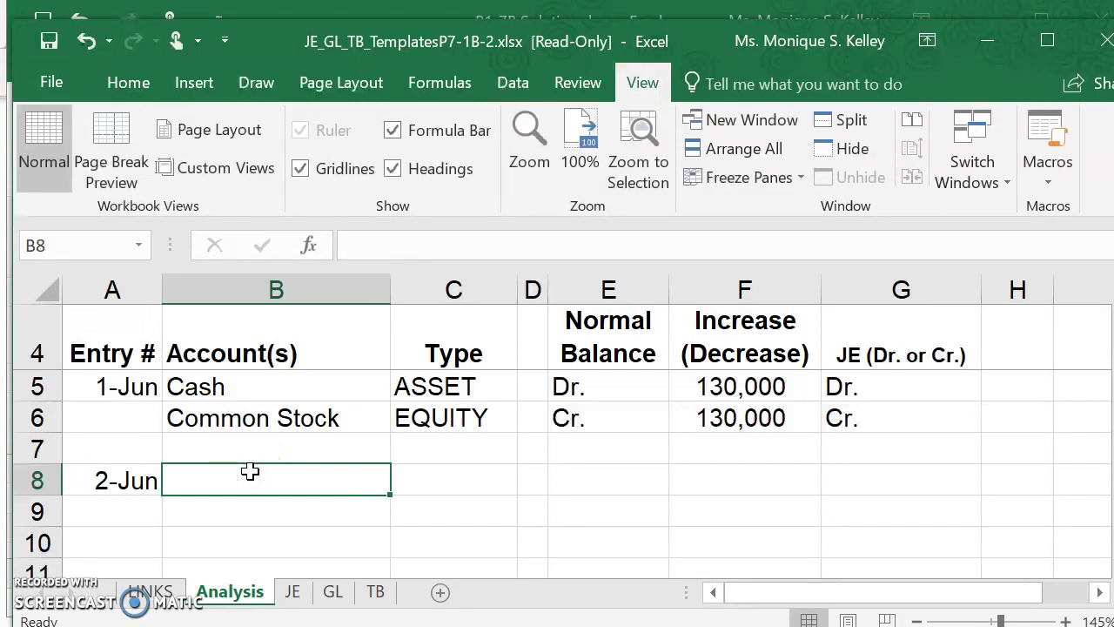
Step: List Cash as an Asset and Rent Expense as Equity for June 2
{"action": "type", "text": "Cash"}
{"action": "key", "text": "Return"}
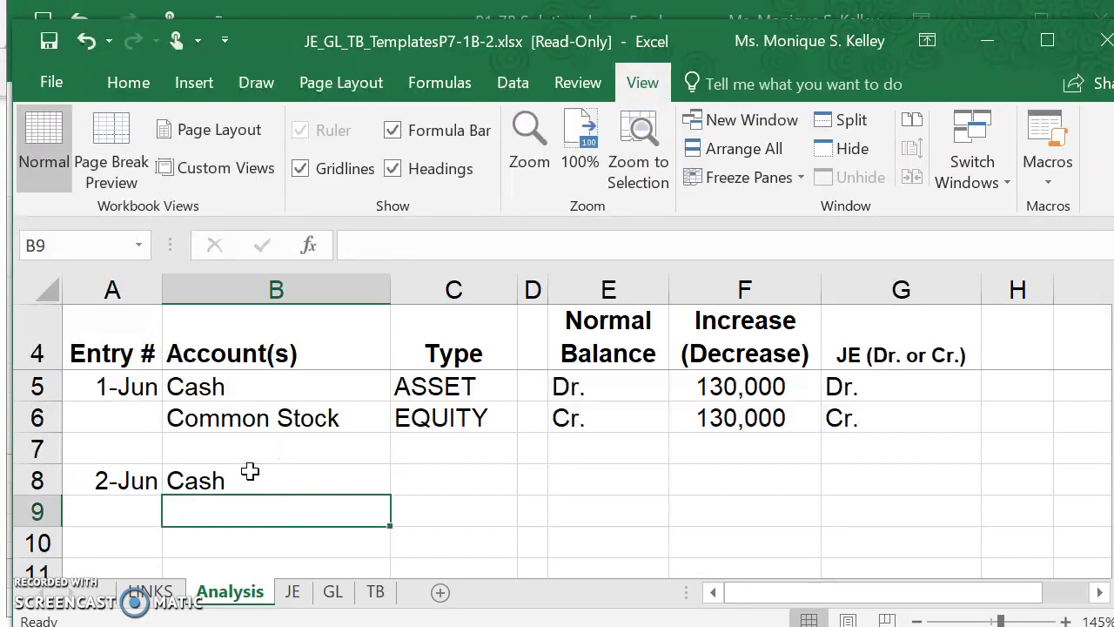
{"action": "type", "text": "Rent Expense"}
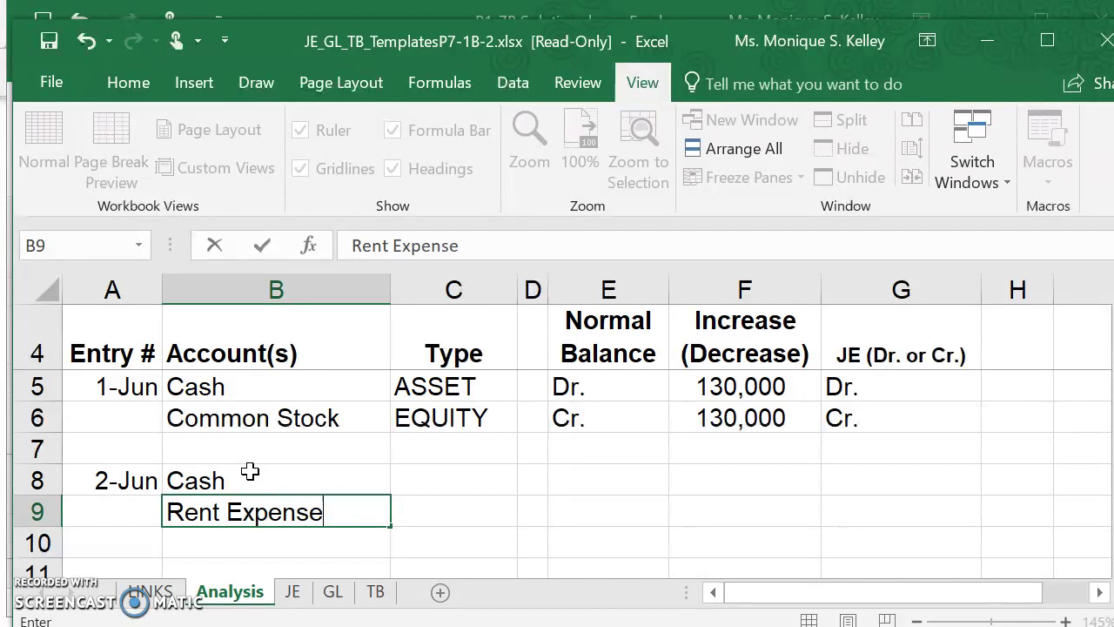
{"action": "left_click", "coordinate": [472, 484]}
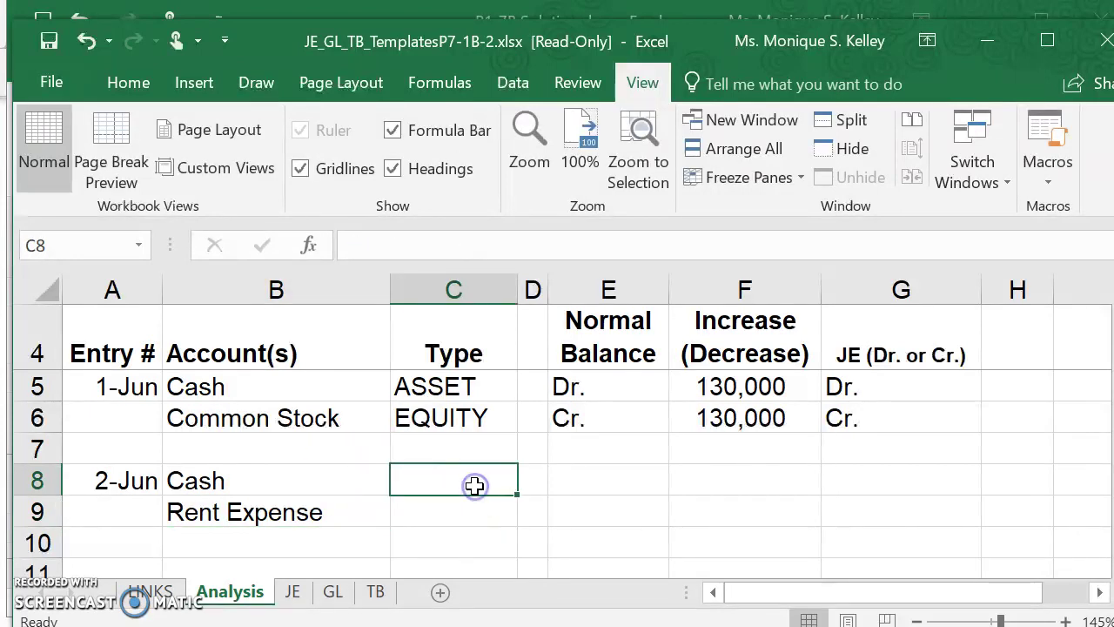
{"action": "type", "text": "Asset"}
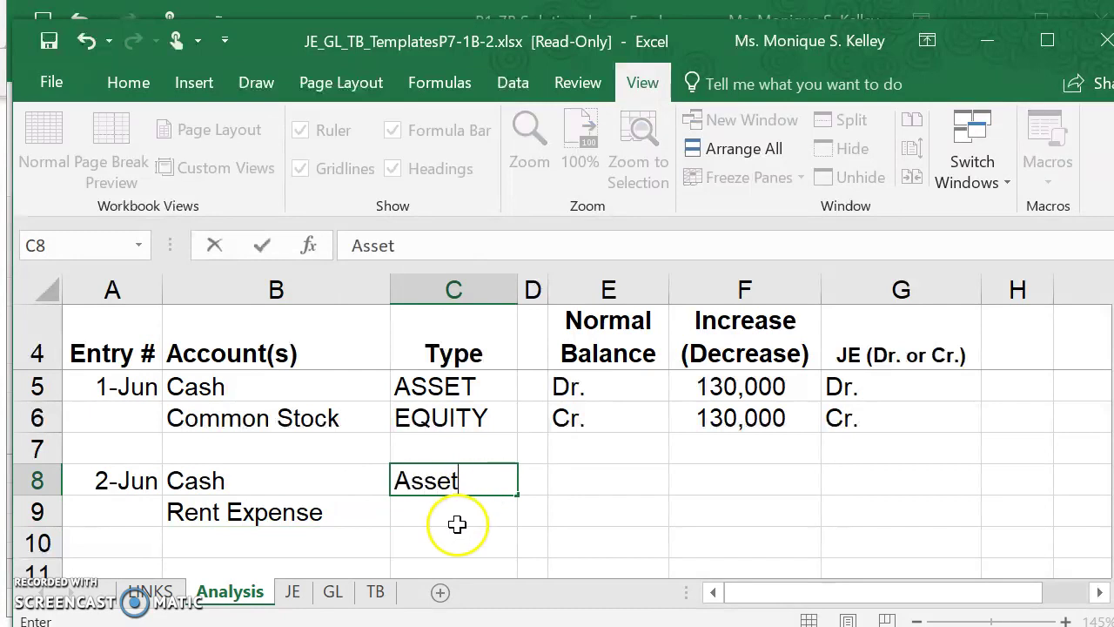
{"action": "left_click", "coordinate": [457, 525]}
{"action": "type", "text": "Equity"}
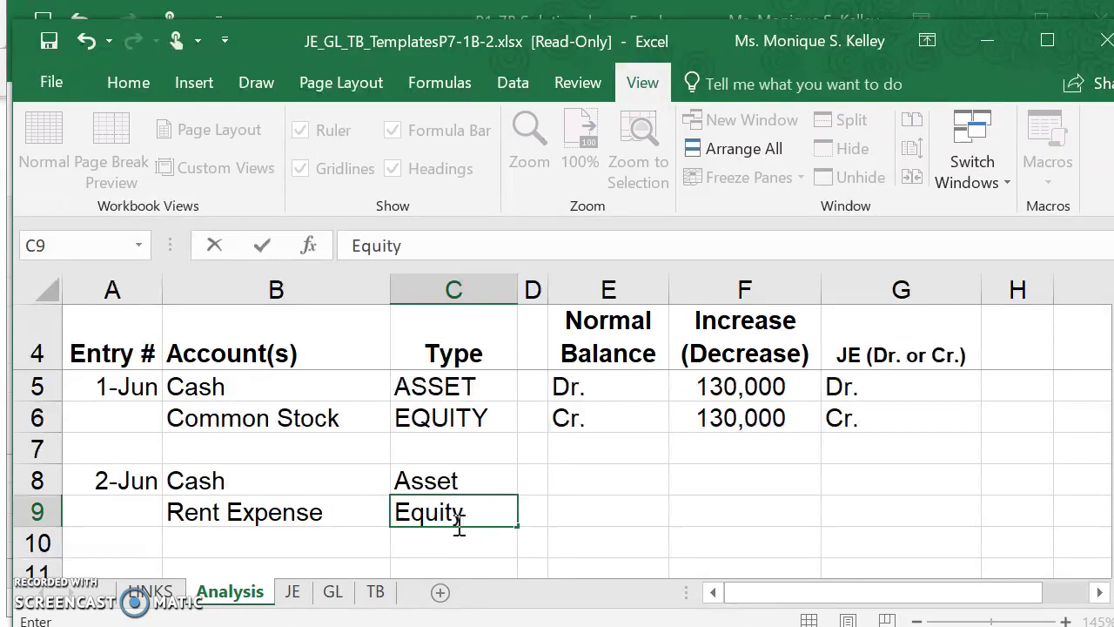
{"action": "key", "text": "Return"}
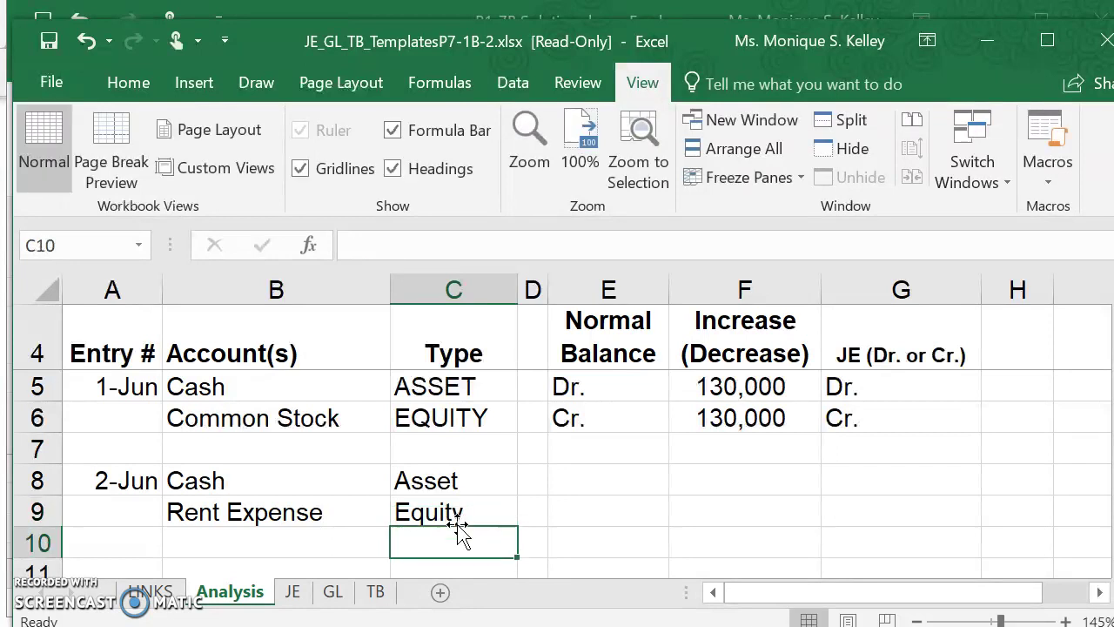
Step: Give both Cash and Rent Expense a Dr. normal balance
{"action": "left_click", "coordinate": [585, 483]}
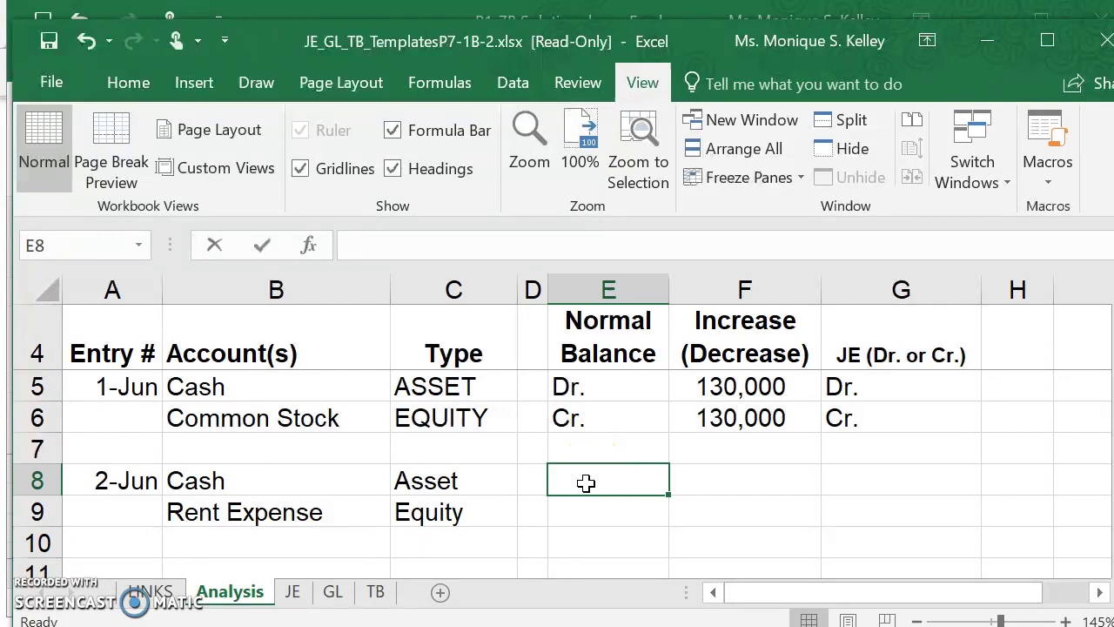
{"action": "type", "text": "Dr."}
{"action": "key", "text": "Return"}
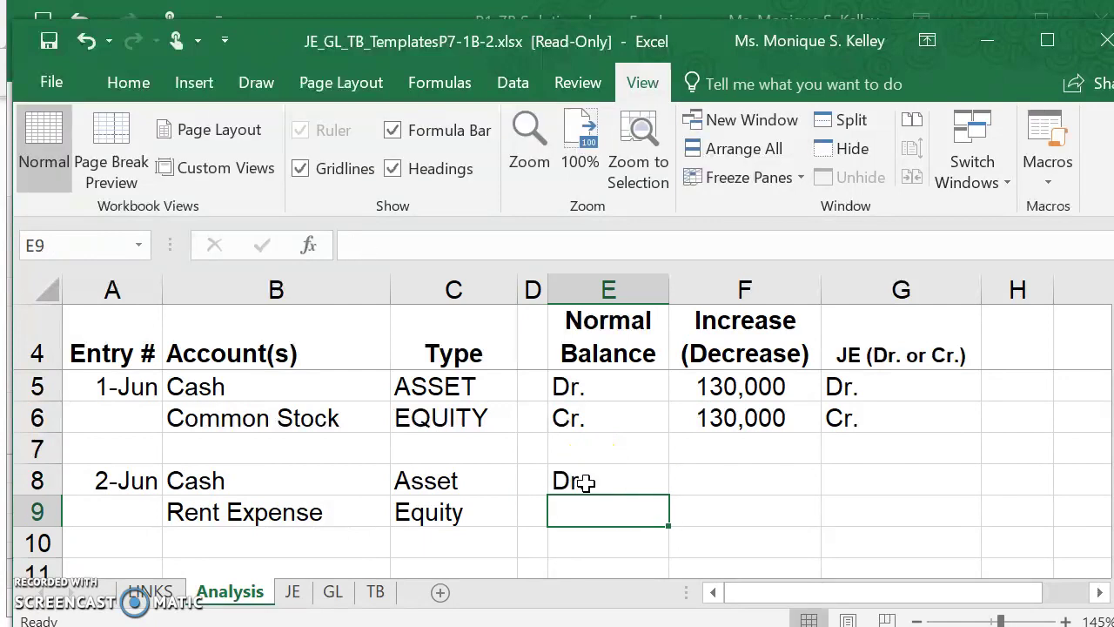
{"action": "type", "text": "Dr."}
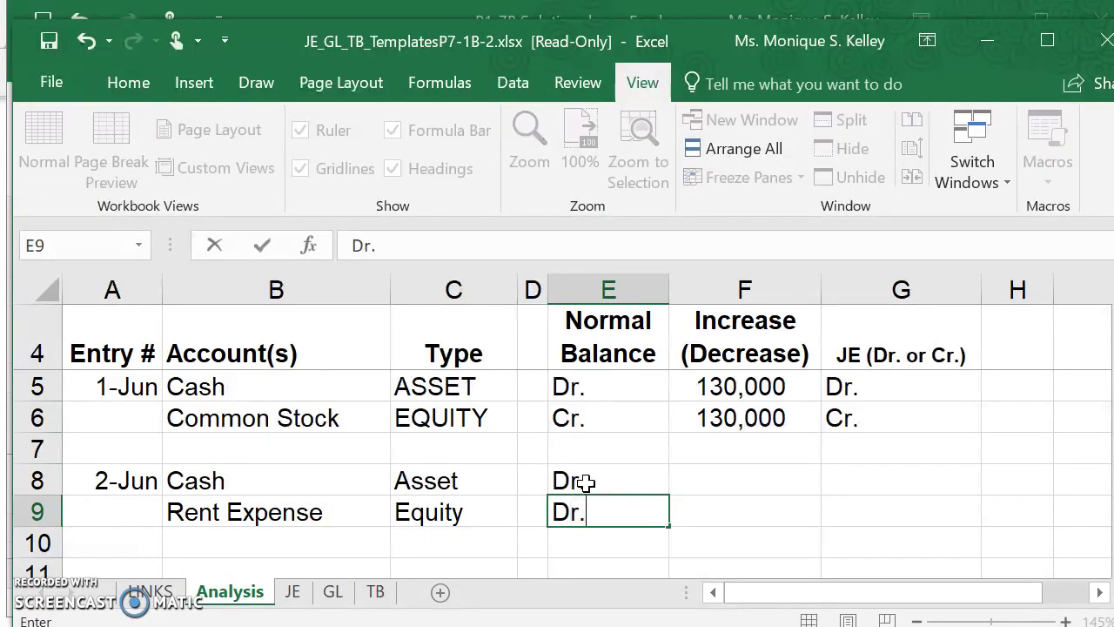
Step: Enter -6000 for Cash in F8 and +6000 for Rent Expense in F9
{"action": "left_click", "coordinate": [709, 481]}
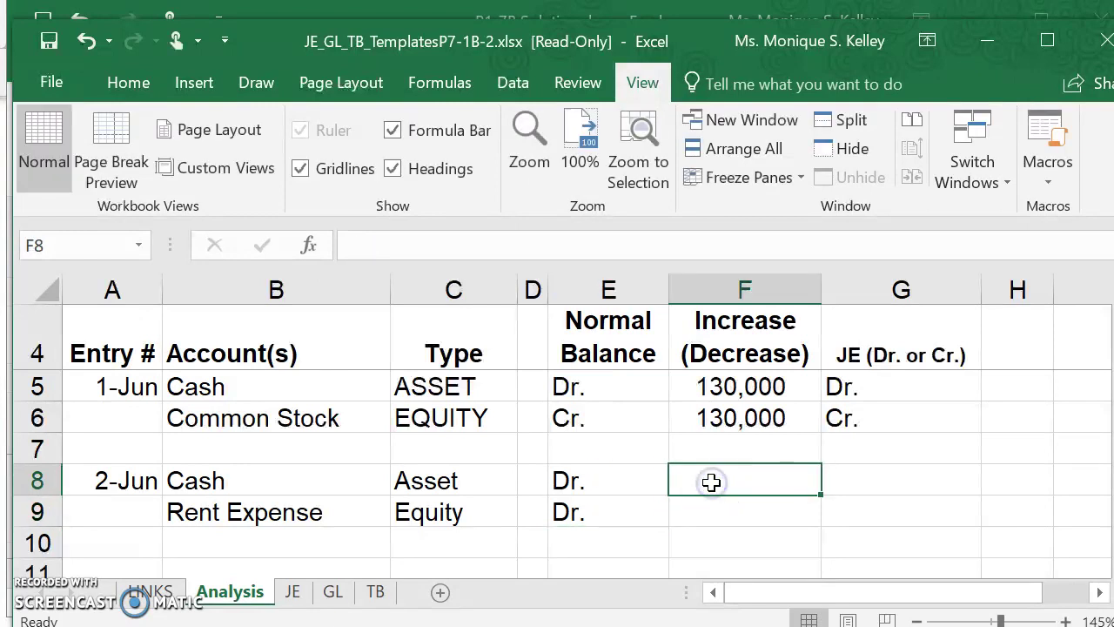
{"action": "type", "text": "-6"}
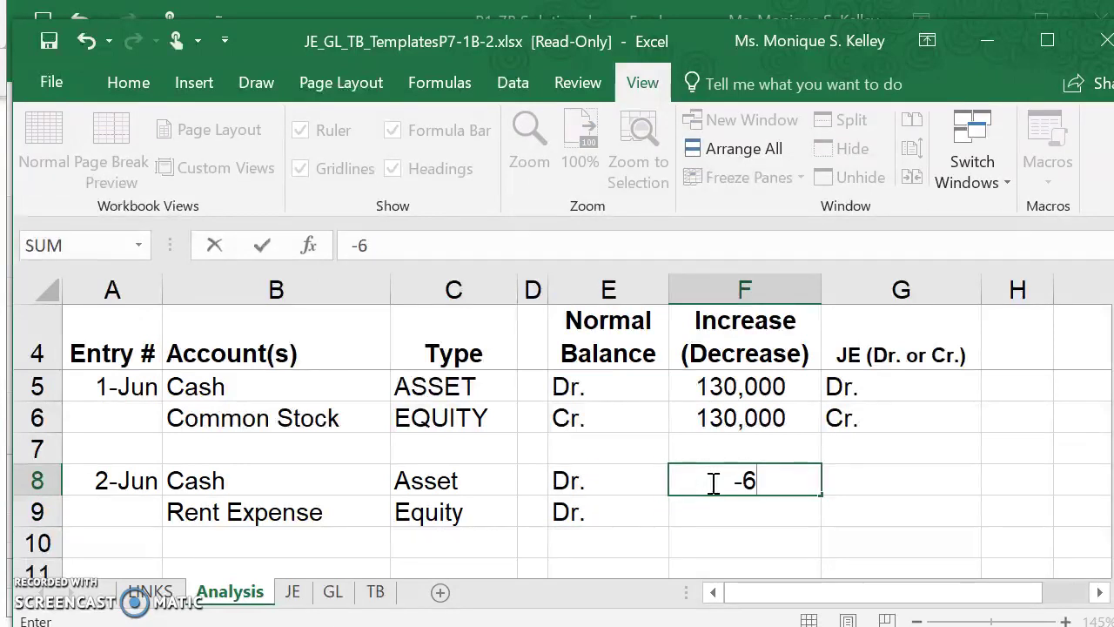
{"action": "type", "text": "000"}
{"action": "key", "text": "Return"}
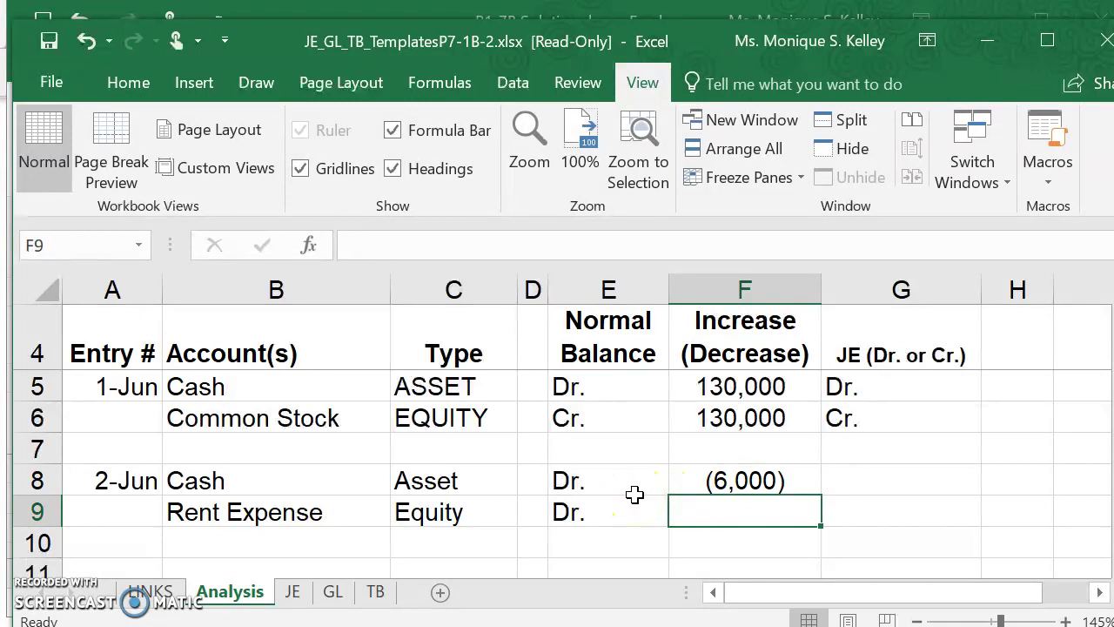
{"action": "type", "text": "+"}
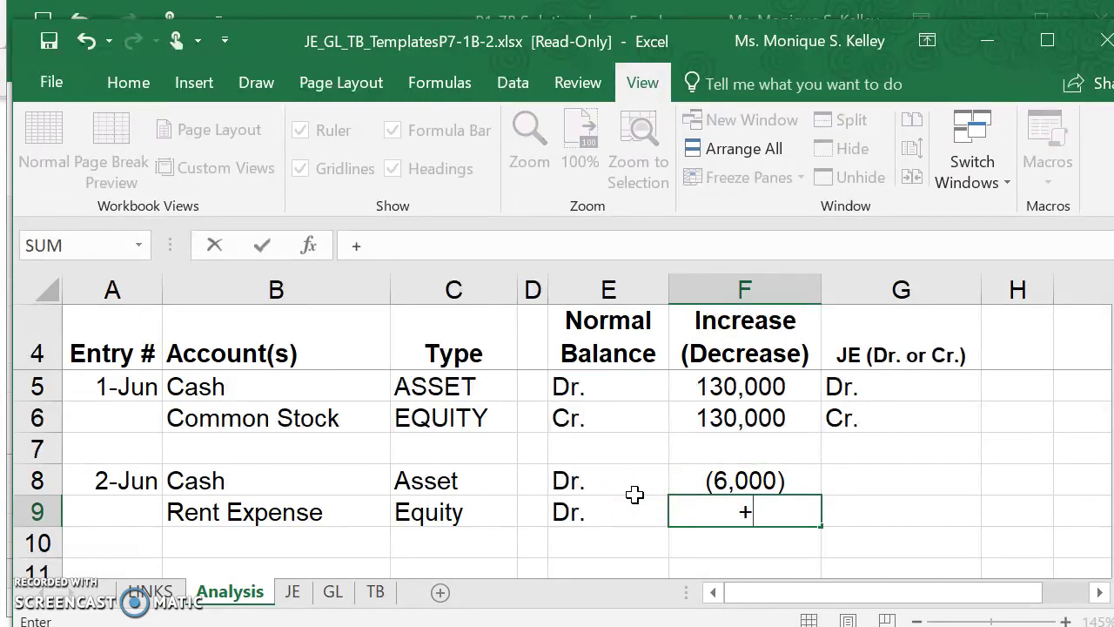
{"action": "type", "text": "6000"}
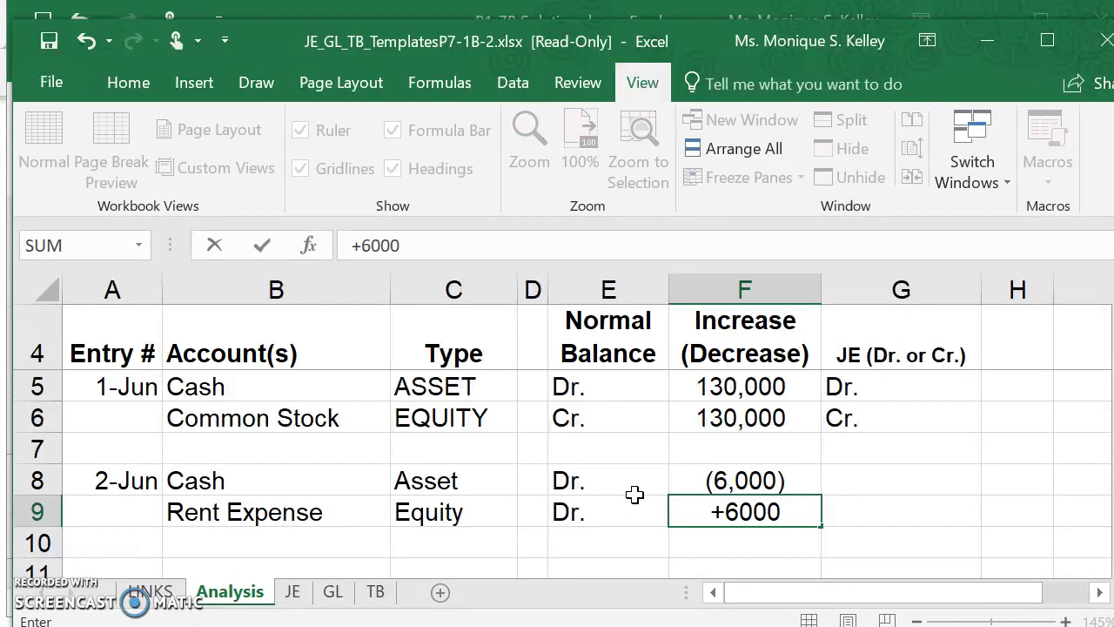
{"action": "key", "text": "Return"}
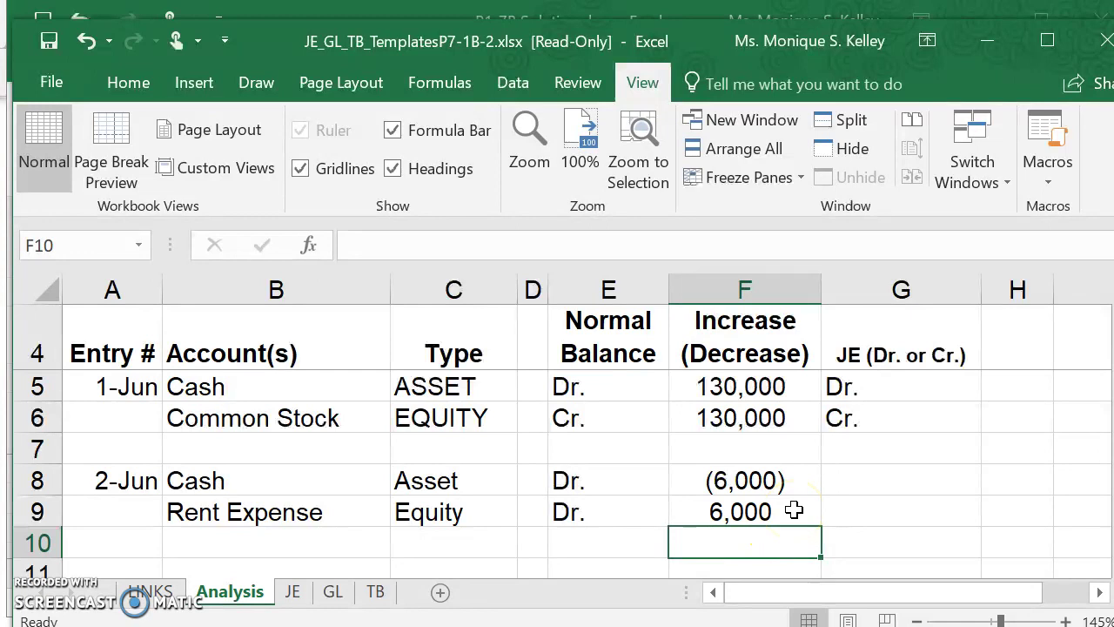
Step: Set the journal sides: Cr. for Cash in G8 and Dr. for Rent Expense in G9
{"action": "left_click", "coordinate": [293, 514]}
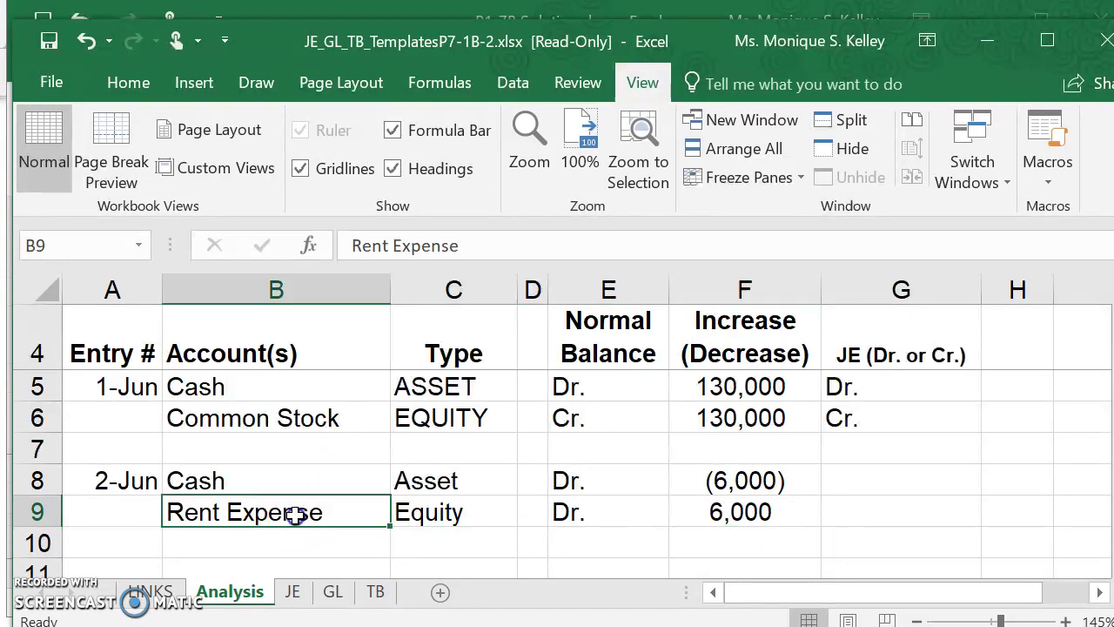
{"action": "left_click", "coordinate": [722, 514]}
{"action": "left_click", "coordinate": [883, 487]}
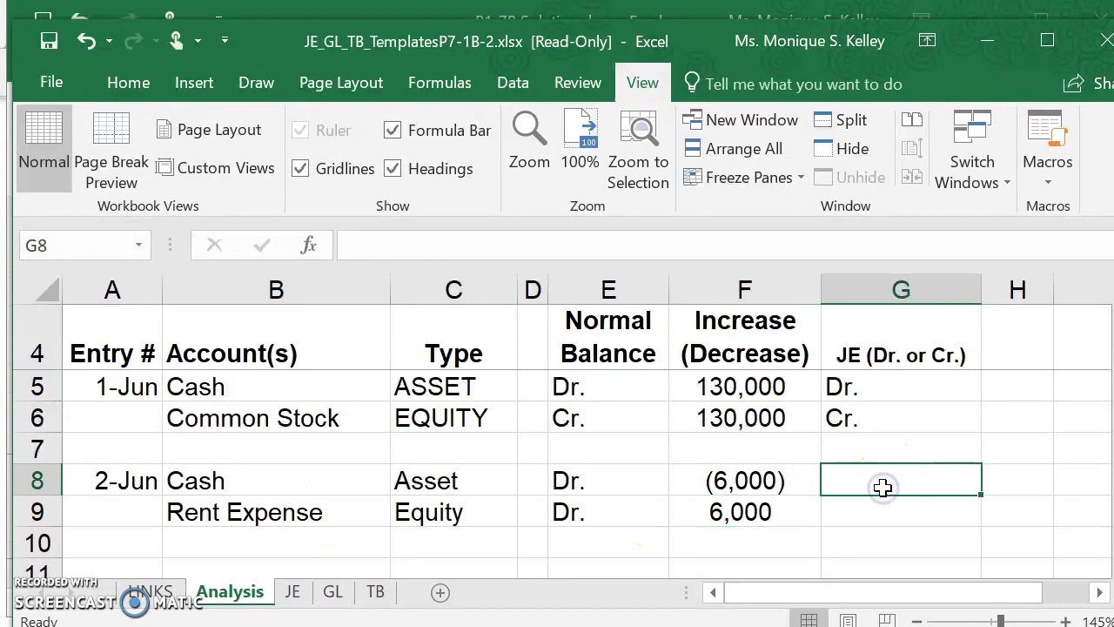
{"action": "left_click", "coordinate": [644, 470]}
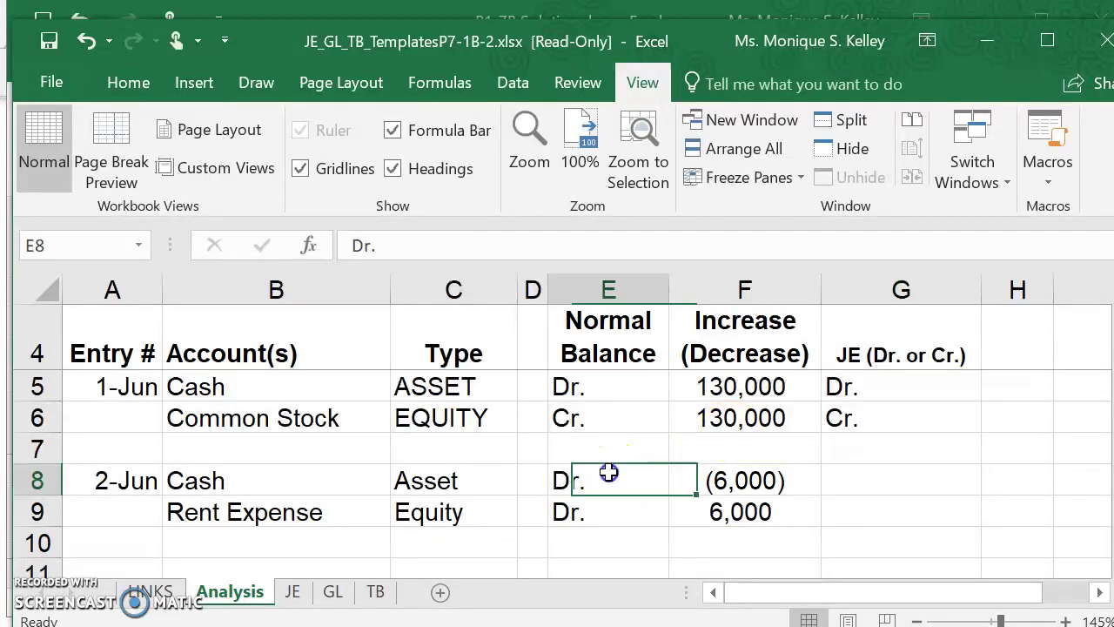
{"action": "left_click", "coordinate": [781, 485]}
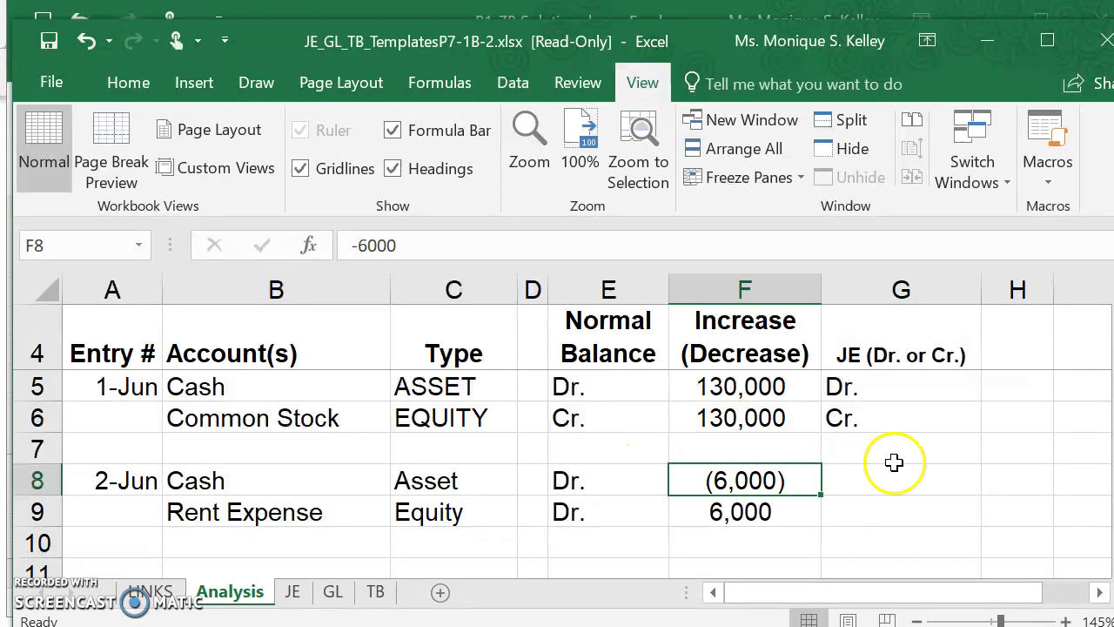
{"action": "left_click", "coordinate": [870, 481]}
{"action": "type", "text": "C"}
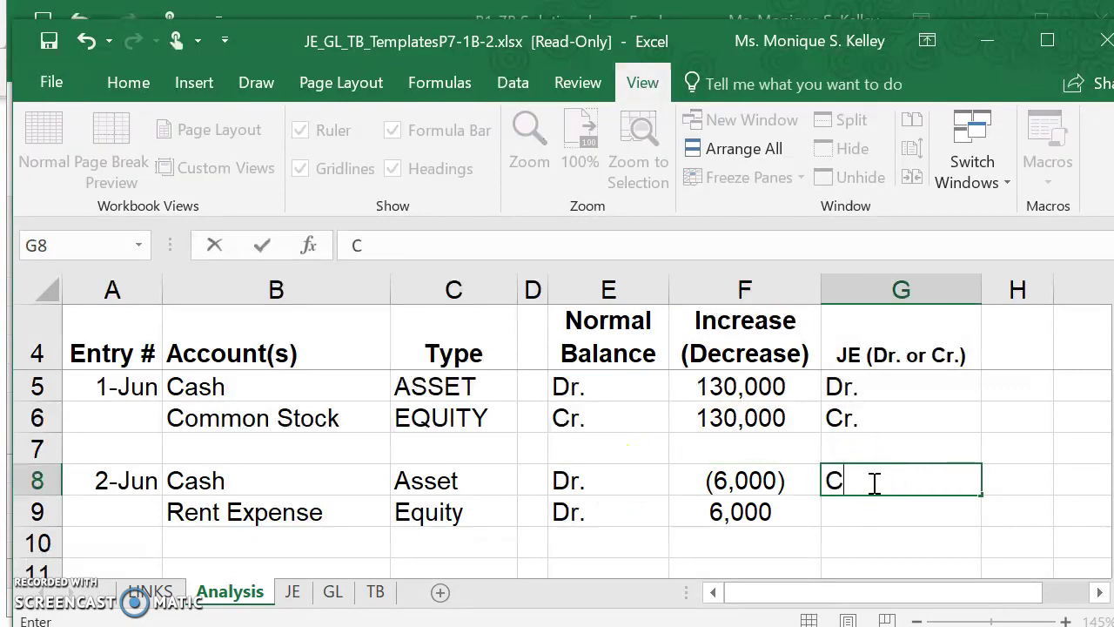
{"action": "type", "text": "r."}
{"action": "key", "text": "Return"}
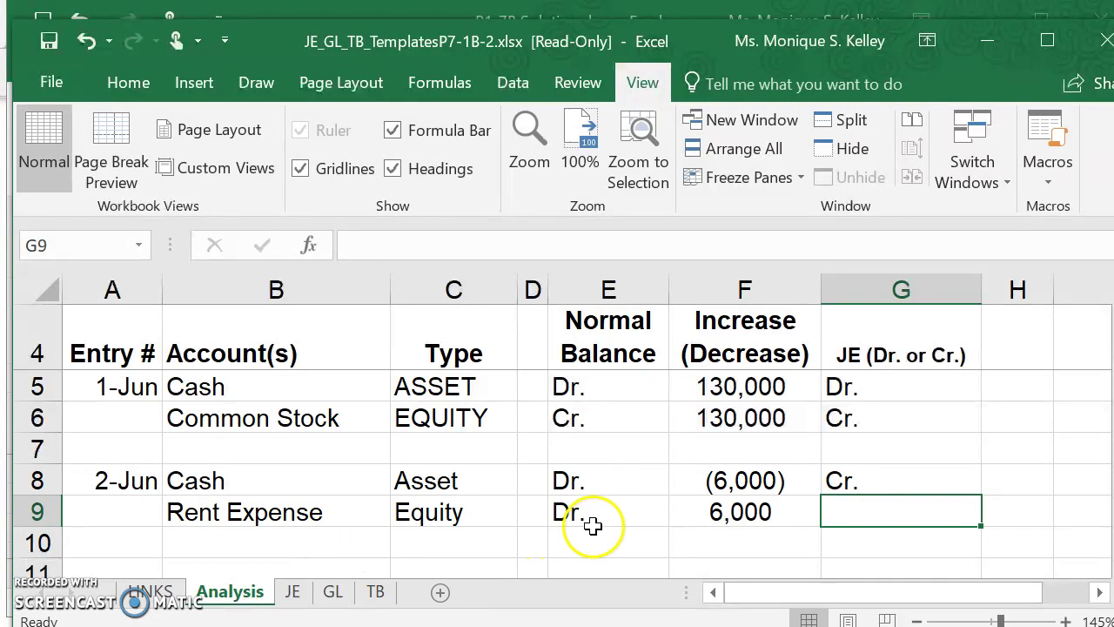
{"action": "left_click", "coordinate": [759, 513]}
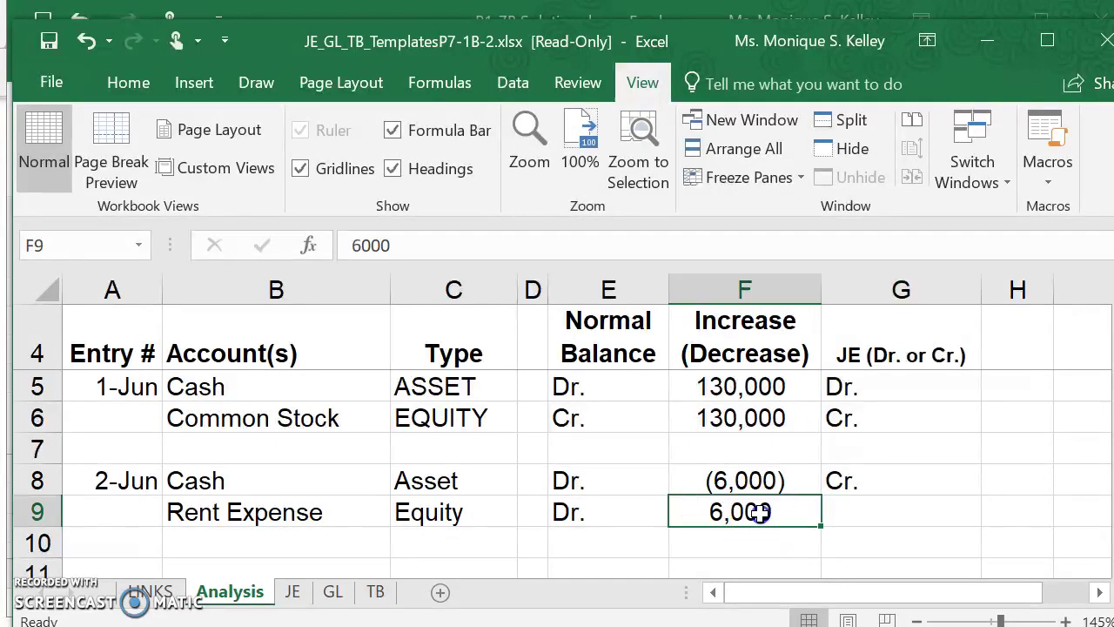
{"action": "left_click", "coordinate": [857, 520]}
{"action": "type", "text": "Dr."}
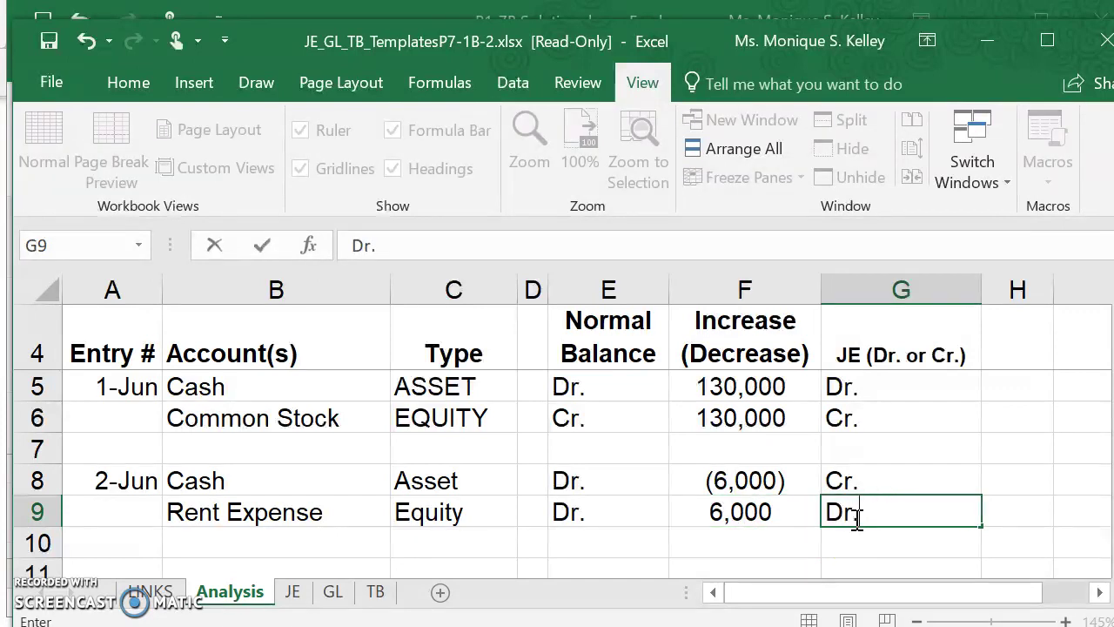
{"action": "key", "text": "Return"}
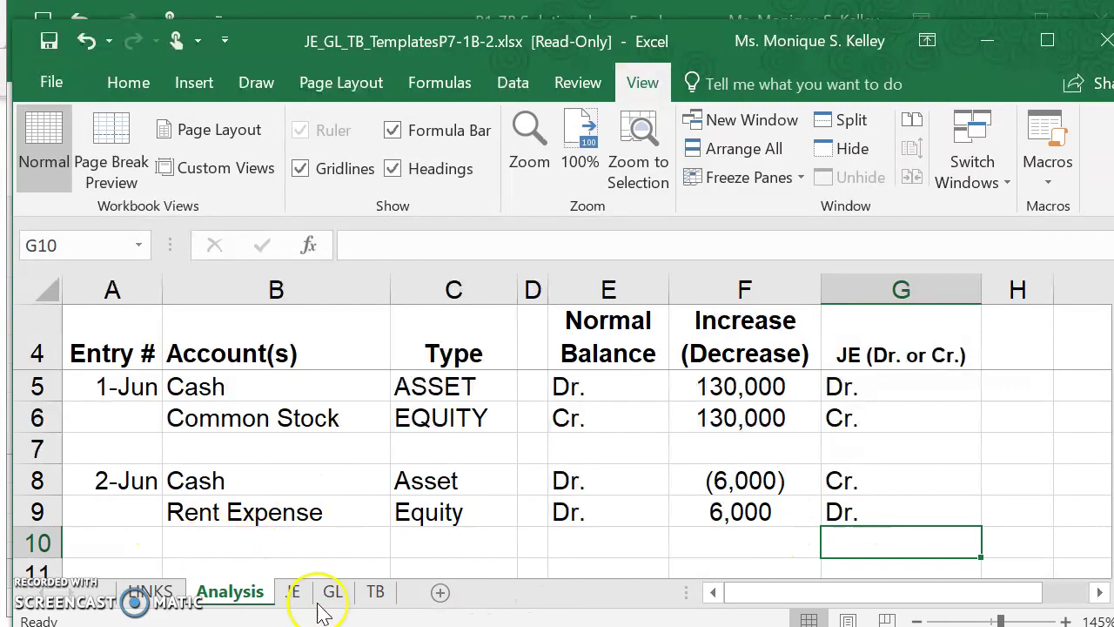
Step: On the JE sheet, date the entry 6/2 and debit Rent Expense 6,000
{"action": "left_click", "coordinate": [292, 593]}
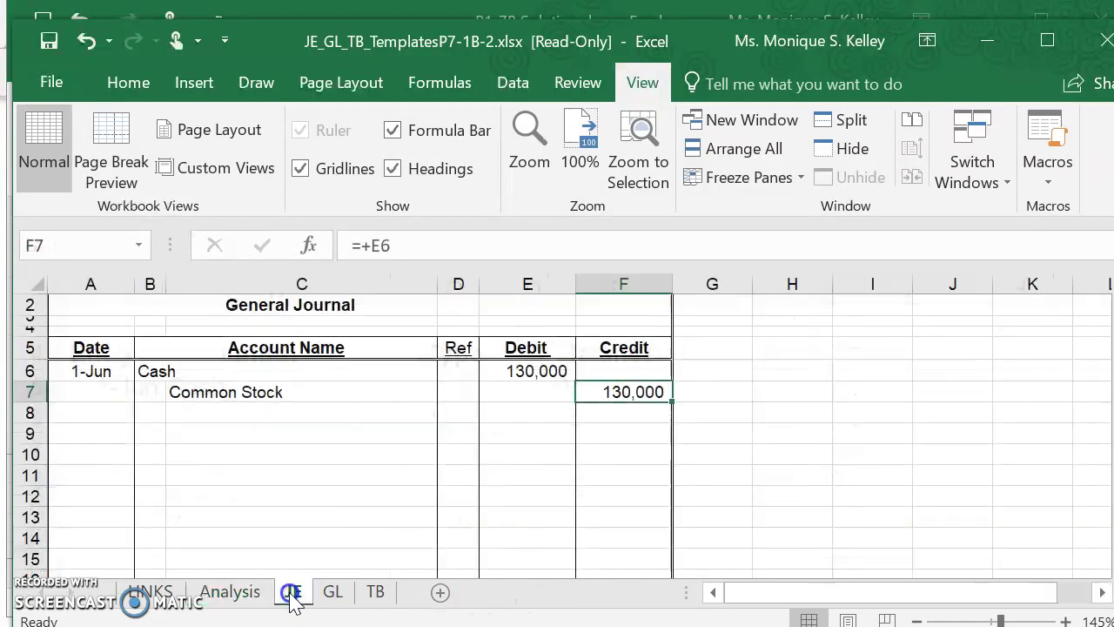
{"action": "left_click", "coordinate": [101, 435]}
{"action": "type", "text": "6"}
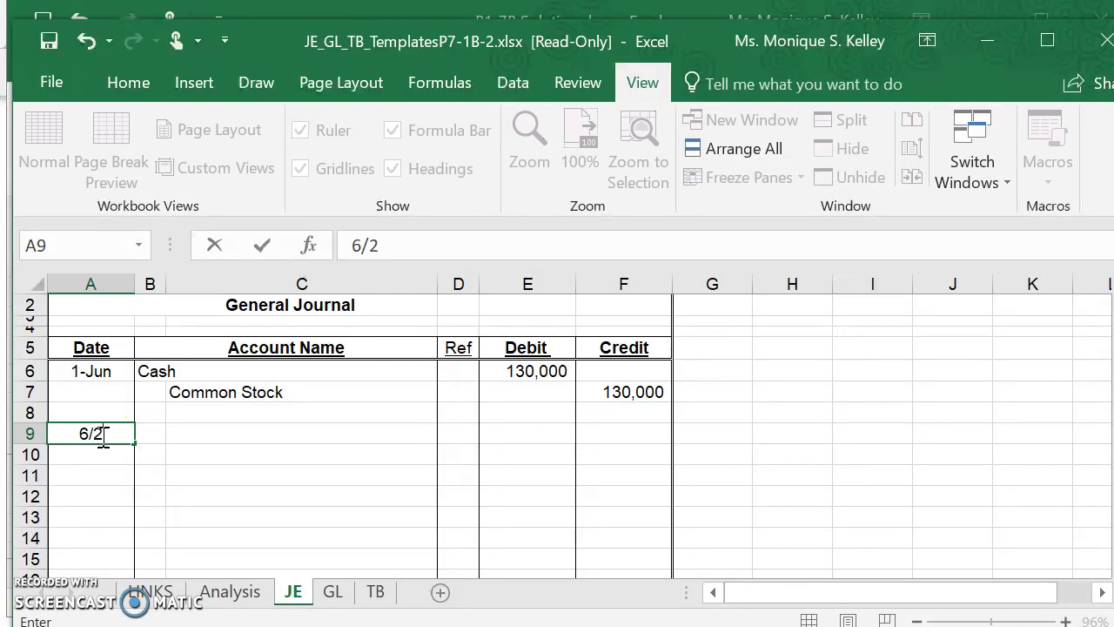
{"action": "type", "text": "/2"}
{"action": "left_click", "coordinate": [127, 511]}
{"action": "key", "text": "Return"}
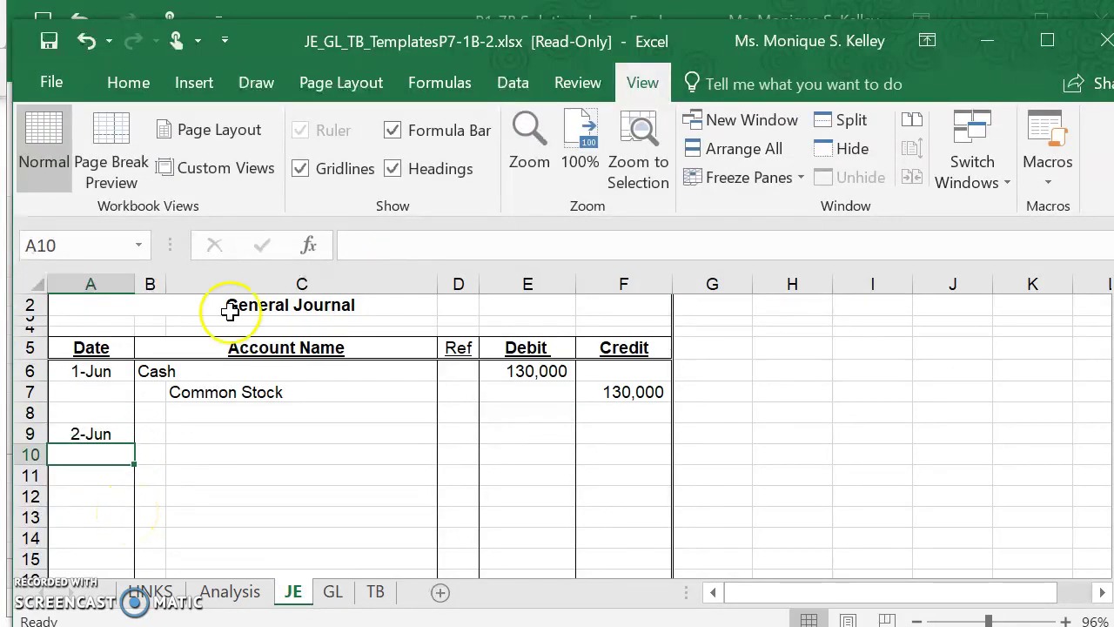
{"action": "left_click", "coordinate": [155, 436]}
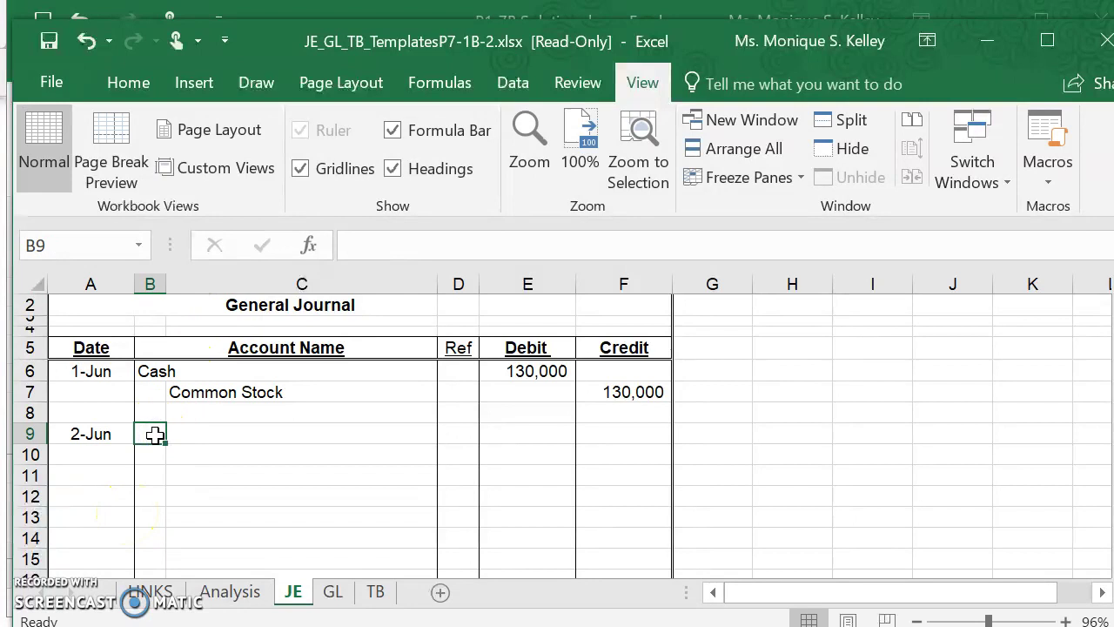
{"action": "type", "text": "Rent Ex"}
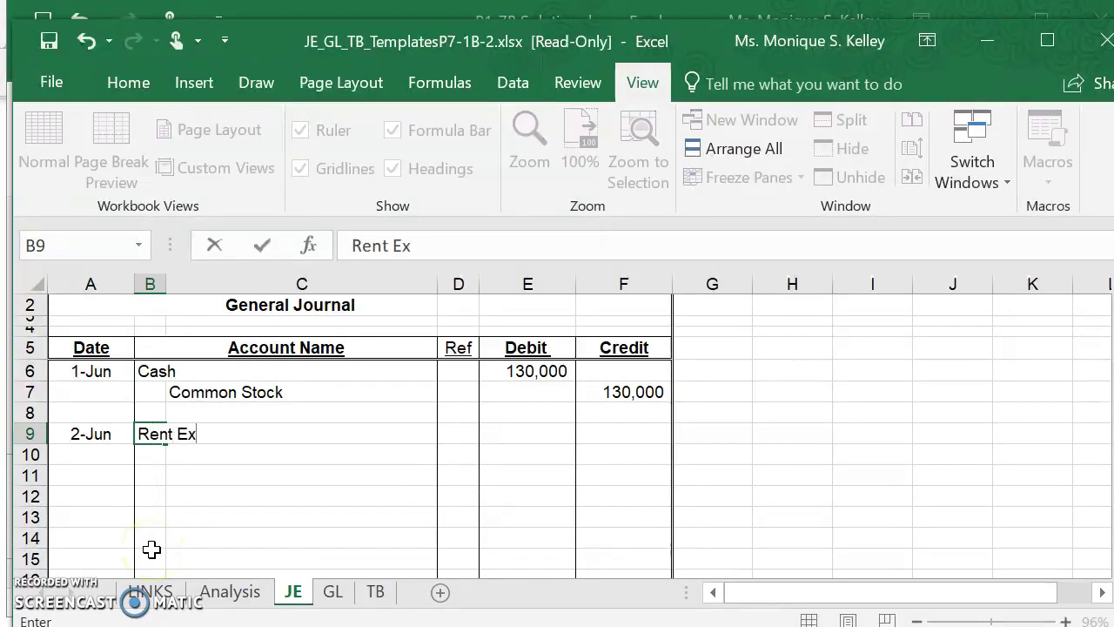
{"action": "type", "text": "pense"}
{"action": "key", "text": "Tab"}
{"action": "key", "text": "Tab"}
{"action": "key", "text": "Tab"}
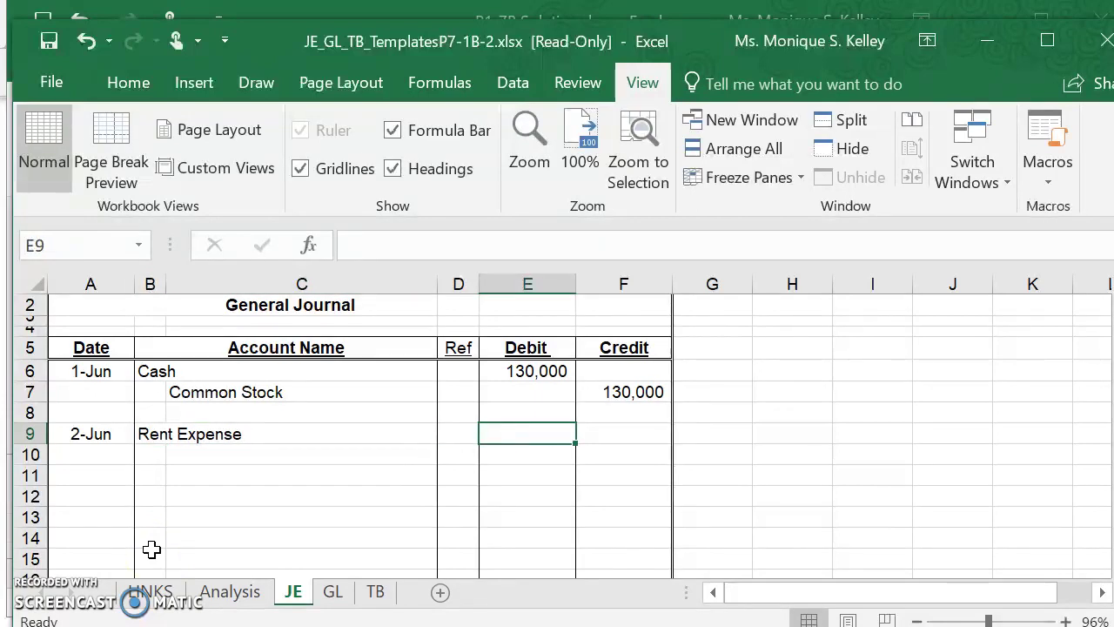
{"action": "type", "text": "6,00"}
{"action": "type", "text": "000"}
{"action": "key", "text": "Return"}
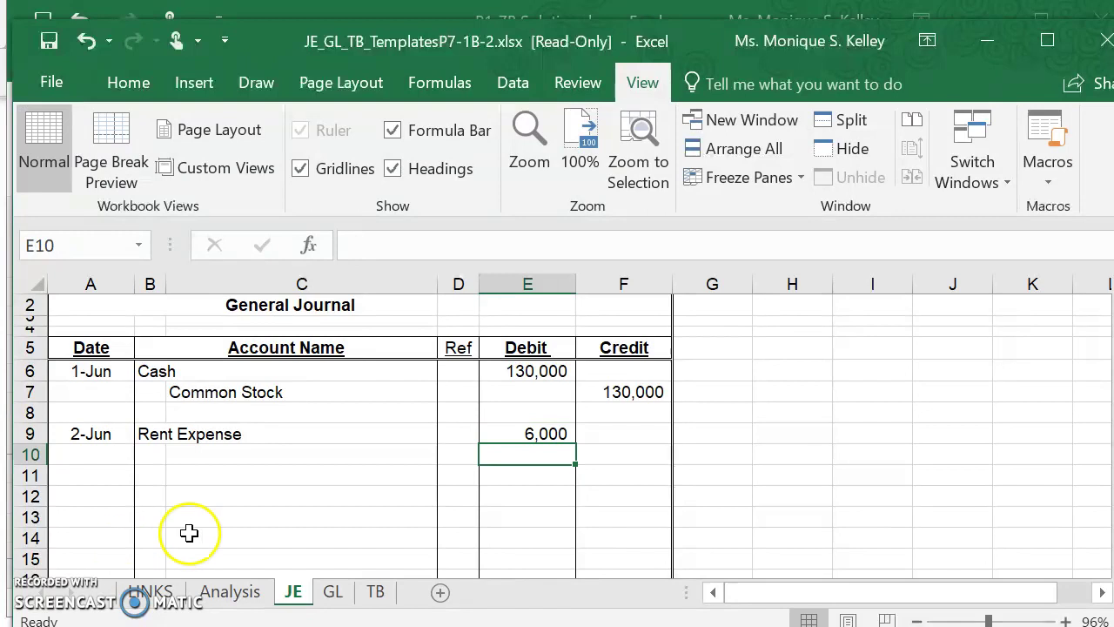
Step: Credit Cash 6,000 on the indented line, then bring up the P1-7B Solution workbook
{"action": "left_click", "coordinate": [208, 454]}
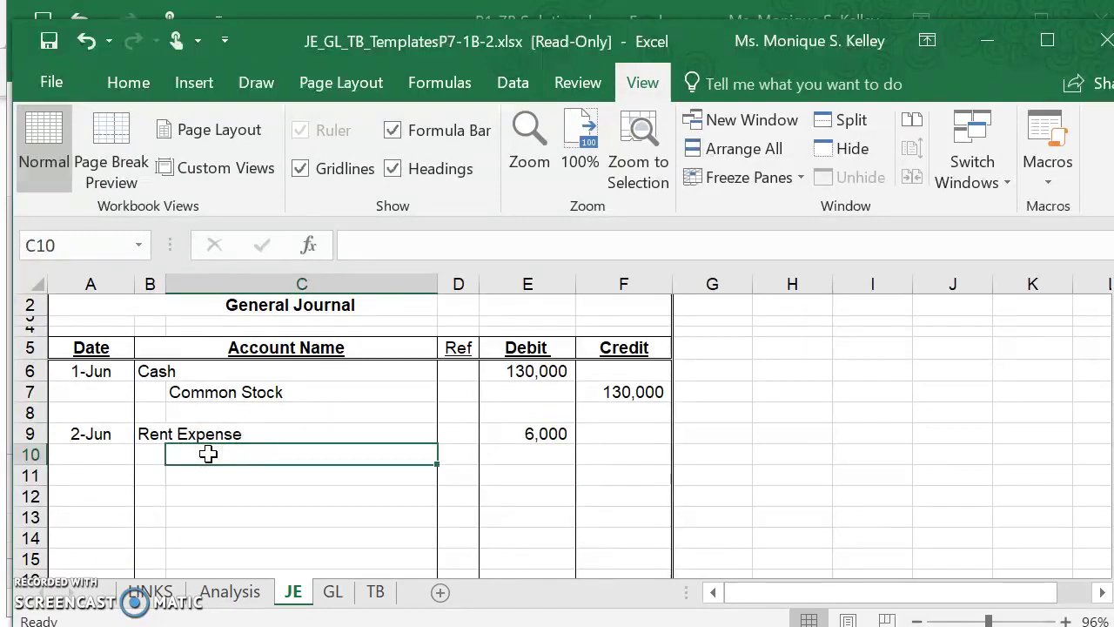
{"action": "type", "text": "Cash"}
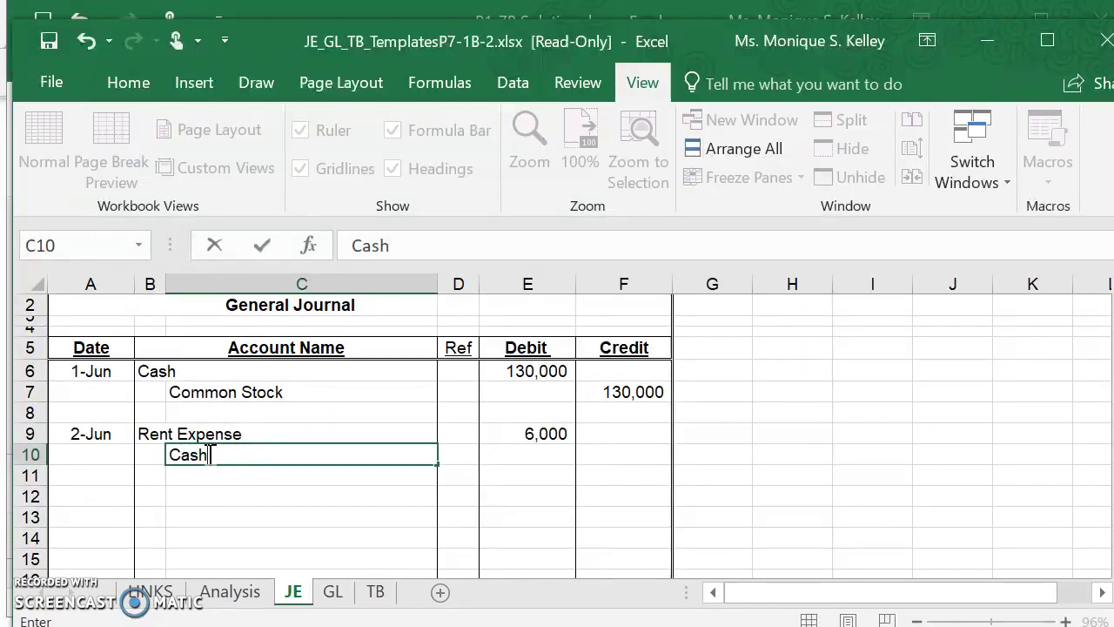
{"action": "key", "text": "Return"}
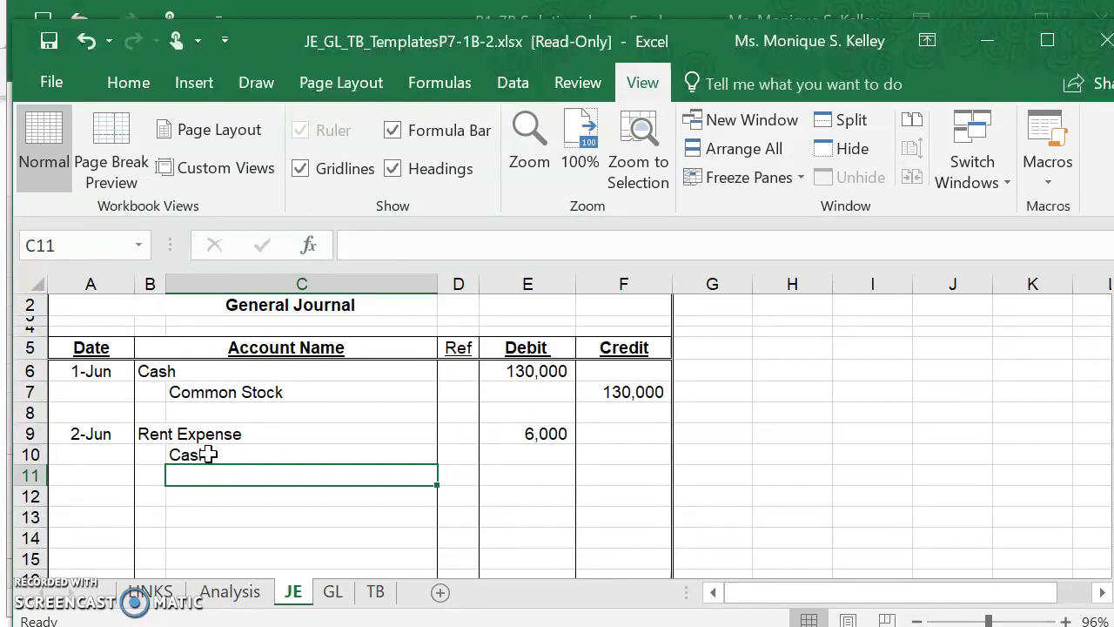
{"action": "left_click", "coordinate": [611, 454]}
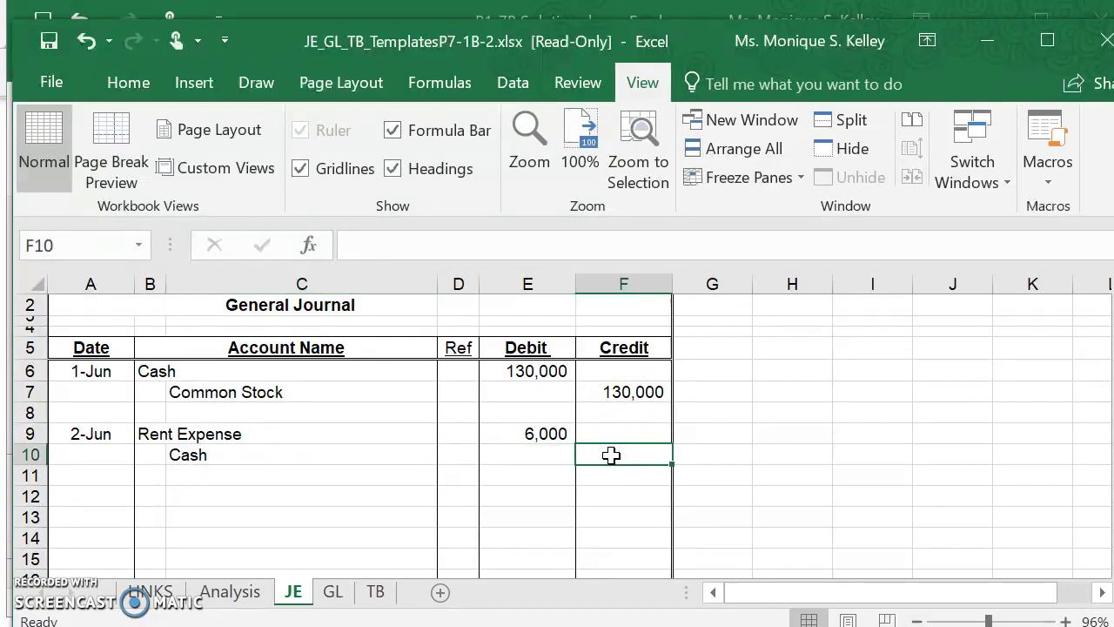
{"action": "type", "text": "6000"}
{"action": "key", "text": "Return"}
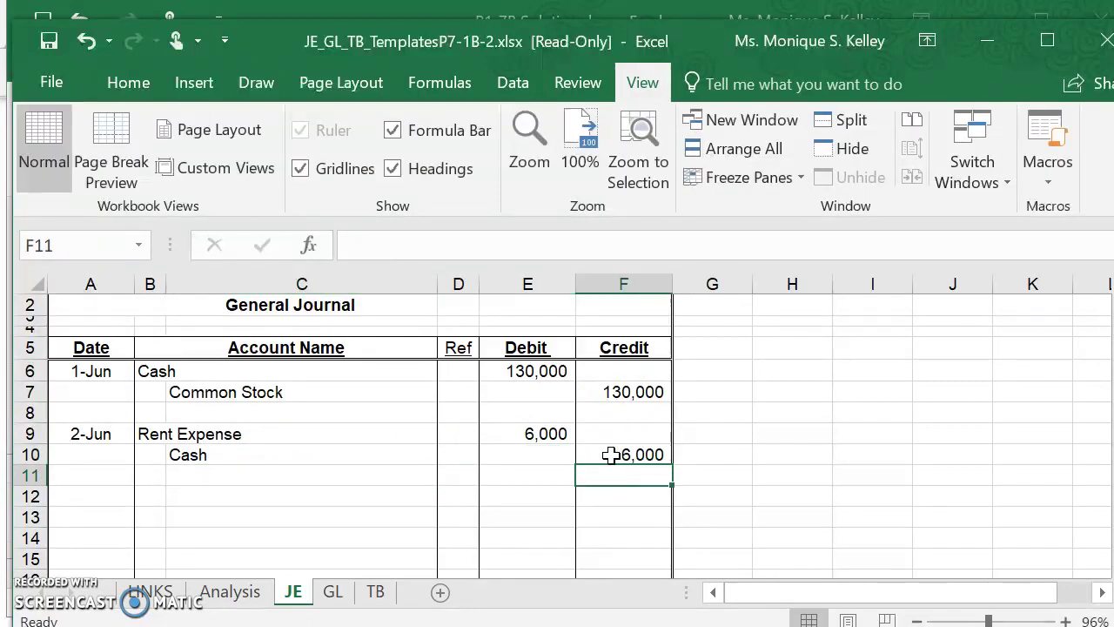
{"action": "left_click", "coordinate": [90, 493]}
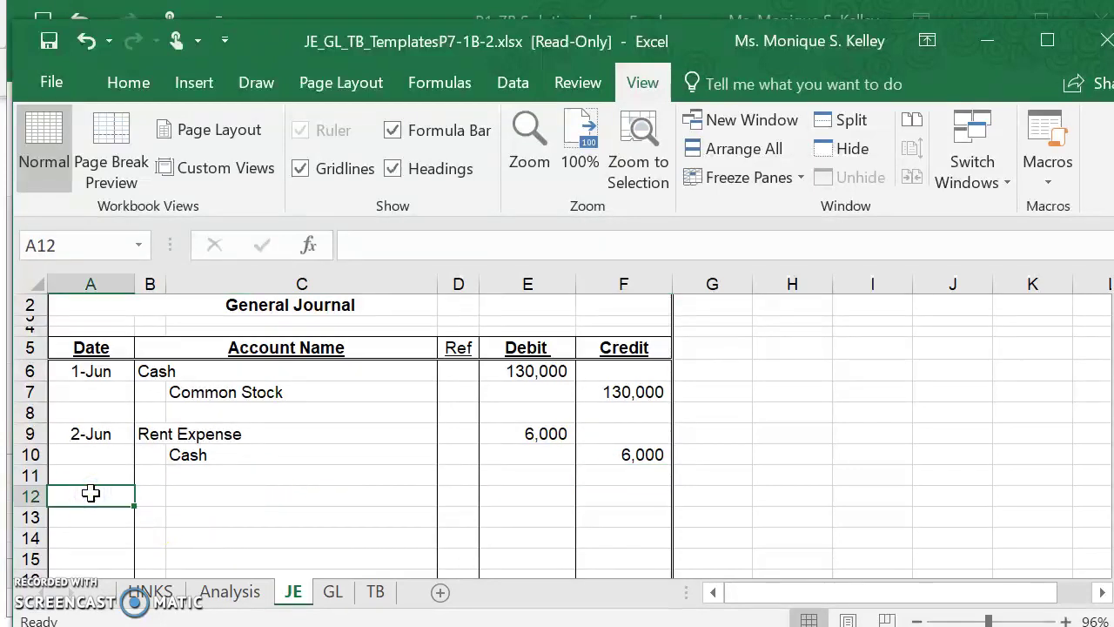
{"action": "key", "text": "alt+Tab"}
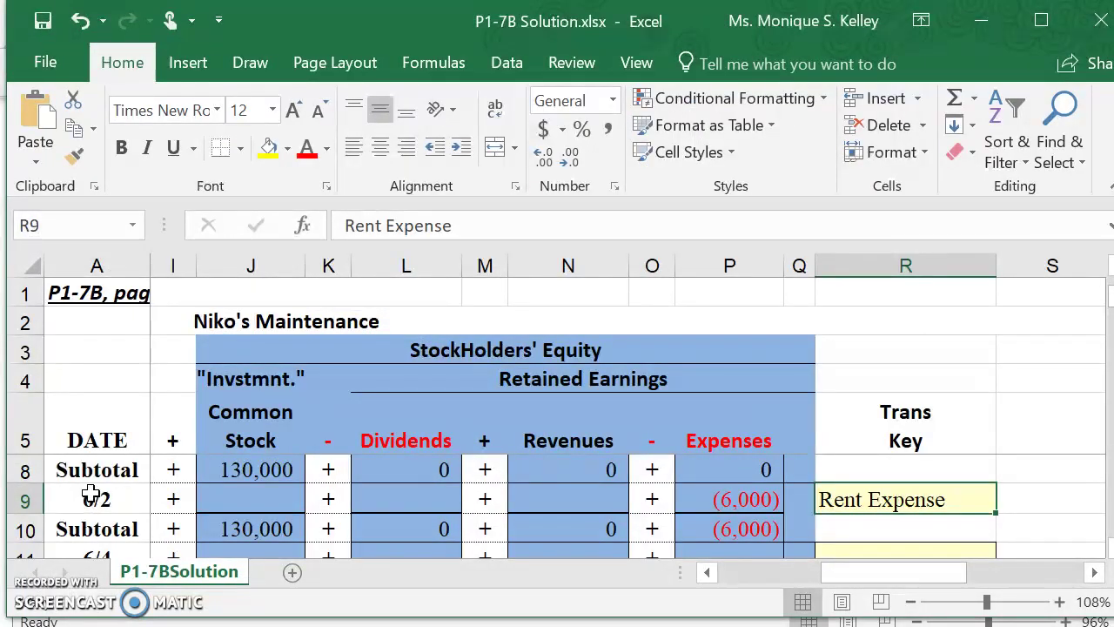
Step: Move the solution to the June 4 row and read the June 4 transaction in the ebook
{"action": "left_click", "coordinate": [91, 497]}
{"action": "key", "text": "Down"}
{"action": "key", "text": "Down"}
{"action": "key", "text": "Down"}
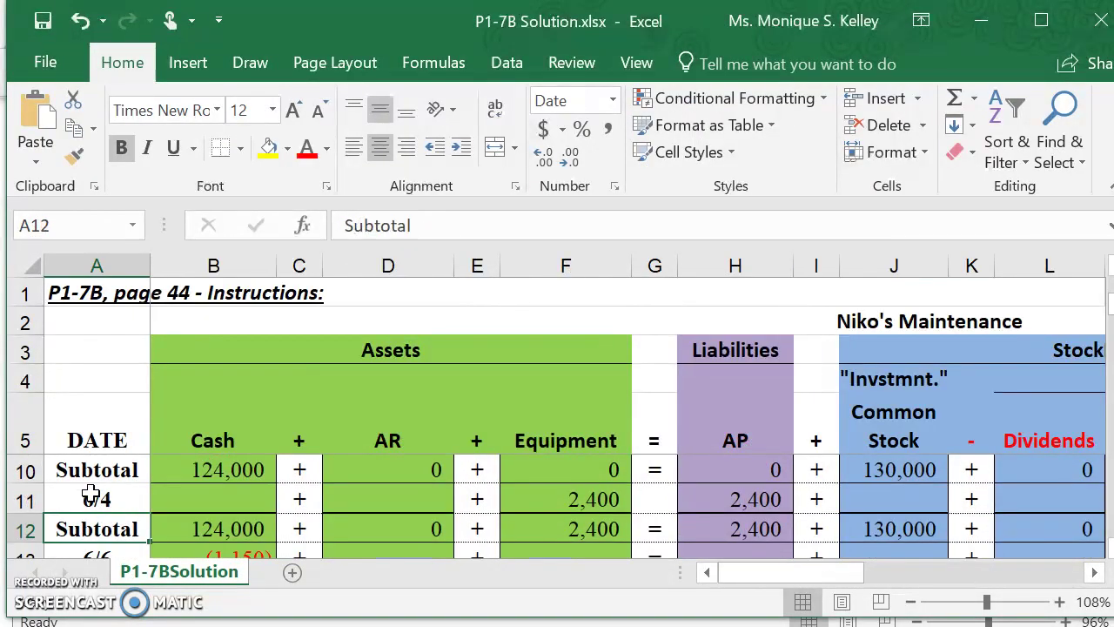
{"action": "key", "text": "alt+Tab"}
{"action": "key", "text": "alt+Tab"}
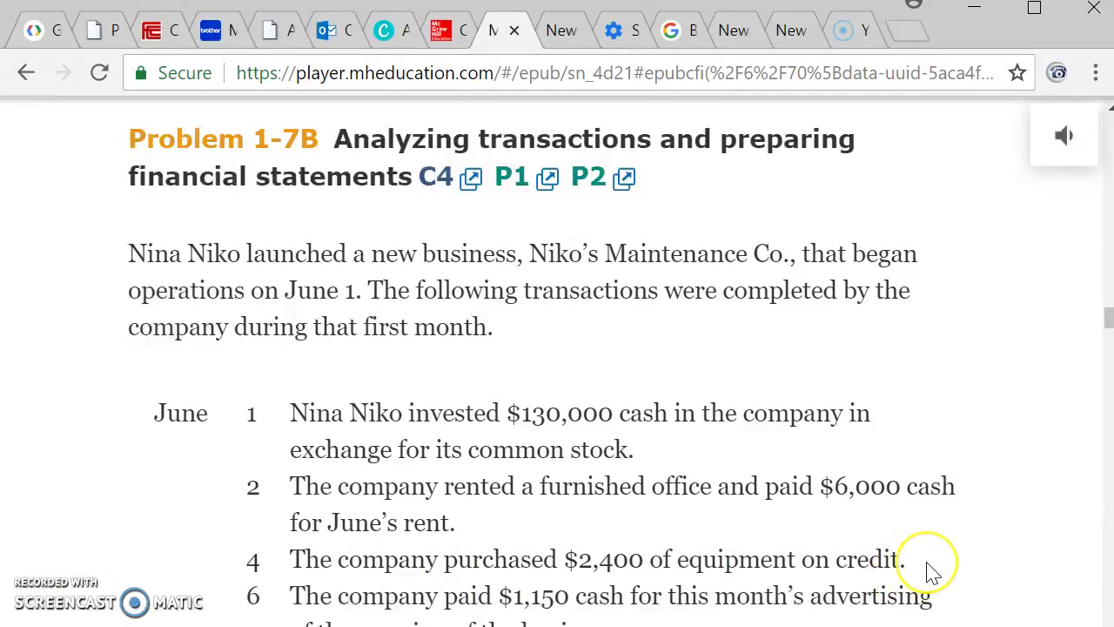
{"action": "key", "text": "alt+Tab"}
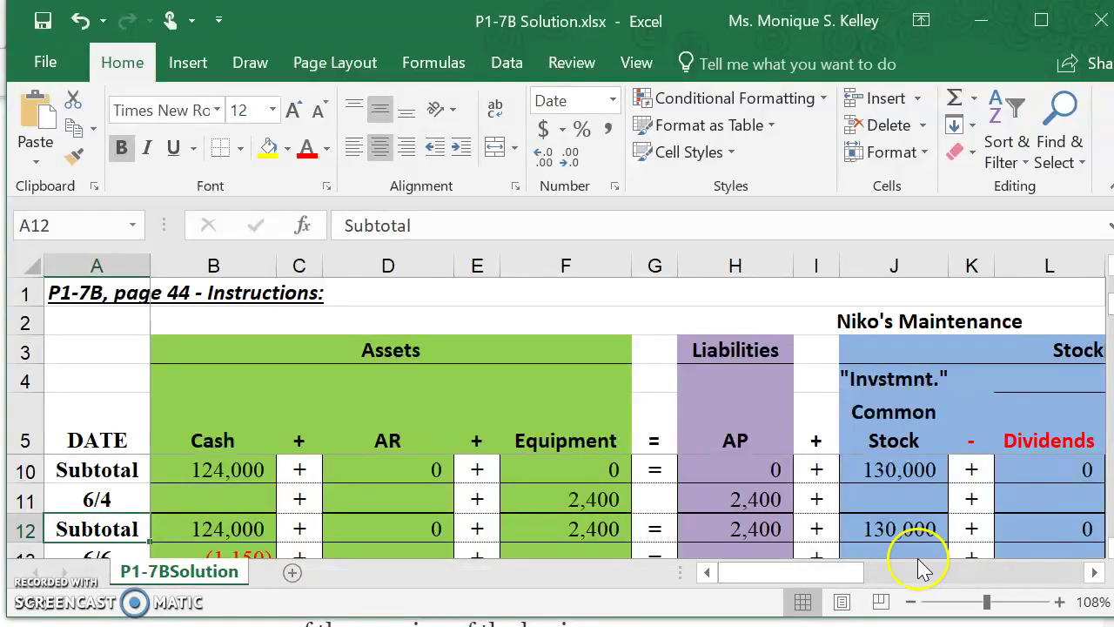
Step: Inspect the solution's AR column, 2,400 equipment and accounts payable amounts, then return to the template
{"action": "left_click", "coordinate": [360, 529]}
{"action": "key", "text": "Down"}
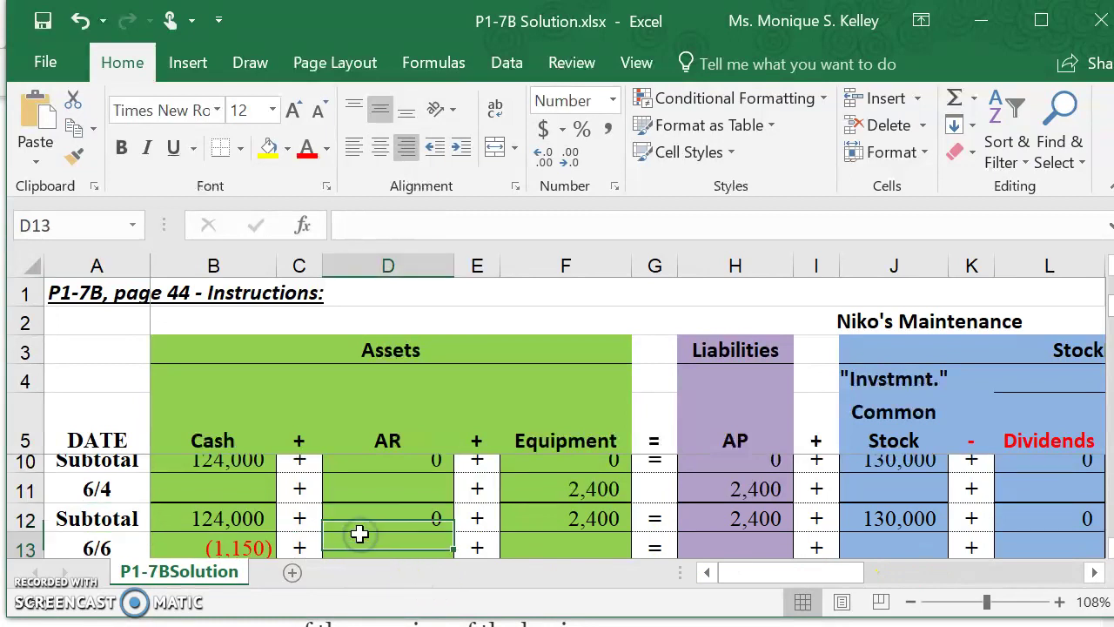
{"action": "key", "text": "Down"}
{"action": "key", "text": "Up"}
{"action": "key", "text": "Up"}
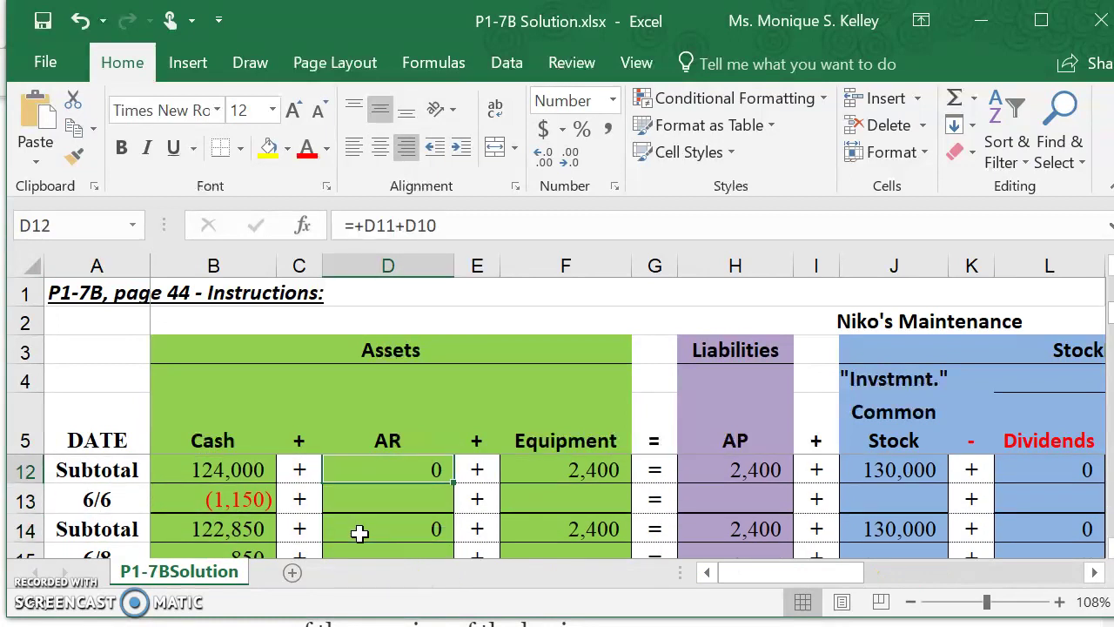
{"action": "key", "text": "Up"}
{"action": "key", "text": "Up"}
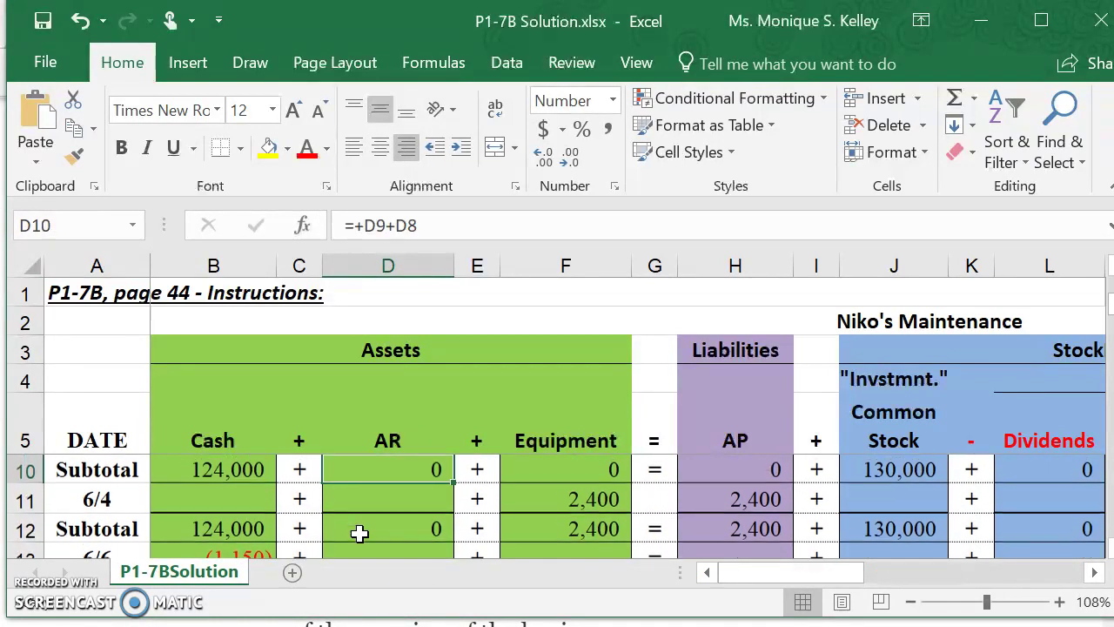
{"action": "left_click", "coordinate": [535, 499]}
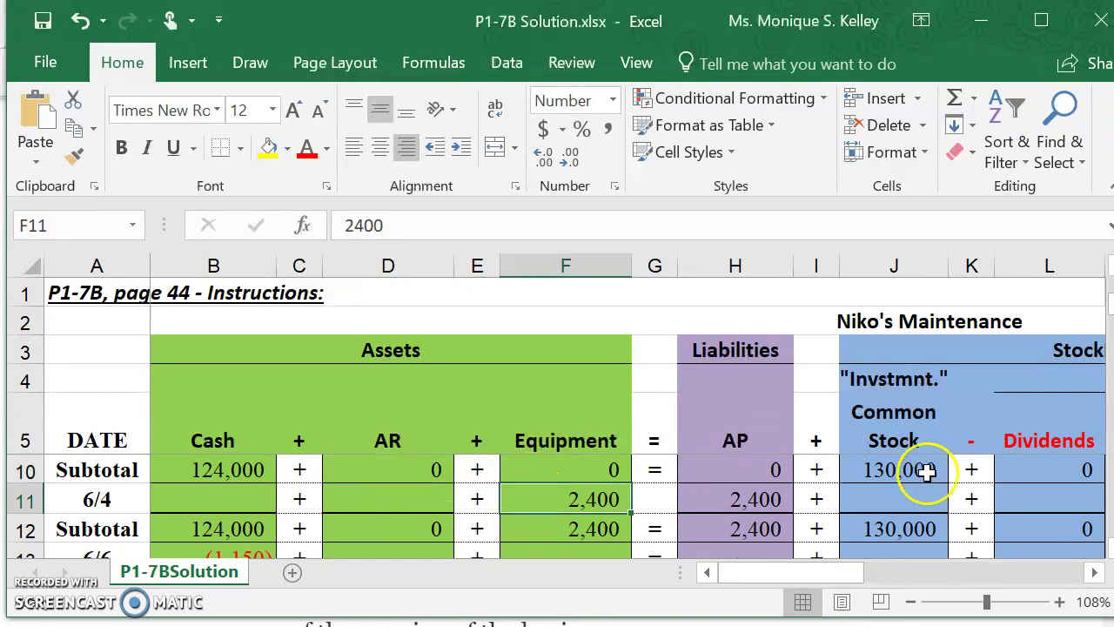
{"action": "left_click", "coordinate": [764, 508]}
{"action": "key", "text": "alt+Tab"}
{"action": "key", "text": "alt+Tab"}
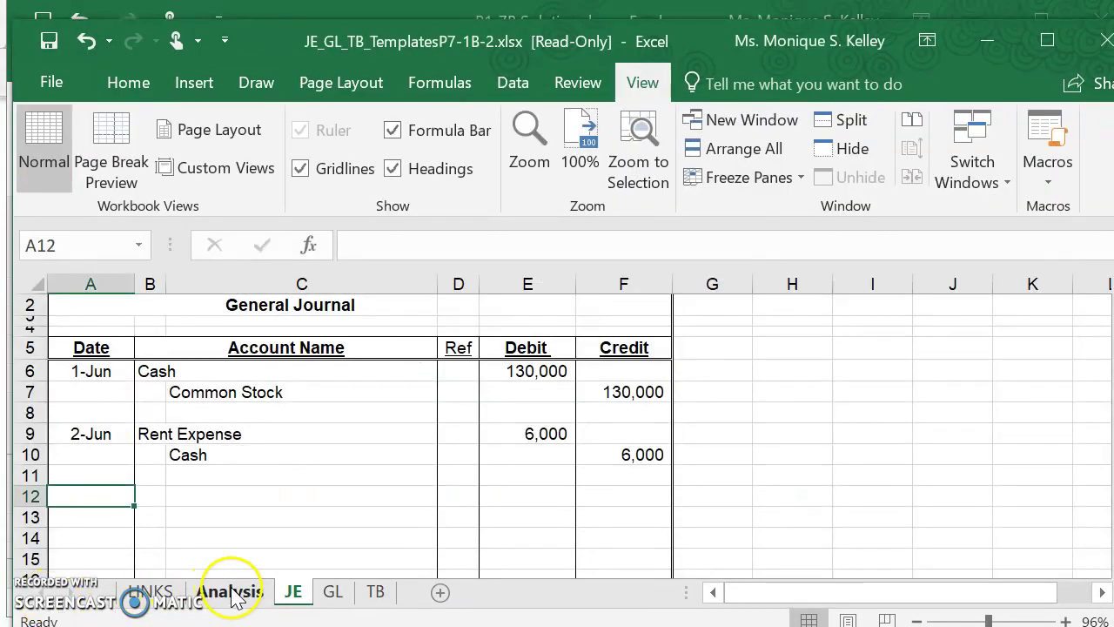
Step: On the Analysis sheet, enter the date 6/4 in A11
{"action": "left_click", "coordinate": [231, 593]}
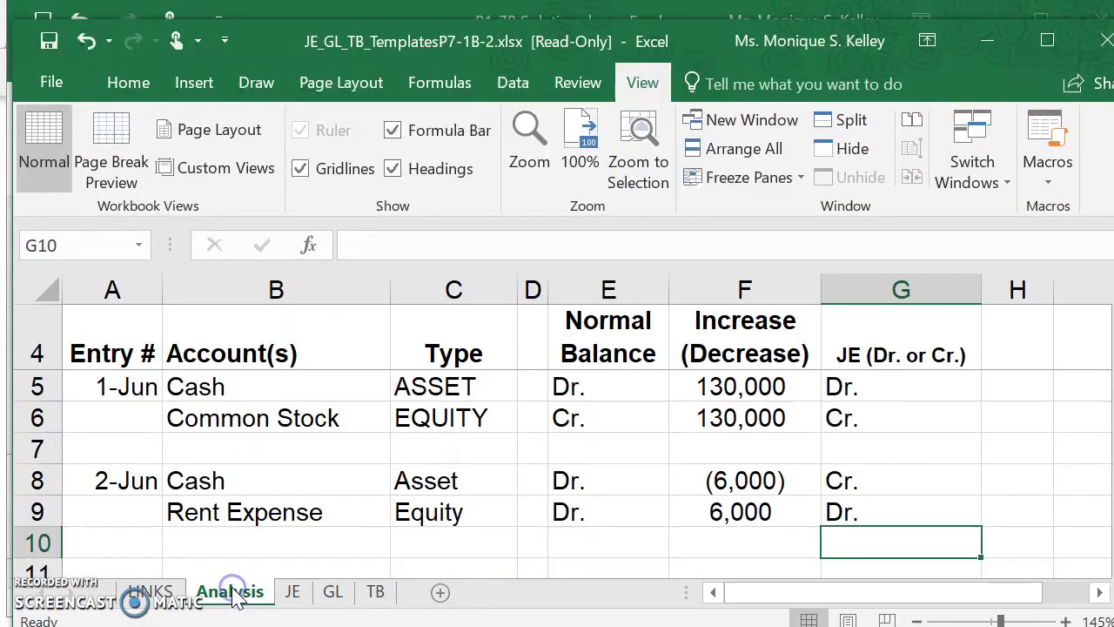
{"action": "right_click", "coordinate": [96, 542]}
{"action": "key", "text": "Escape"}
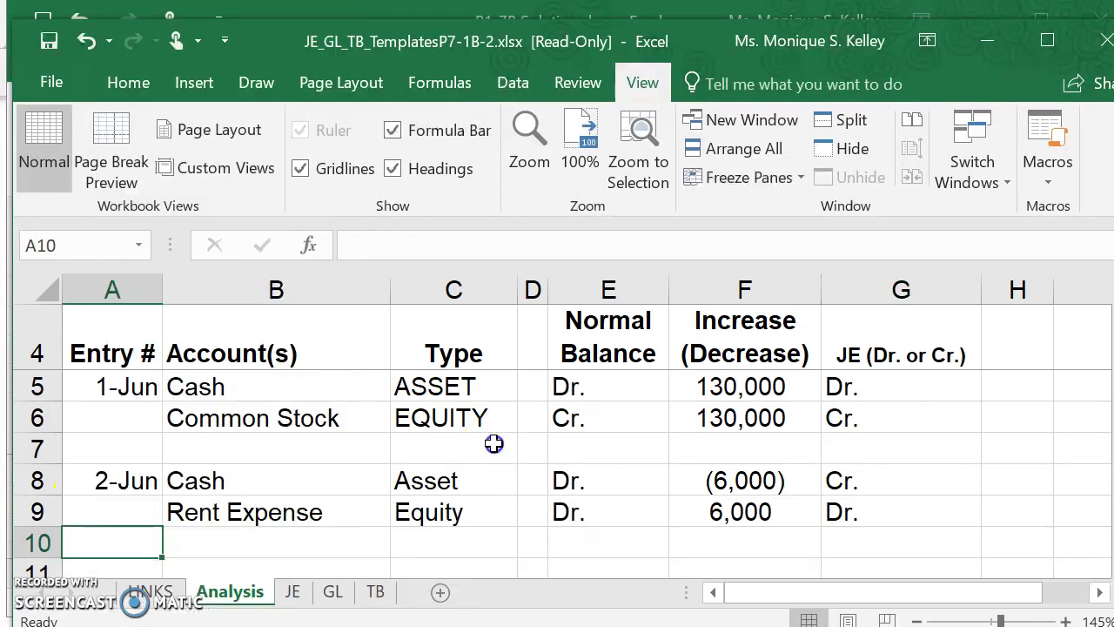
{"action": "key", "text": "Down"}
{"action": "key", "text": "Down"}
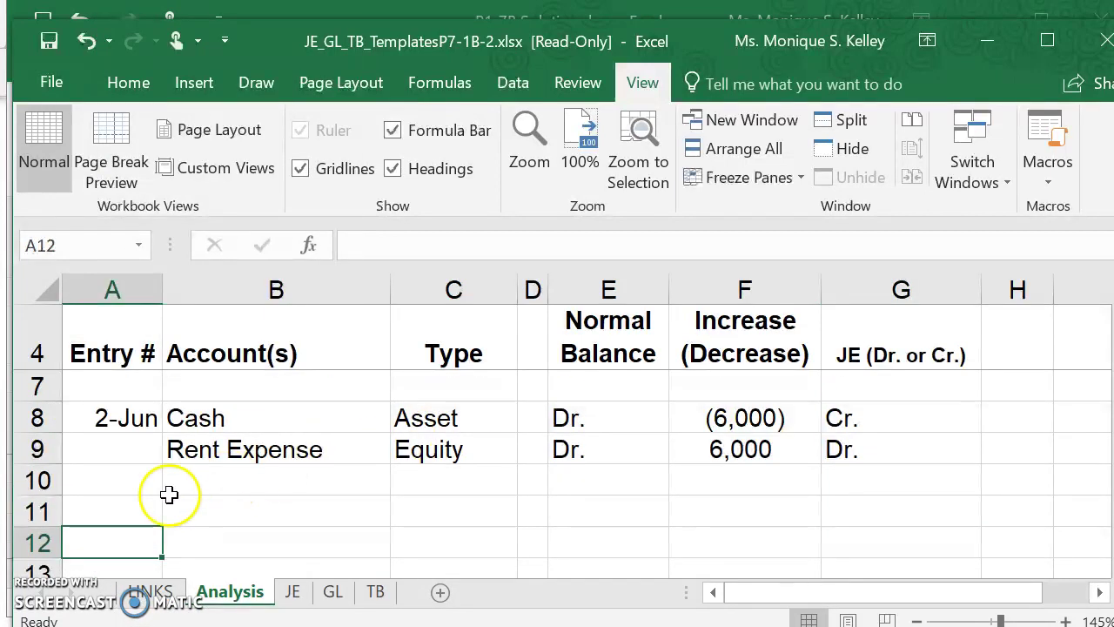
{"action": "left_click", "coordinate": [113, 505]}
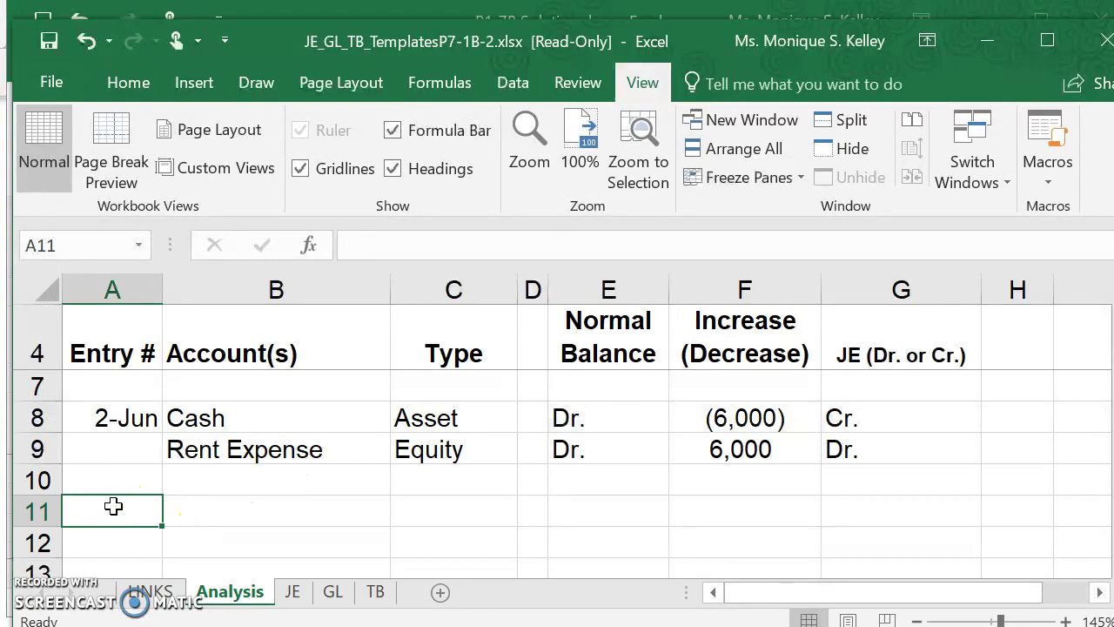
{"action": "type", "text": "6/5"}
{"action": "key", "text": "BackSpace"}
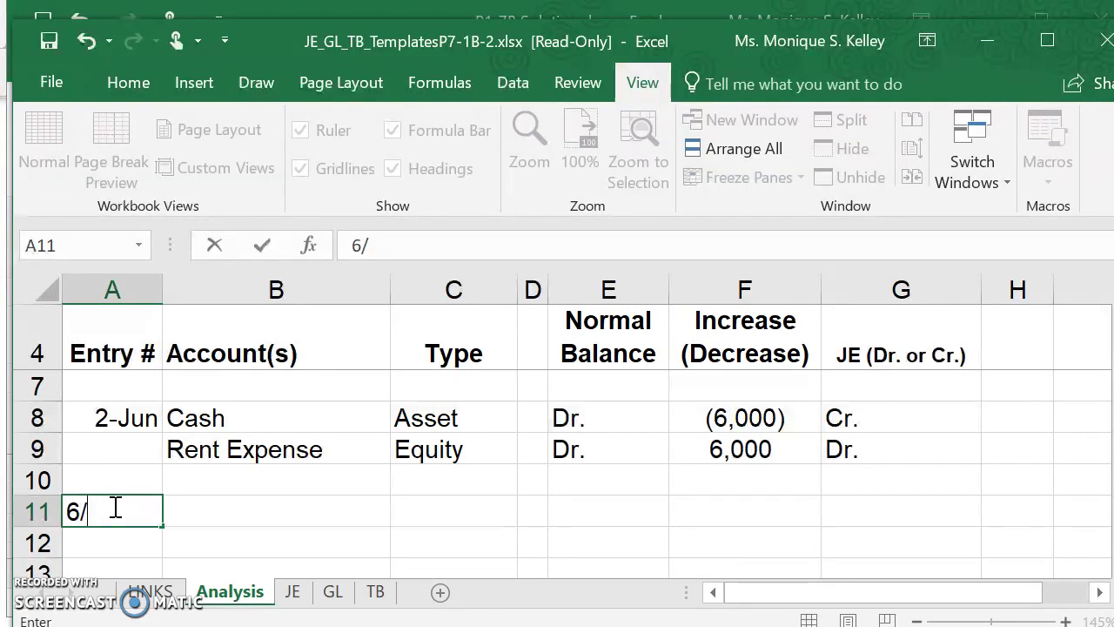
{"action": "type", "text": "4"}
{"action": "left_click", "coordinate": [217, 509]}
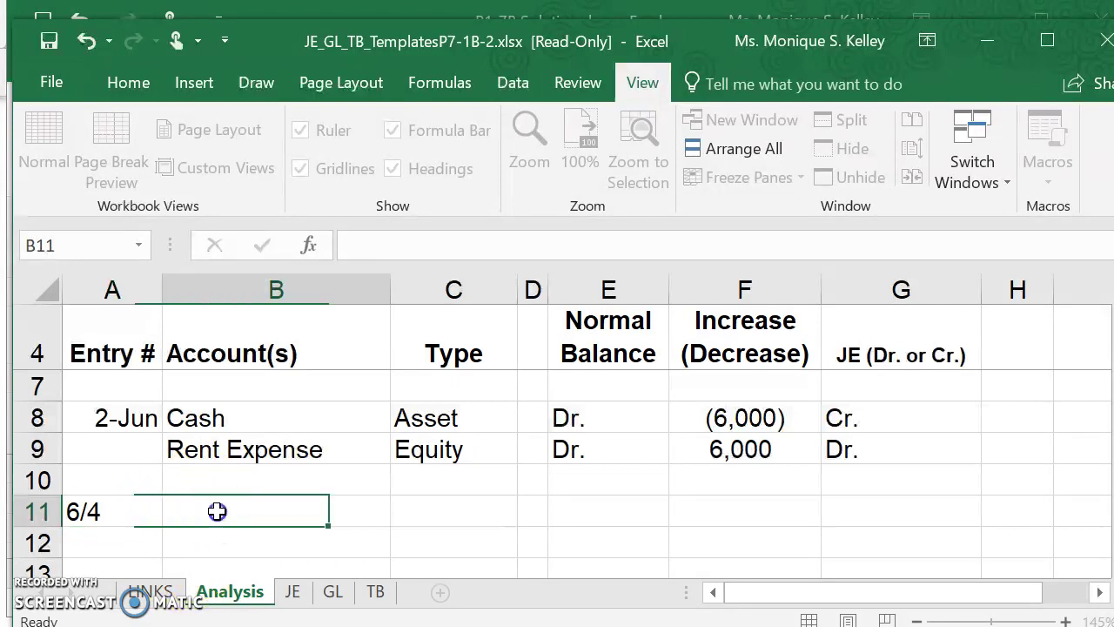
Step: List Equipment in B11 and start typing Accounts Payable in B12
{"action": "type", "text": "Equipmm"}
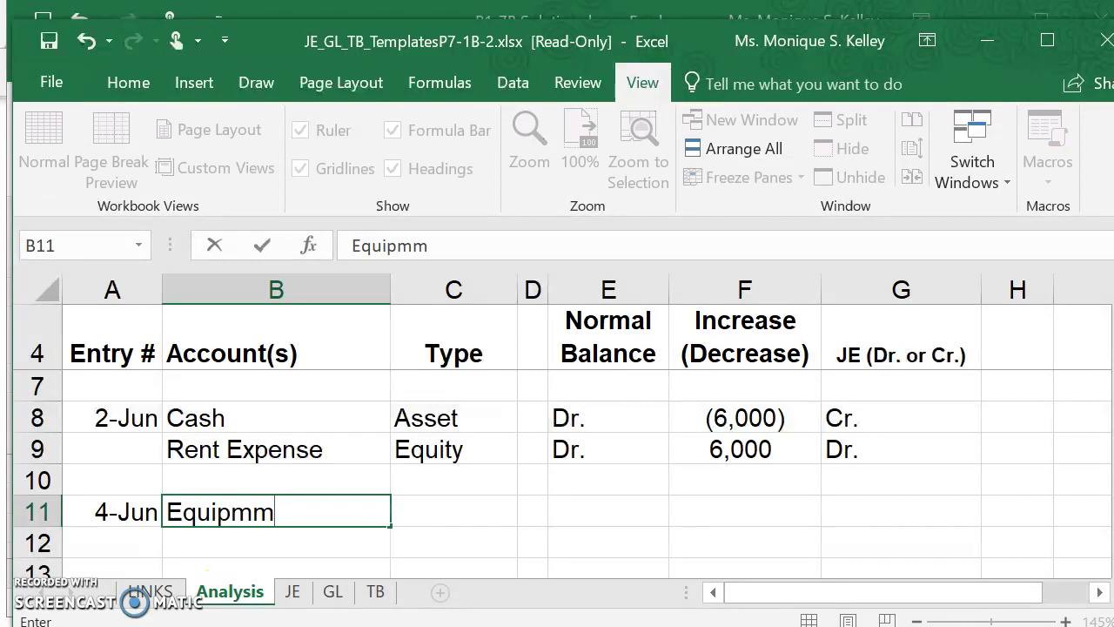
{"action": "key", "text": "BackSpace"}
{"action": "type", "text": "e"}
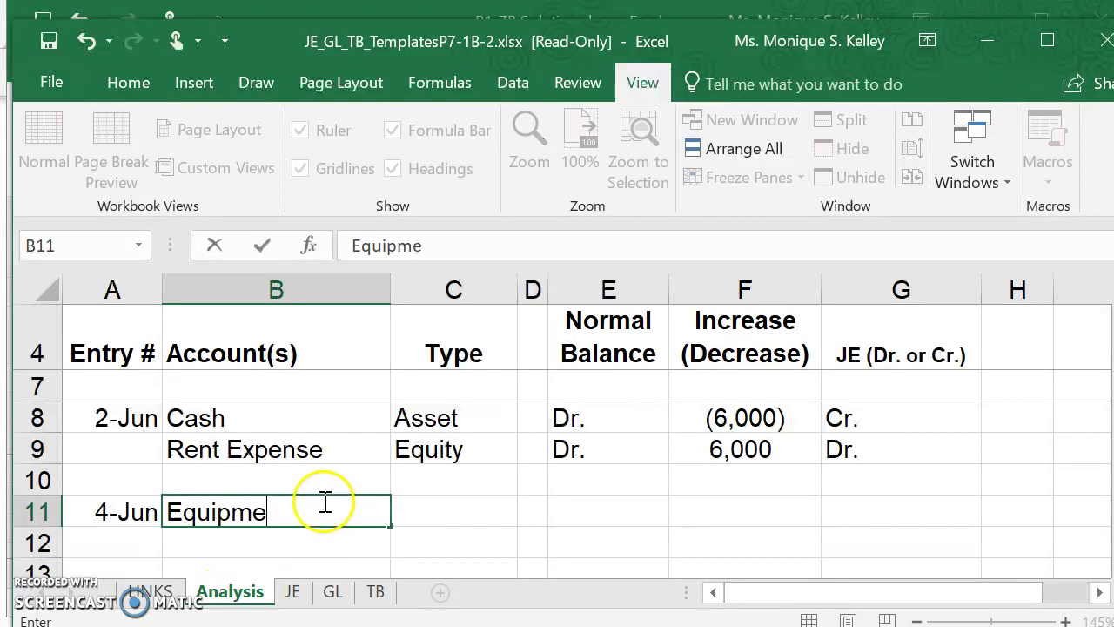
{"action": "type", "text": "nt"}
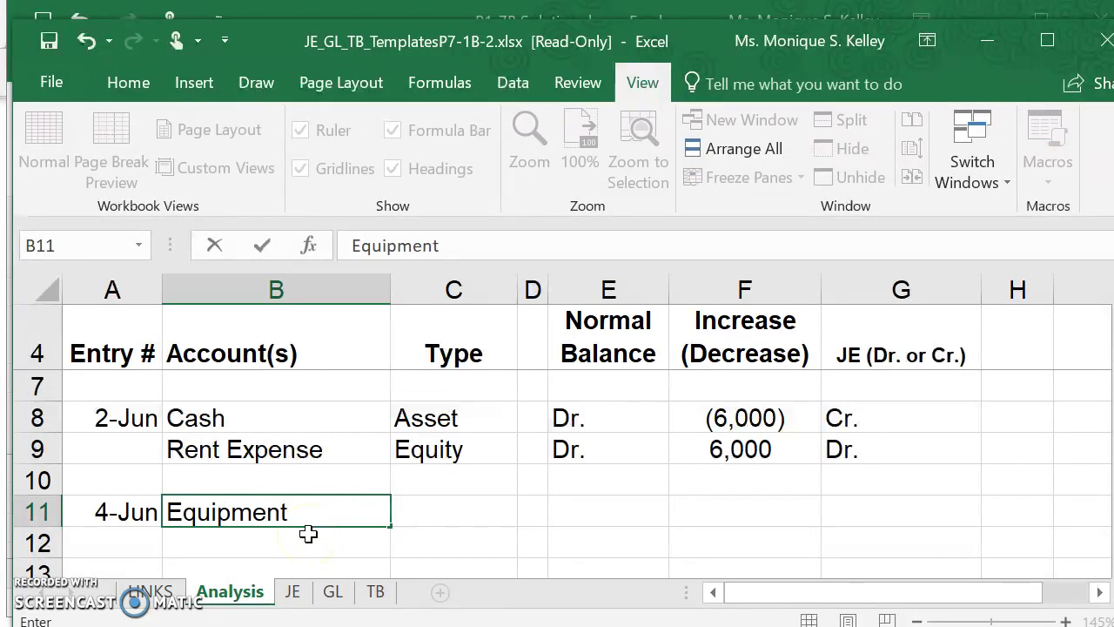
{"action": "key", "text": "Return"}
{"action": "type", "text": "Accou"}
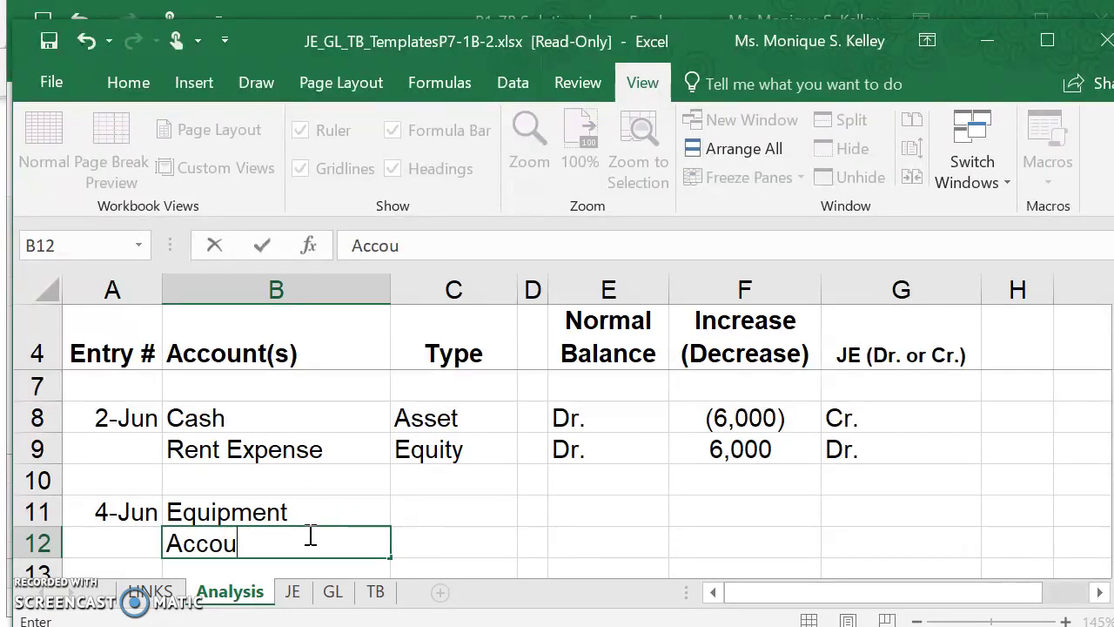
{"action": "type", "text": "nts P"}
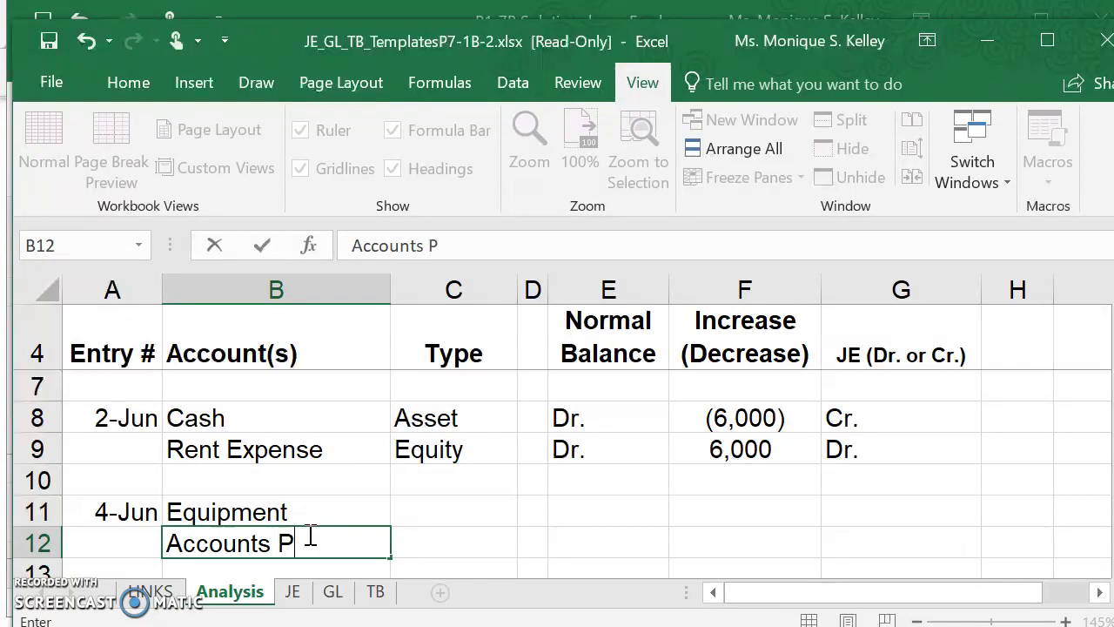
{"action": "type", "text": "ayalbe"}
{"action": "key", "text": "BackSpace"}
{"action": "key", "text": "BackSpace"}
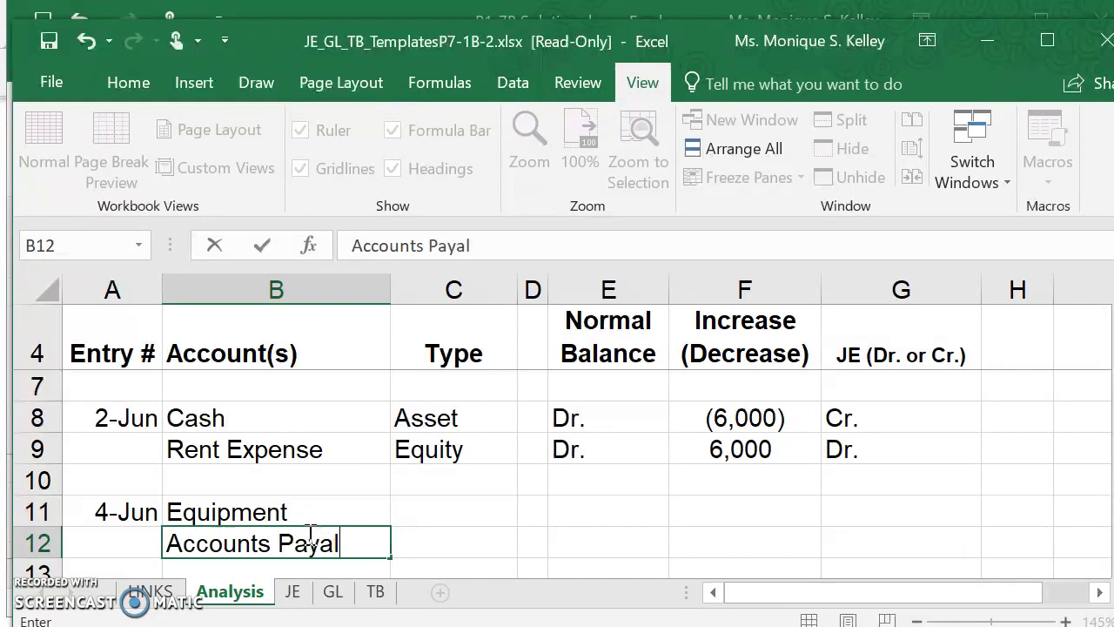
{"action": "key", "text": "BackSpace"}
Step: Finish Accounts Payable and set the types: Equipment as Asset, Accounts Payable as Liabilities
{"action": "type", "text": "ble"}
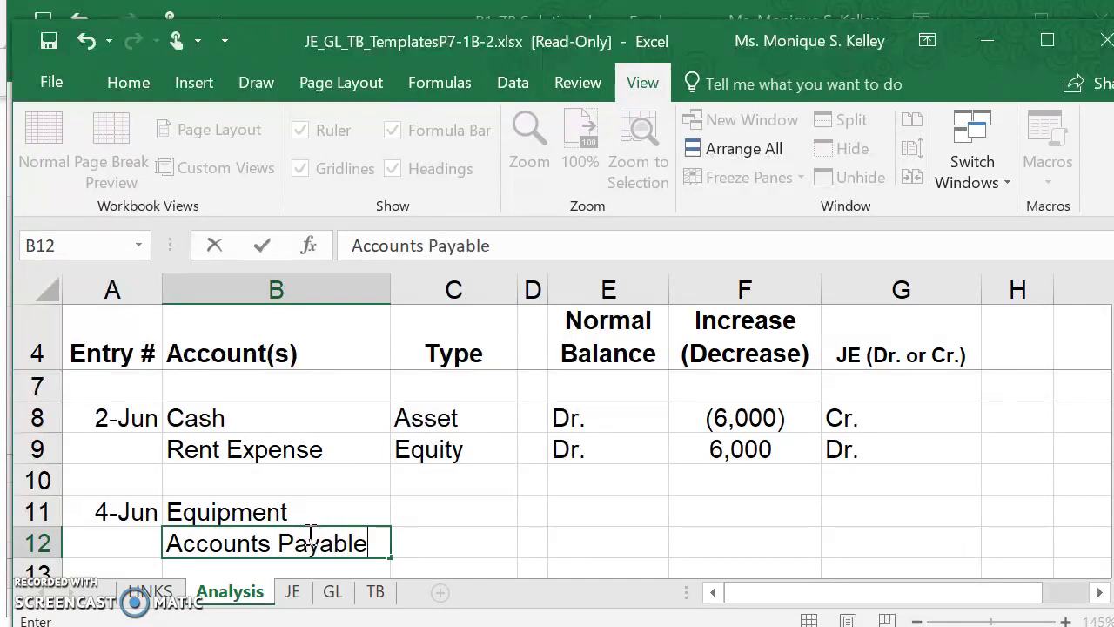
{"action": "left_click", "coordinate": [446, 515]}
{"action": "type", "text": "A"}
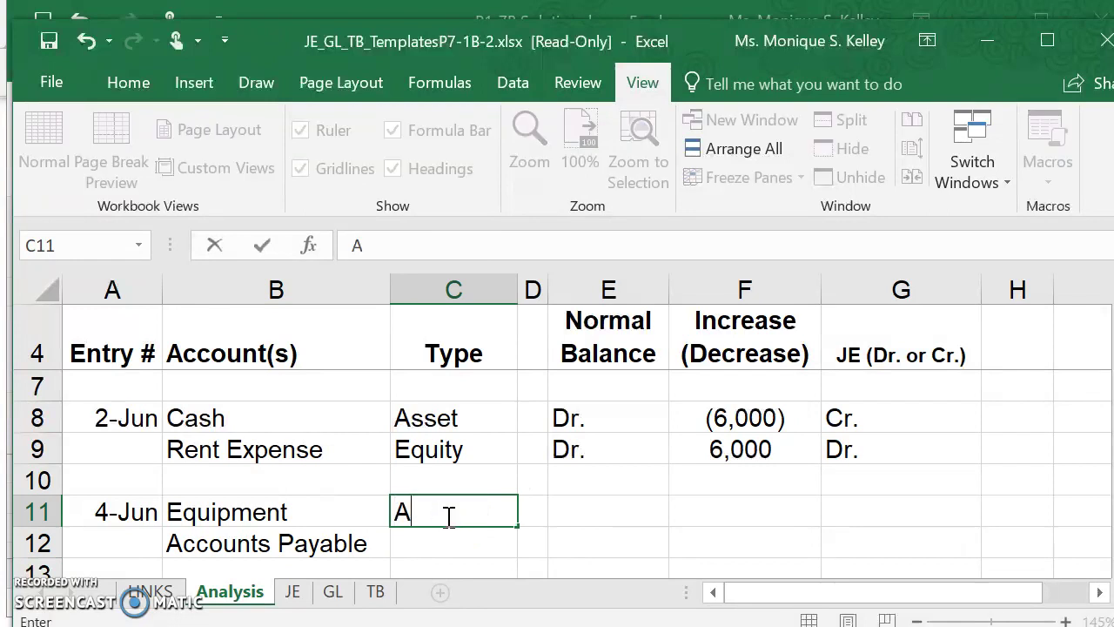
{"action": "type", "text": "sset"}
{"action": "key", "text": "Return"}
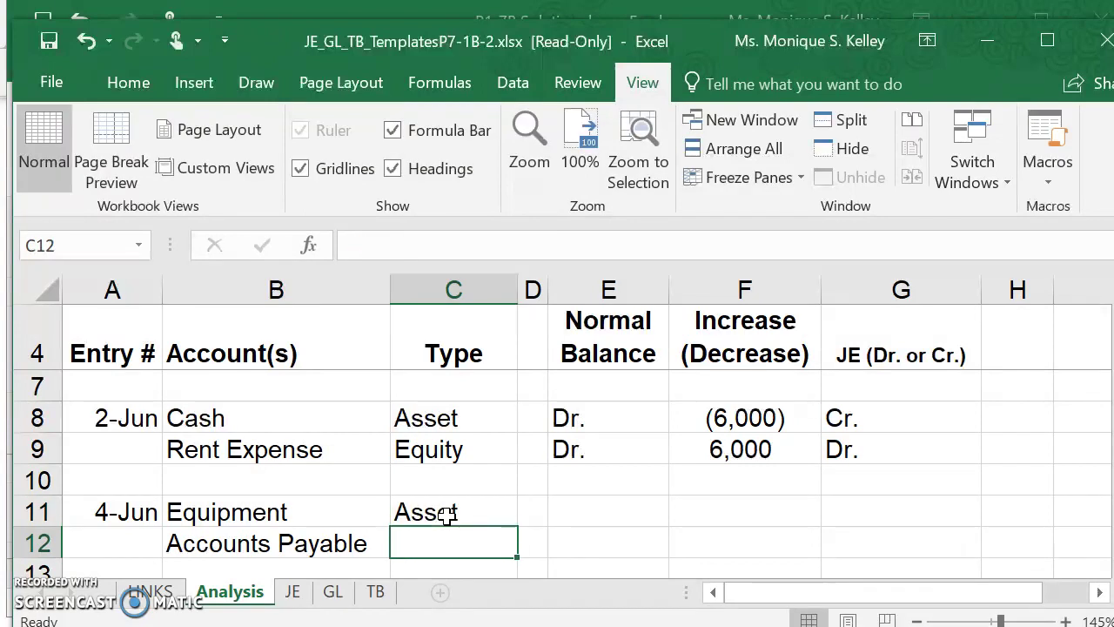
{"action": "type", "text": "Liab"}
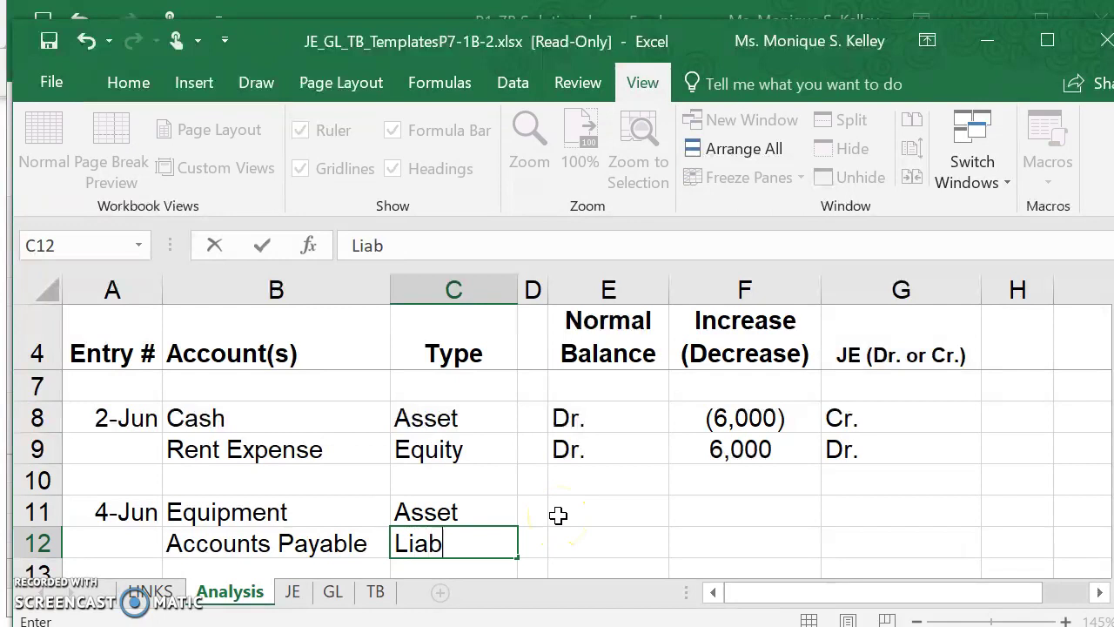
{"action": "type", "text": "ilitie"}
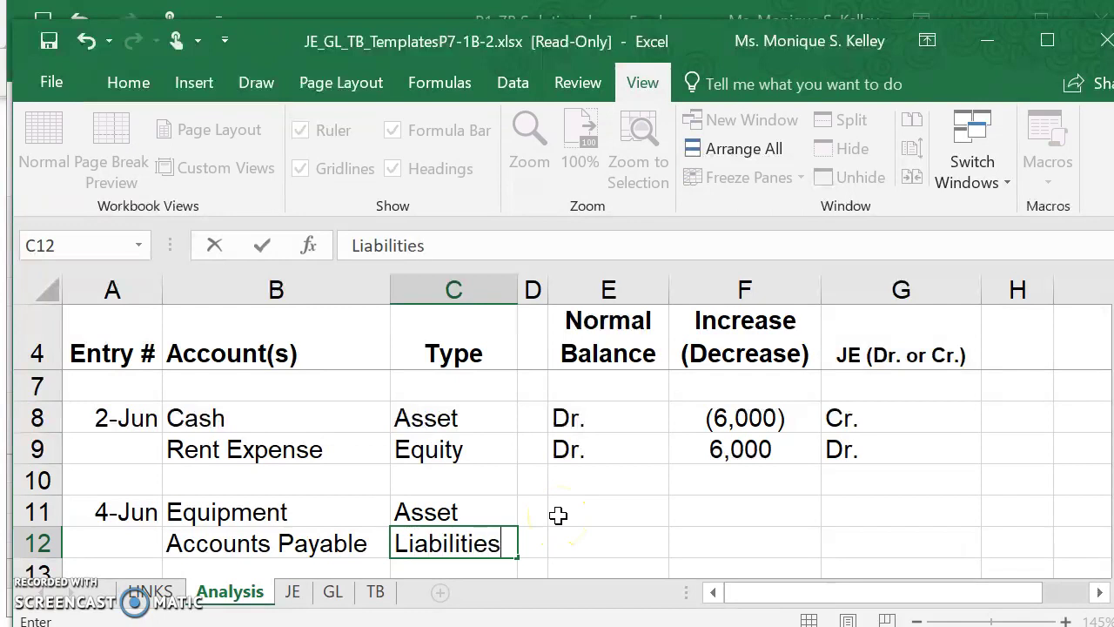
{"action": "type", "text": "s"}
{"action": "key", "text": "Return"}
Step: Set normal balances: Dr. for Equipment and Cr. for Accounts Payable
{"action": "key", "text": "Up"}
{"action": "key", "text": "Up"}
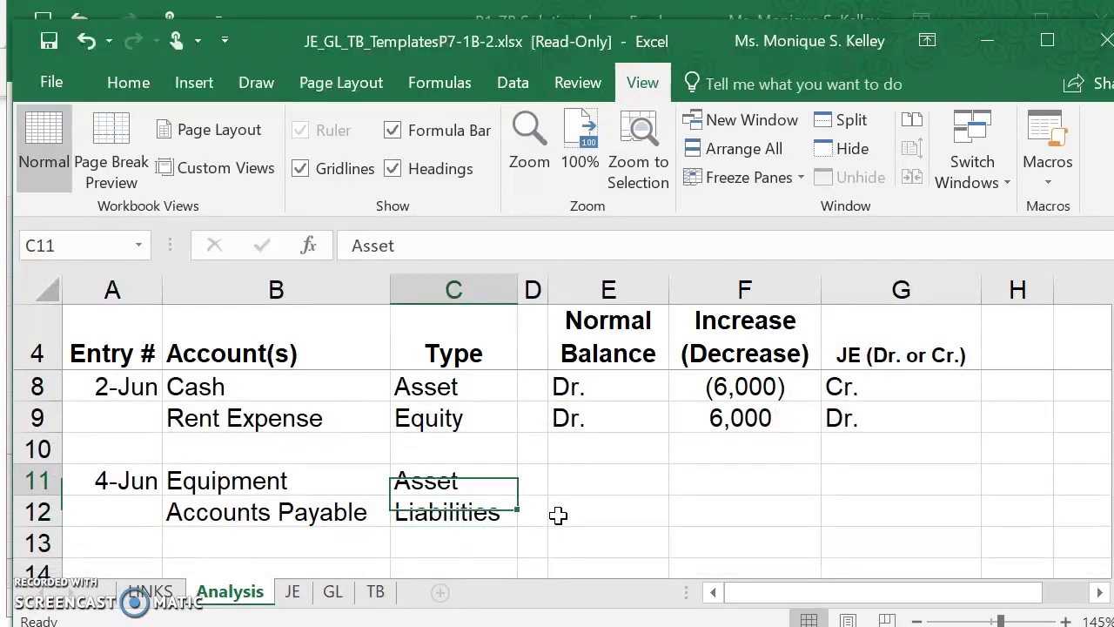
{"action": "key", "text": "Right"}
{"action": "key", "text": "Right"}
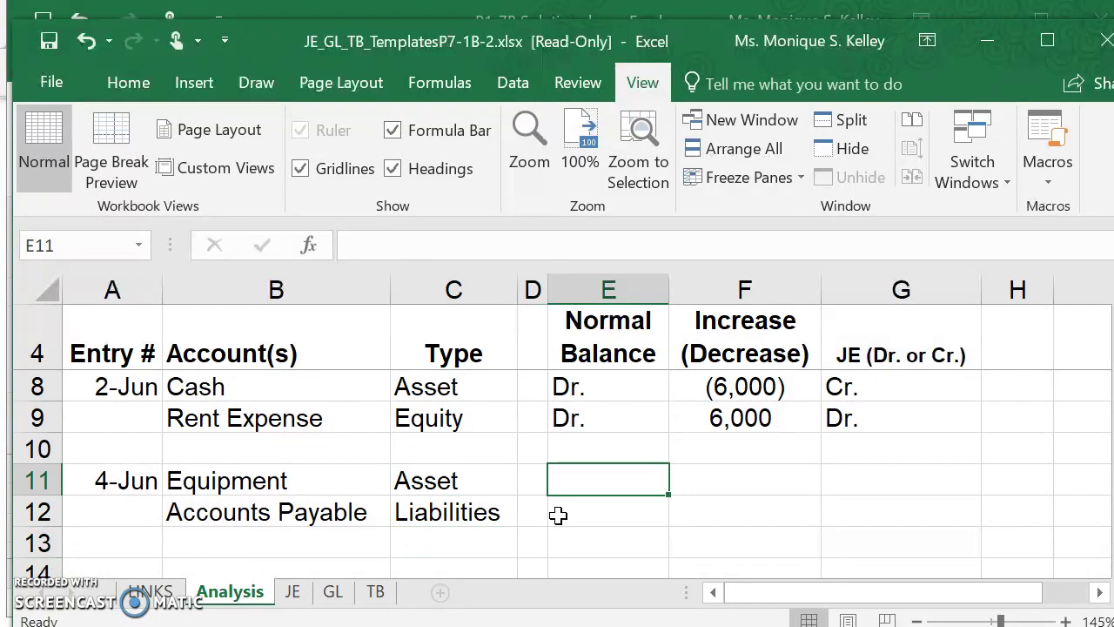
{"action": "type", "text": "Dr."}
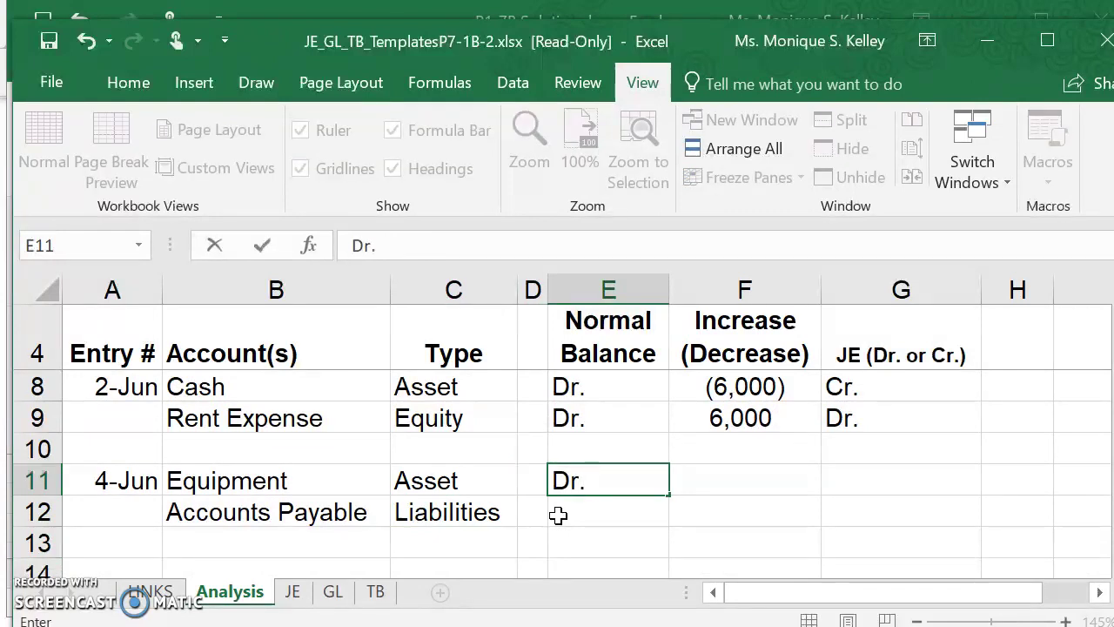
{"action": "key", "text": "Return"}
{"action": "type", "text": "Dr.\\"}
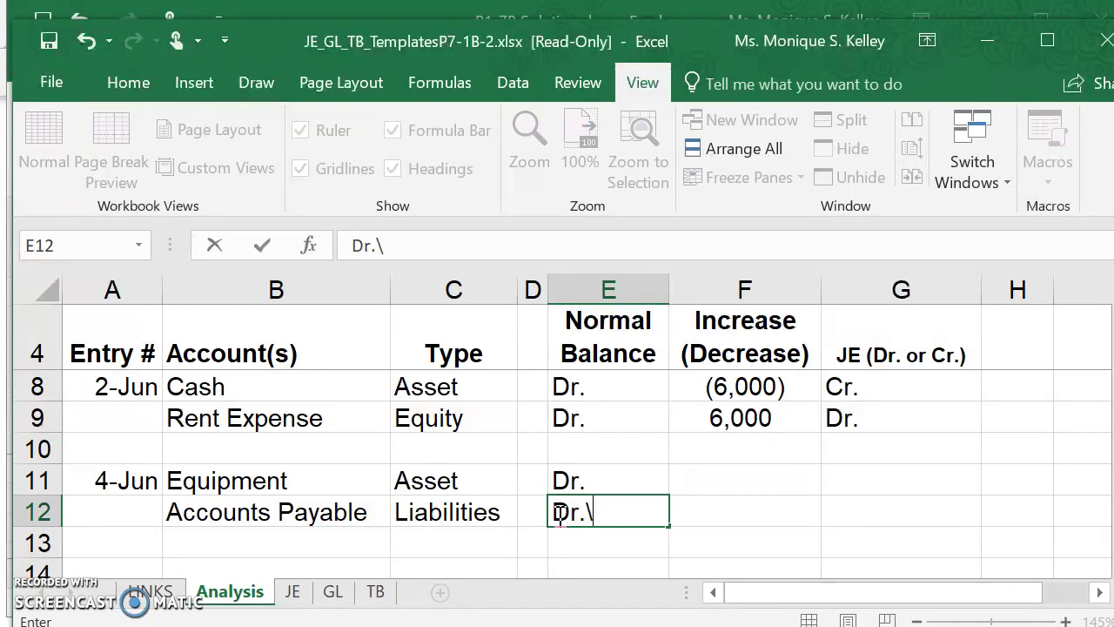
{"action": "key", "text": "BackSpace"}
{"action": "key", "text": "BackSpace"}
{"action": "key", "text": "BackSpace"}
{"action": "key", "text": "BackSpace"}
{"action": "type", "text": "Cr."}
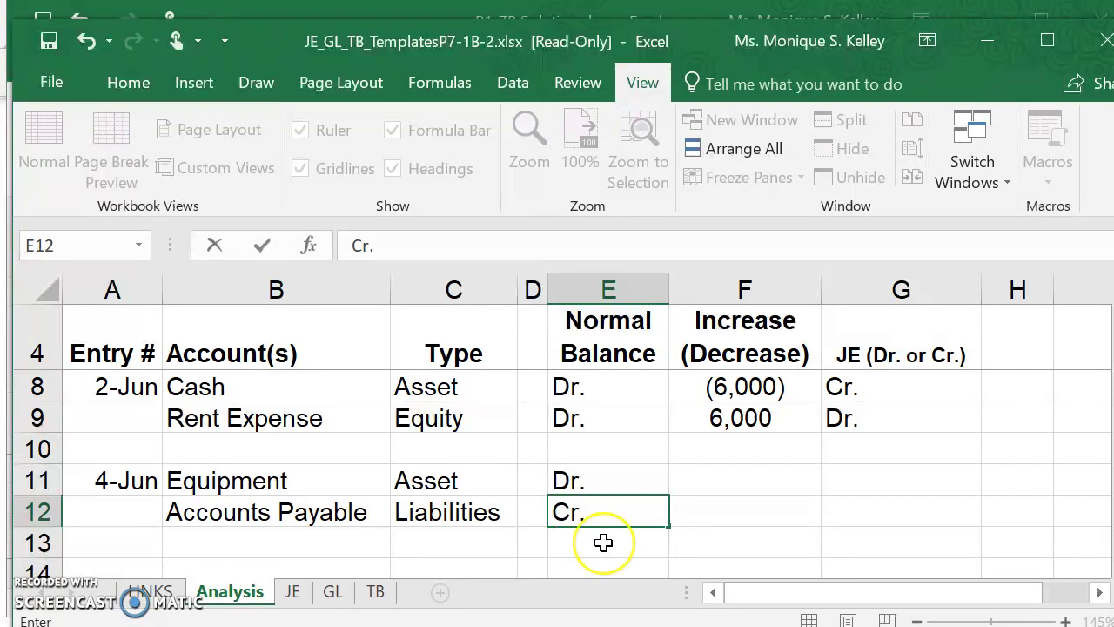
{"action": "left_click", "coordinate": [604, 542]}
Step: Enter 2,400 as the increase for both Equipment and Accounts Payable
{"action": "left_click", "coordinate": [718, 484]}
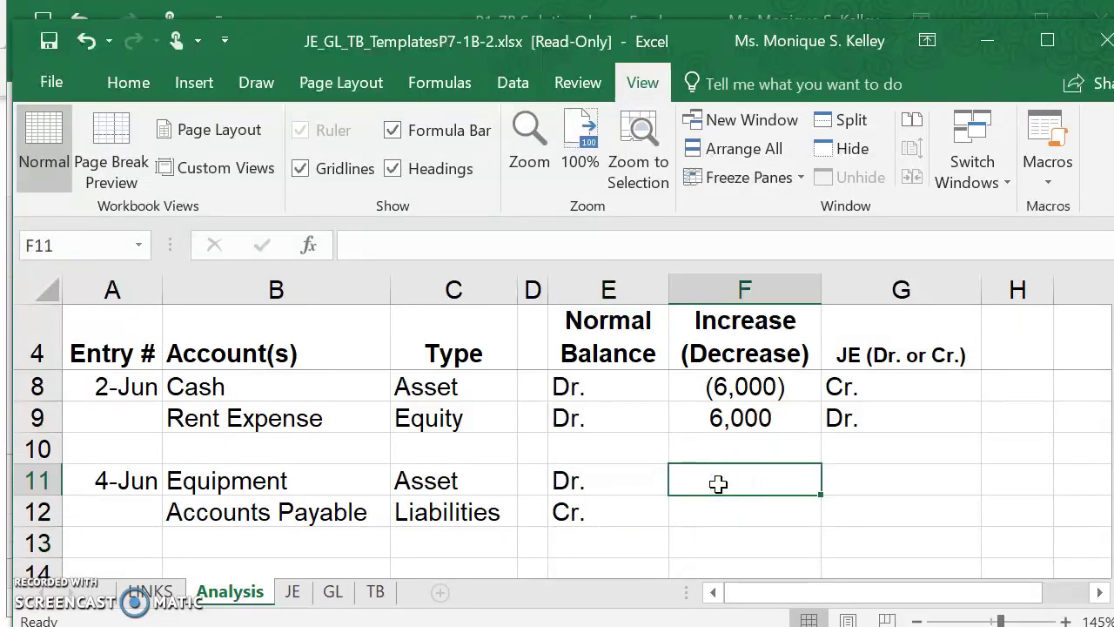
{"action": "type", "text": "24000"}
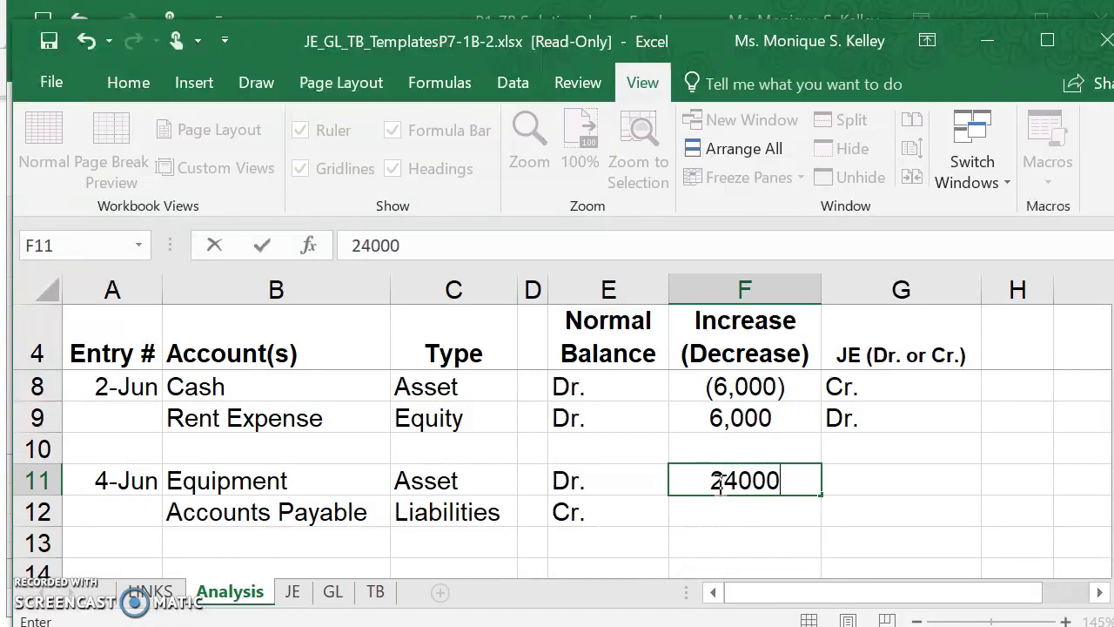
{"action": "key", "text": "BackSpace"}
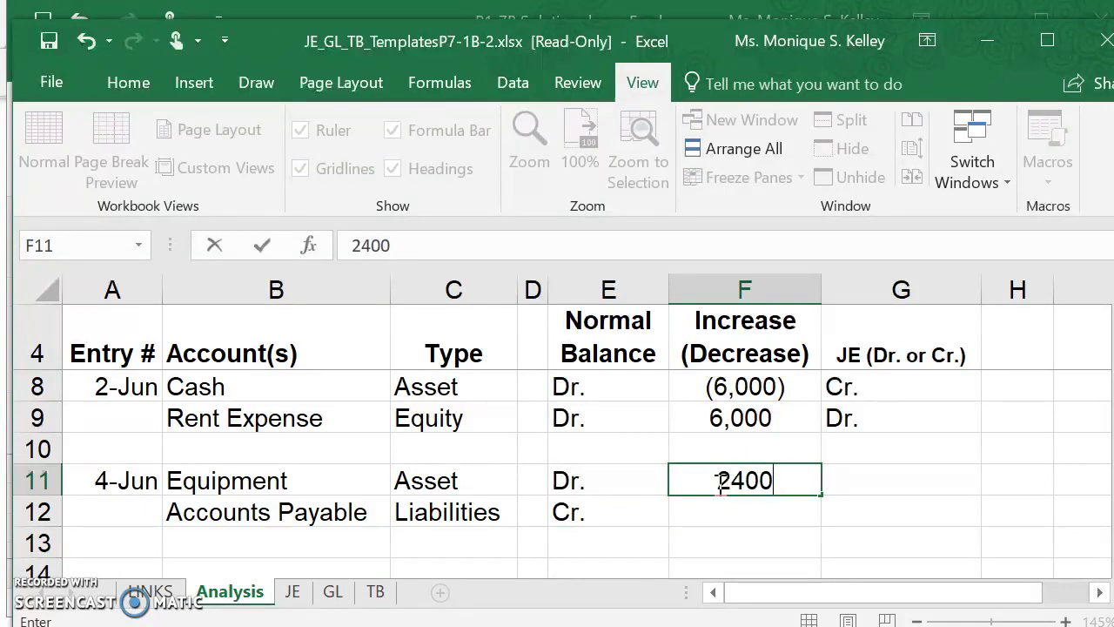
{"action": "left_click", "coordinate": [763, 518]}
{"action": "type", "text": "2"}
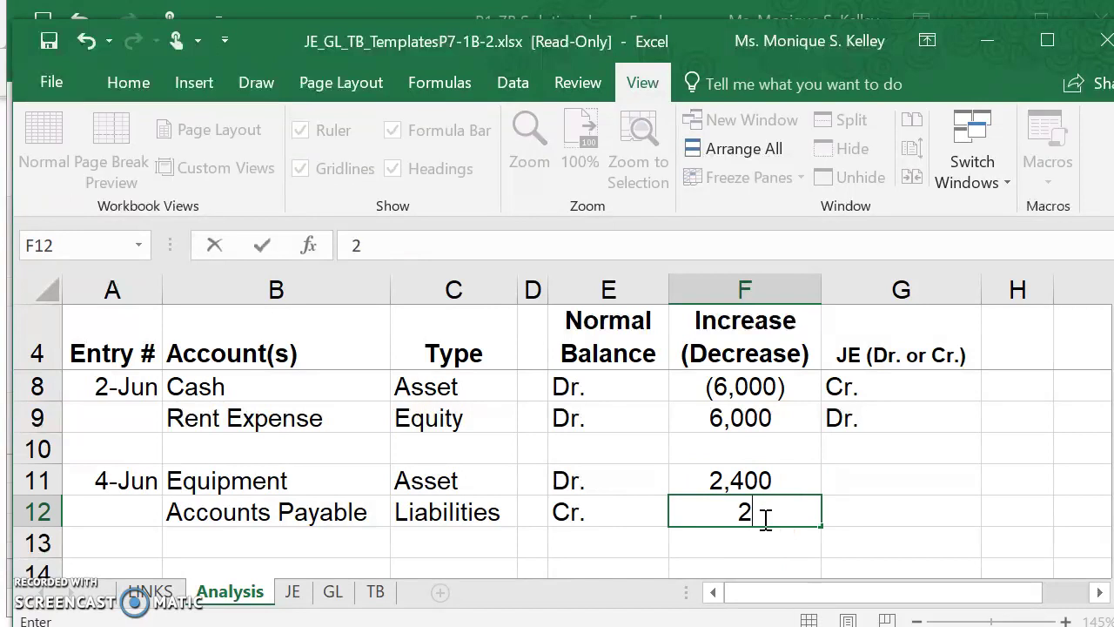
{"action": "type", "text": "400"}
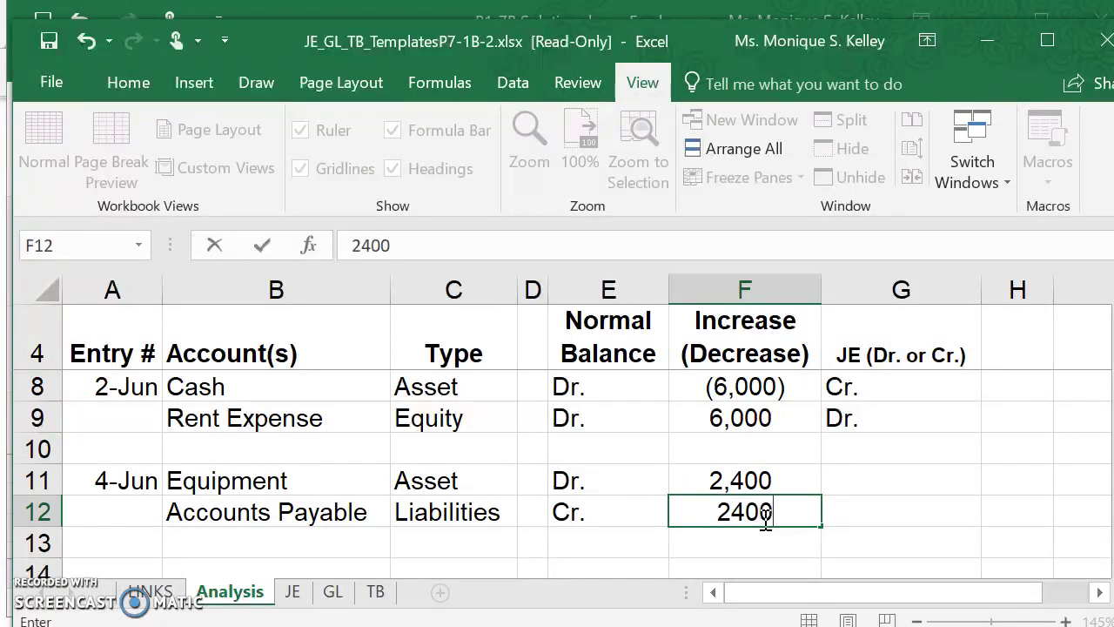
{"action": "key", "text": "Return"}
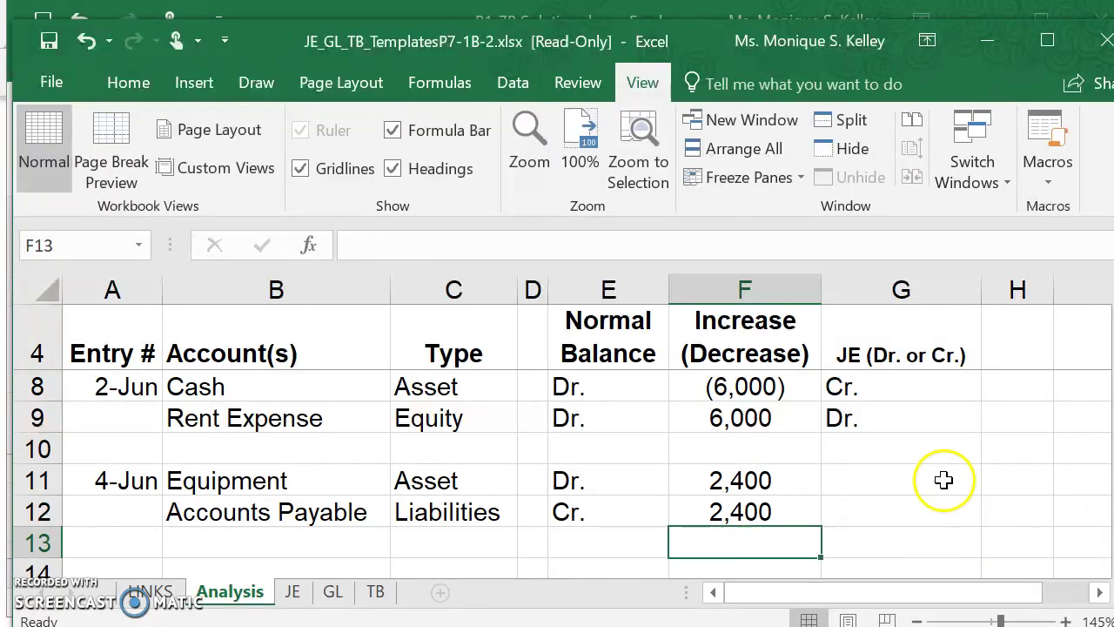
Step: Mark the journal sides: Dr. for Equipment and Cr. for Accounts Payable
{"action": "left_click", "coordinate": [899, 482]}
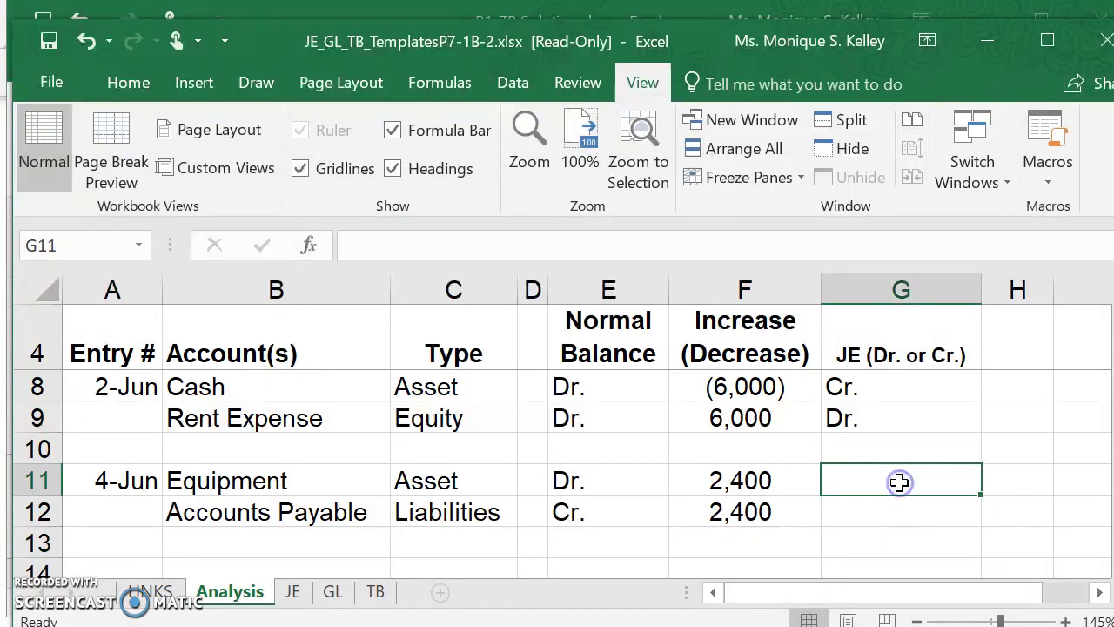
{"action": "type", "text": "Dr."}
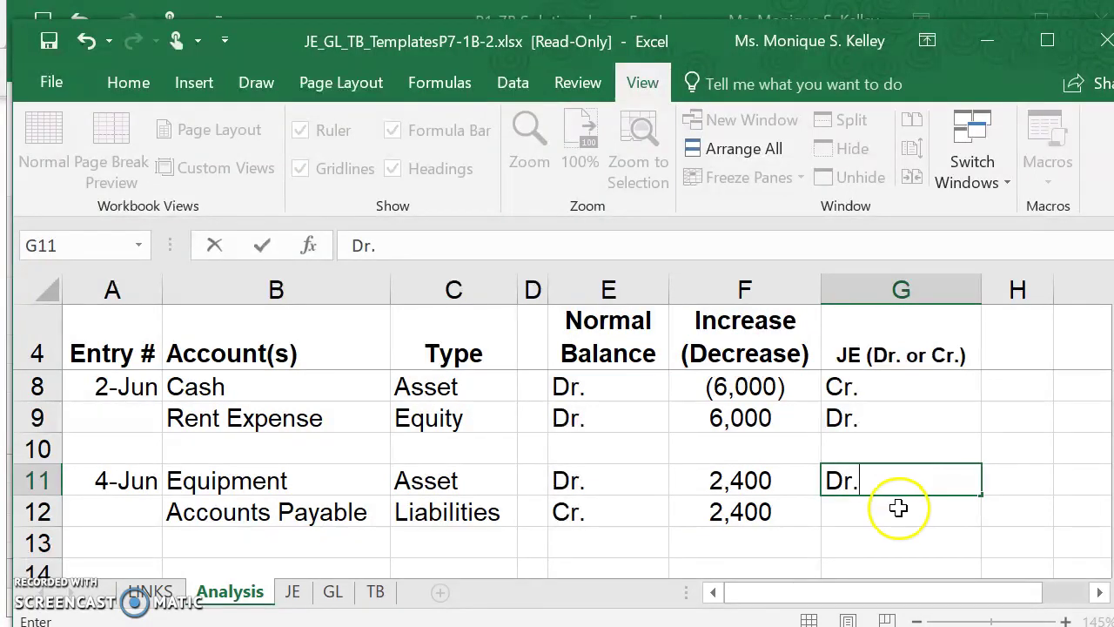
{"action": "left_click", "coordinate": [899, 507]}
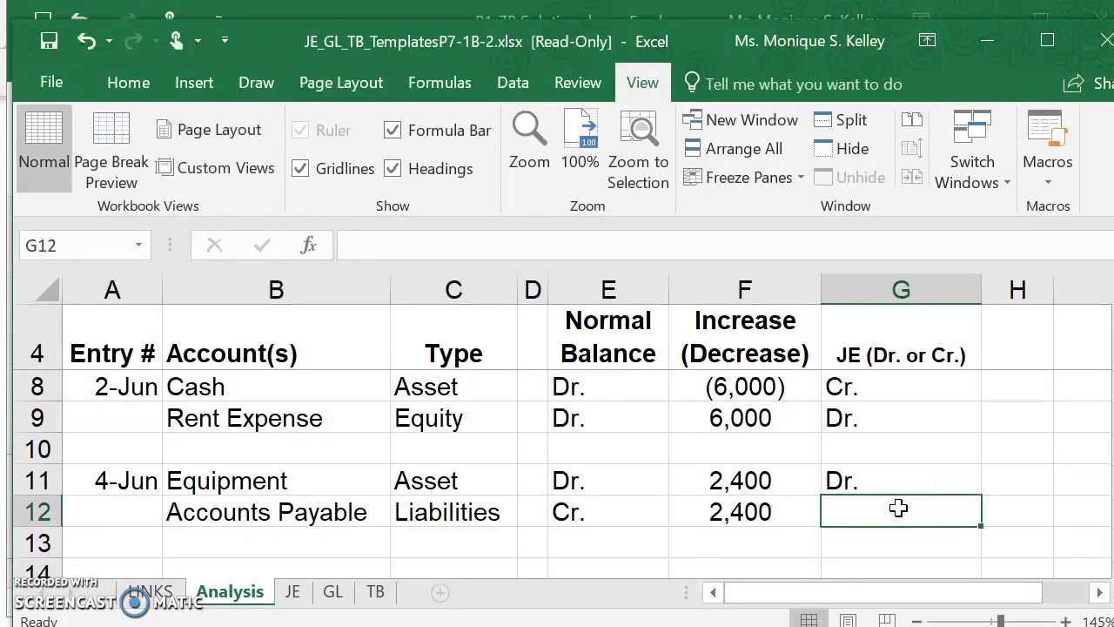
{"action": "type", "text": "C"}
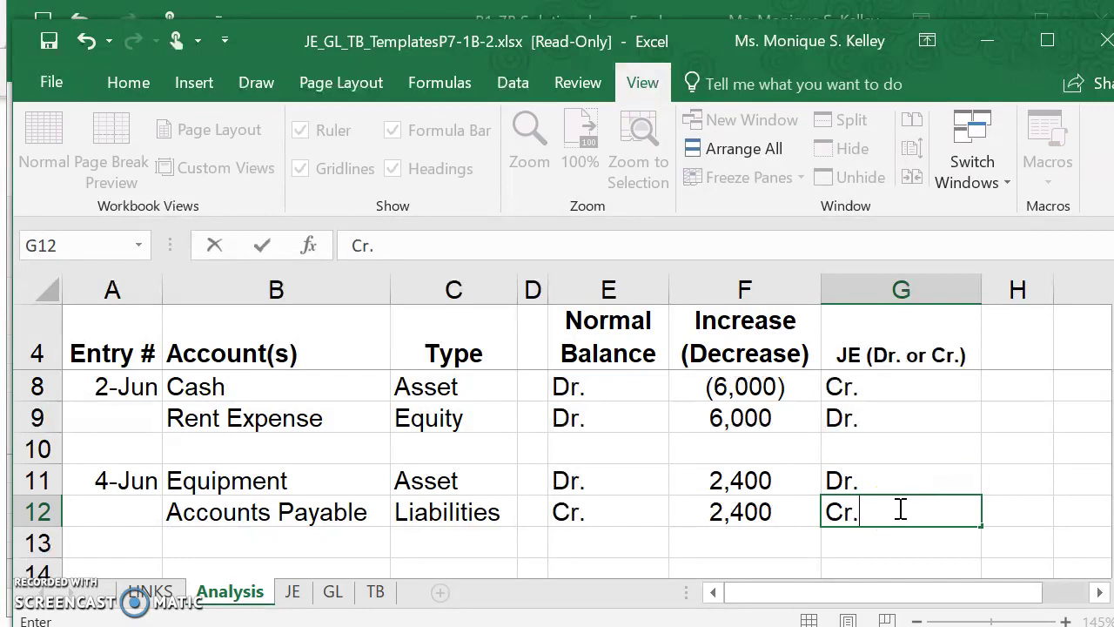
{"action": "type", "text": "r."}
{"action": "key", "text": "Return"}
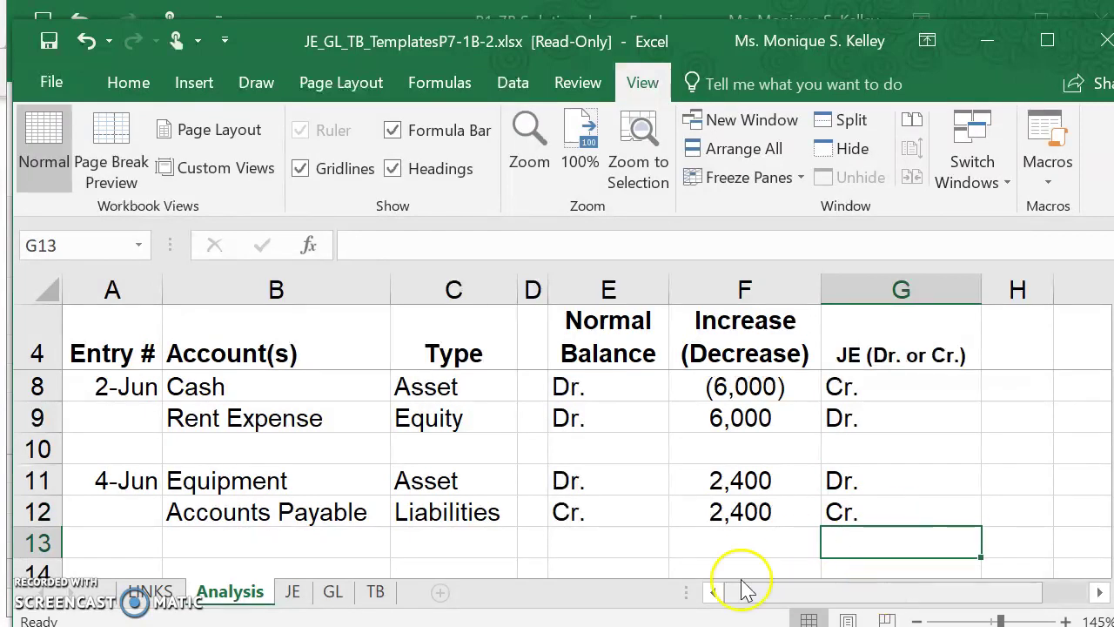
Step: On the JE sheet, date the entry 4-Jun with Equipment and indented Accounts Payable accounts
{"action": "left_click", "coordinate": [293, 595]}
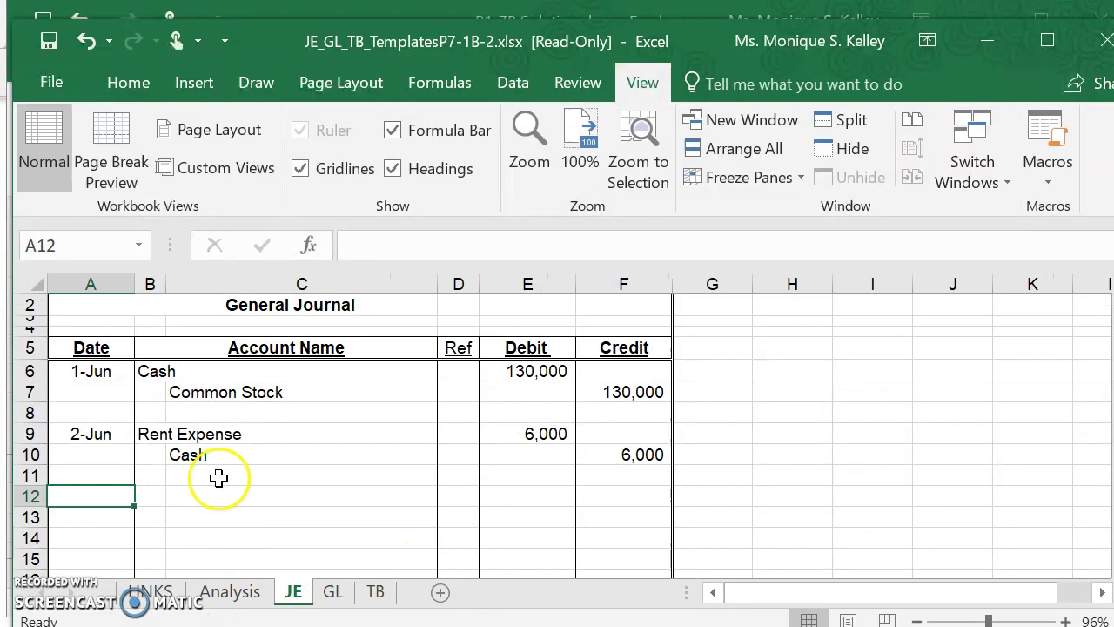
{"action": "type", "text": "64"}
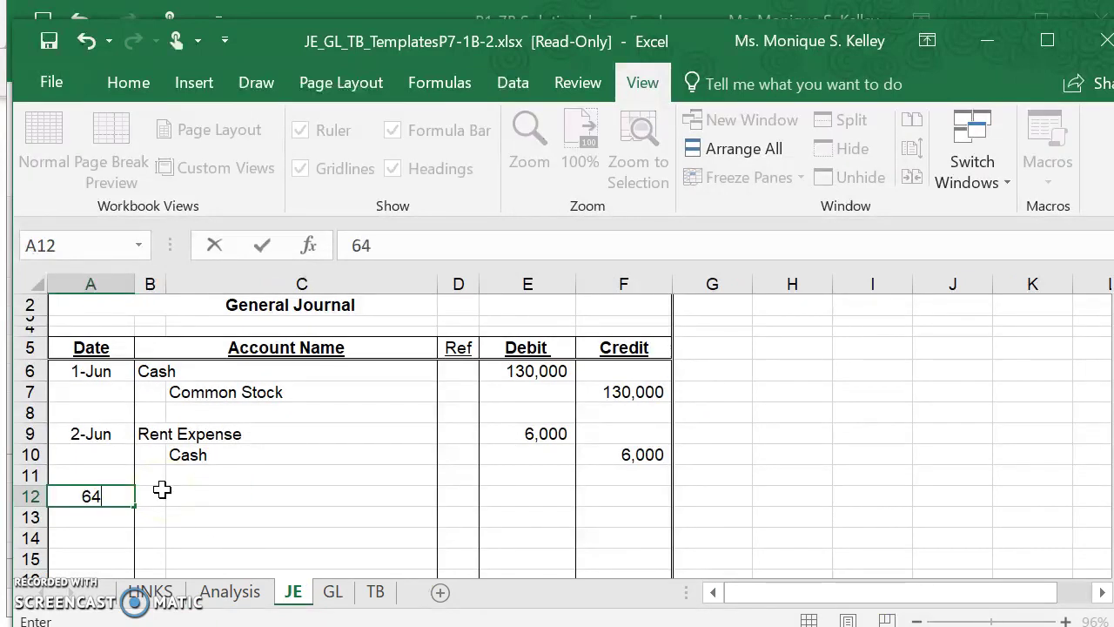
{"action": "type", "text": "4"}
{"action": "key", "text": "Return"}
{"action": "left_click", "coordinate": [154, 509]}
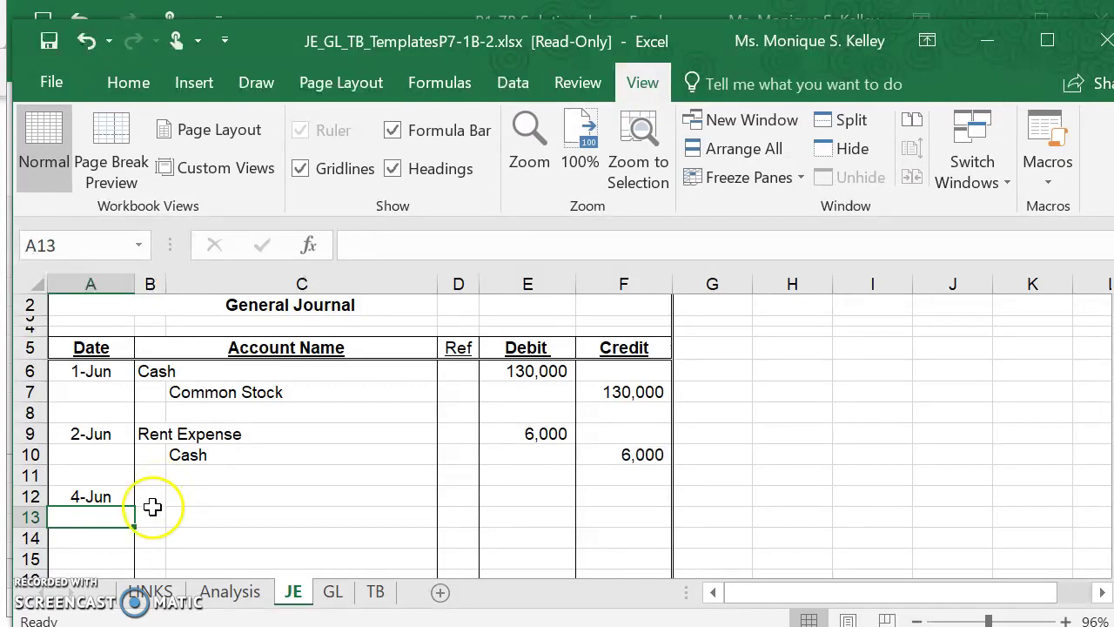
{"action": "left_click", "coordinate": [153, 504]}
{"action": "type", "text": "E"}
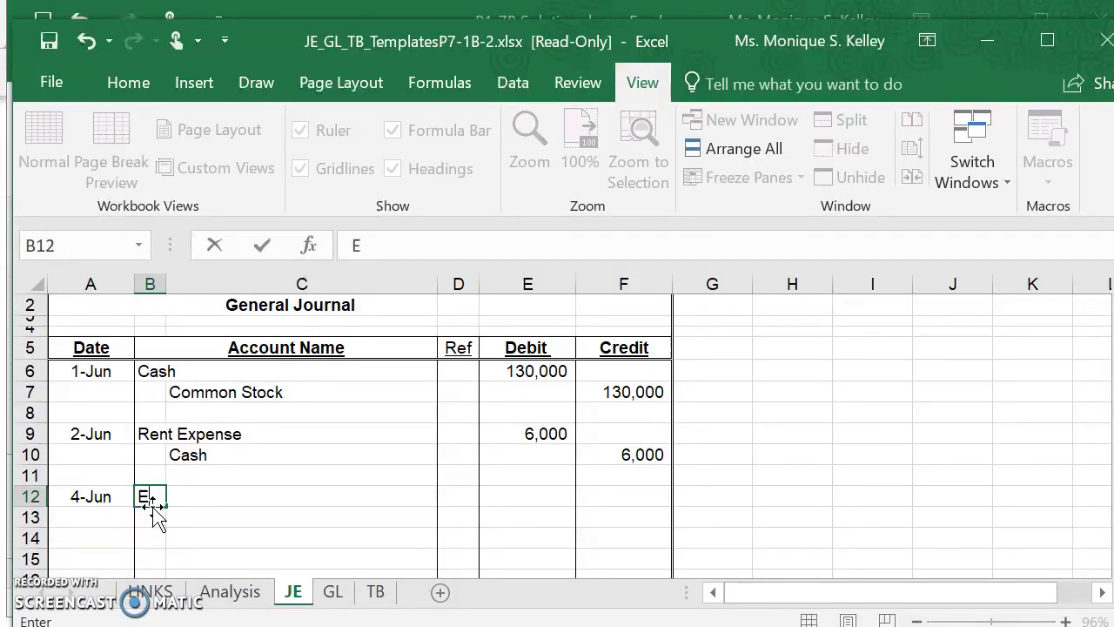
{"action": "type", "text": "quipment"}
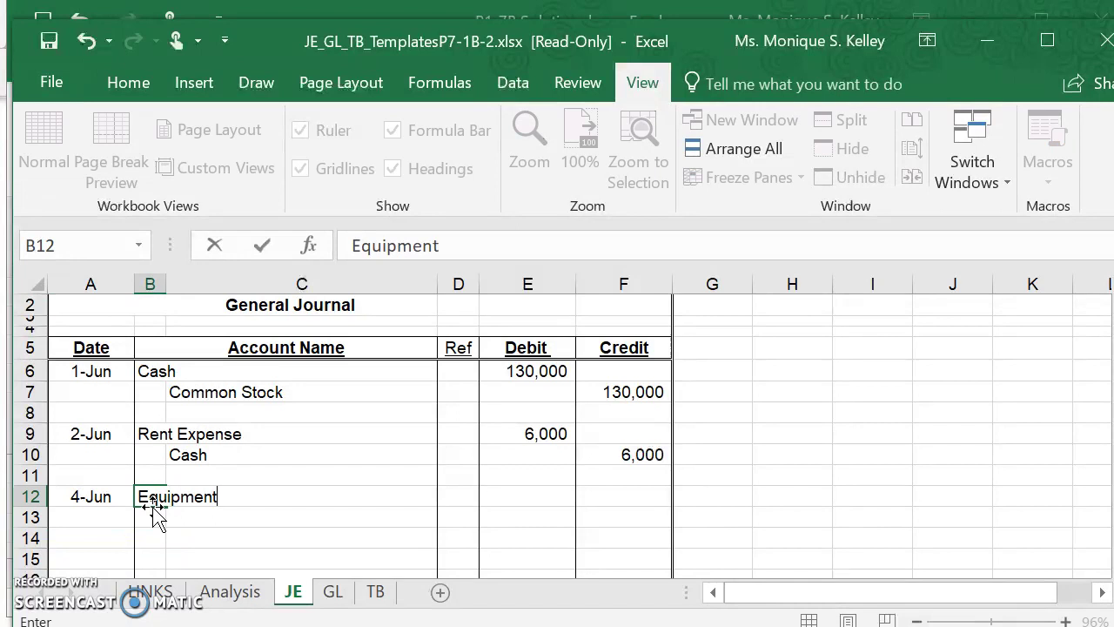
{"action": "key", "text": "Return"}
{"action": "key", "text": "Tab"}
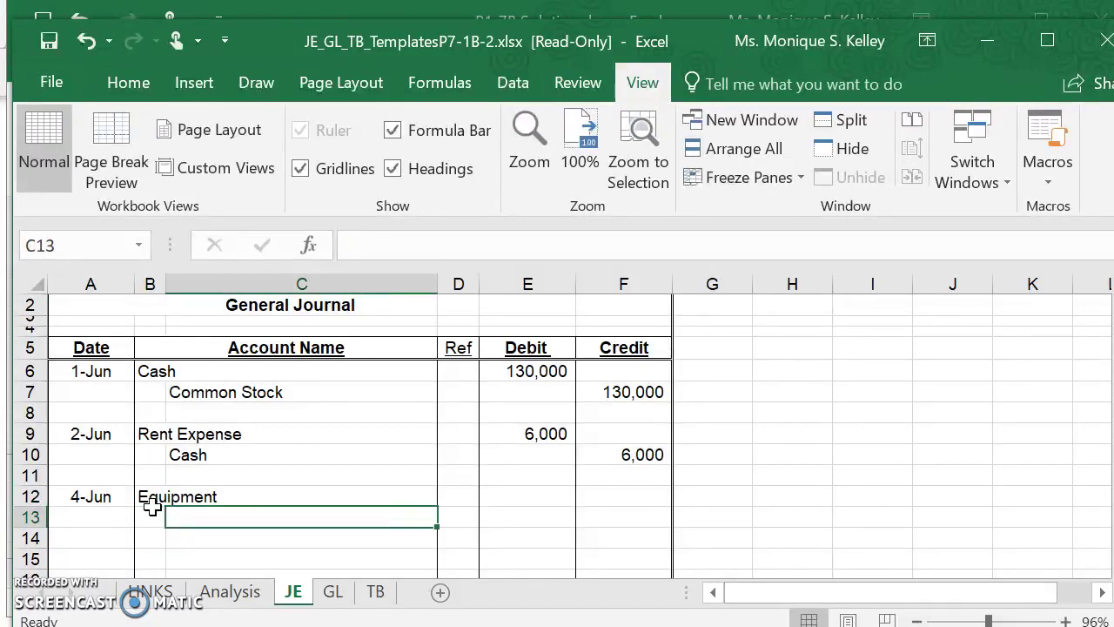
{"action": "type", "text": "Acc"}
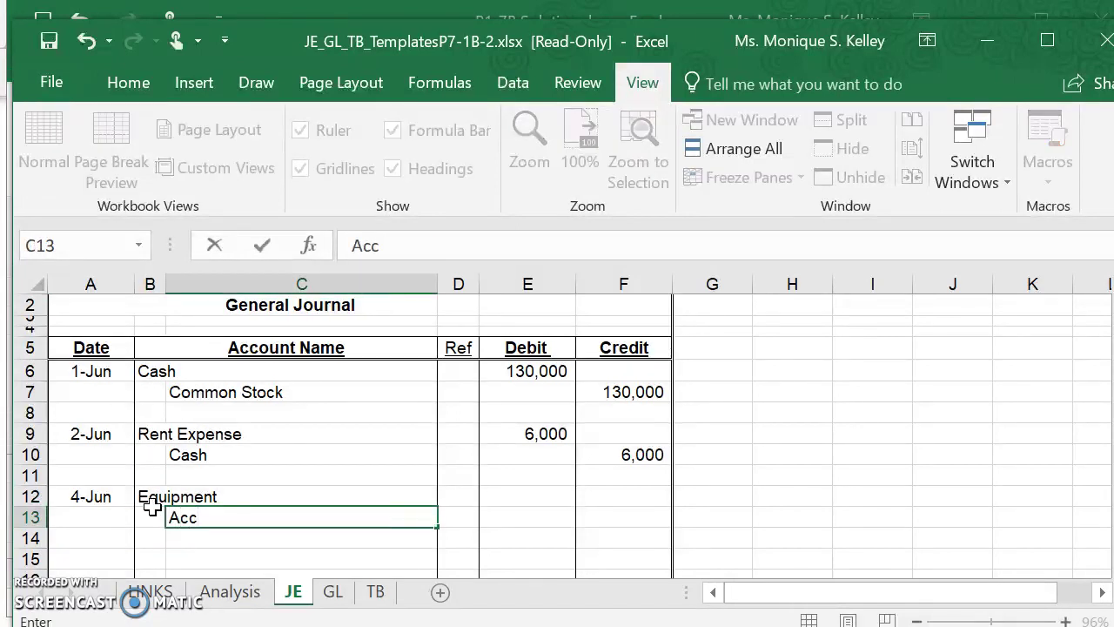
{"action": "type", "text": "ounts "}
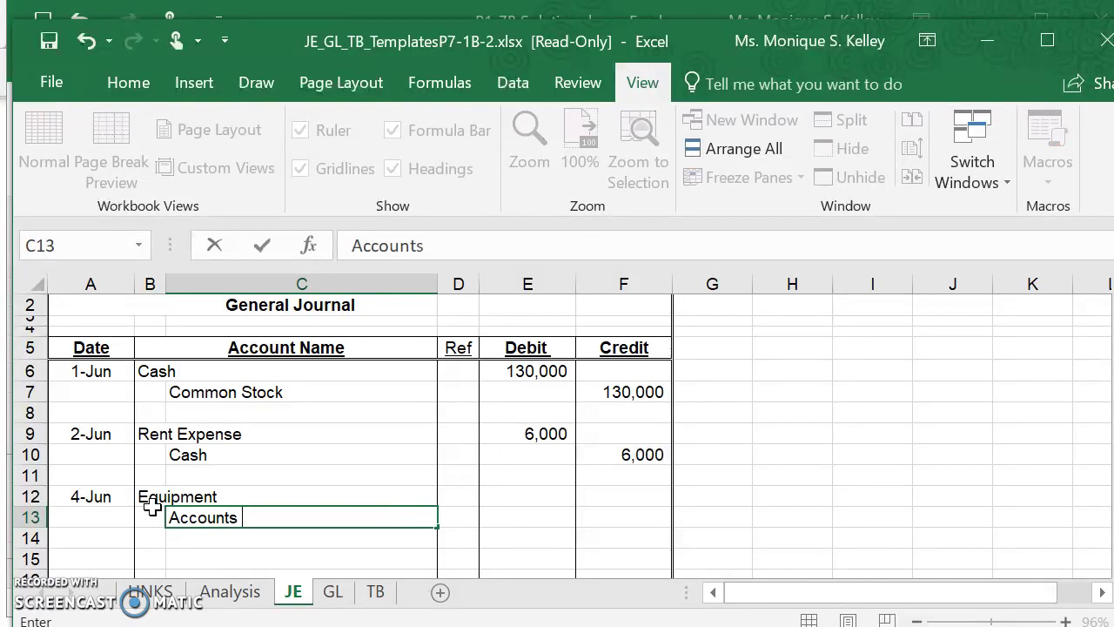
{"action": "type", "text": "Payabl"}
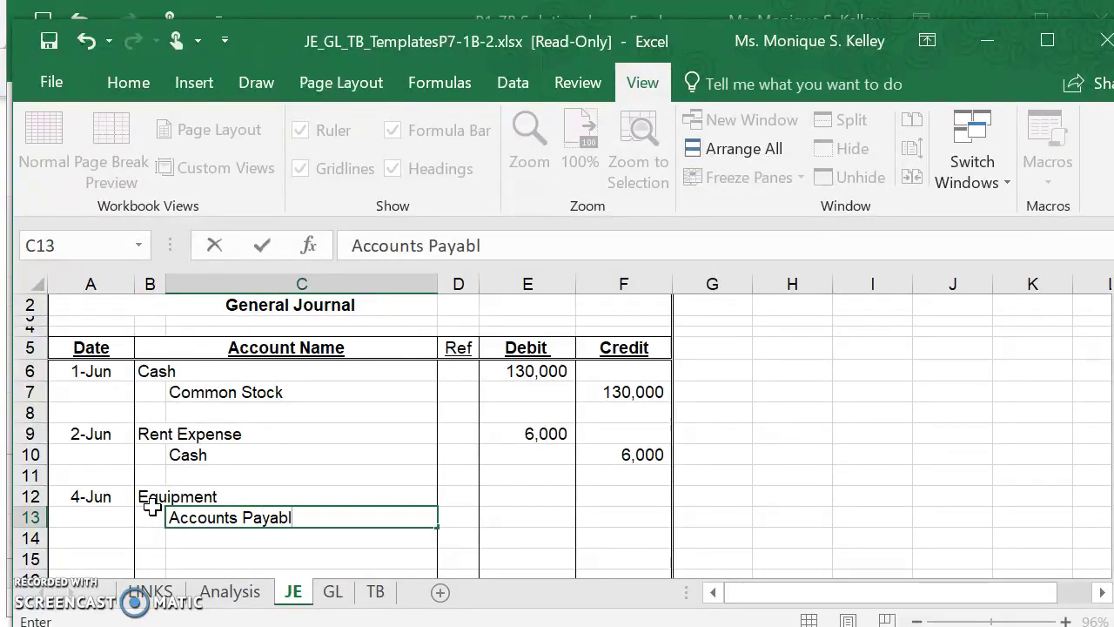
{"action": "type", "text": "e"}
Step: Debit Equipment 2,400 and credit Accounts Payable 2,400, then check the Canvas instructions
{"action": "left_click", "coordinate": [516, 502]}
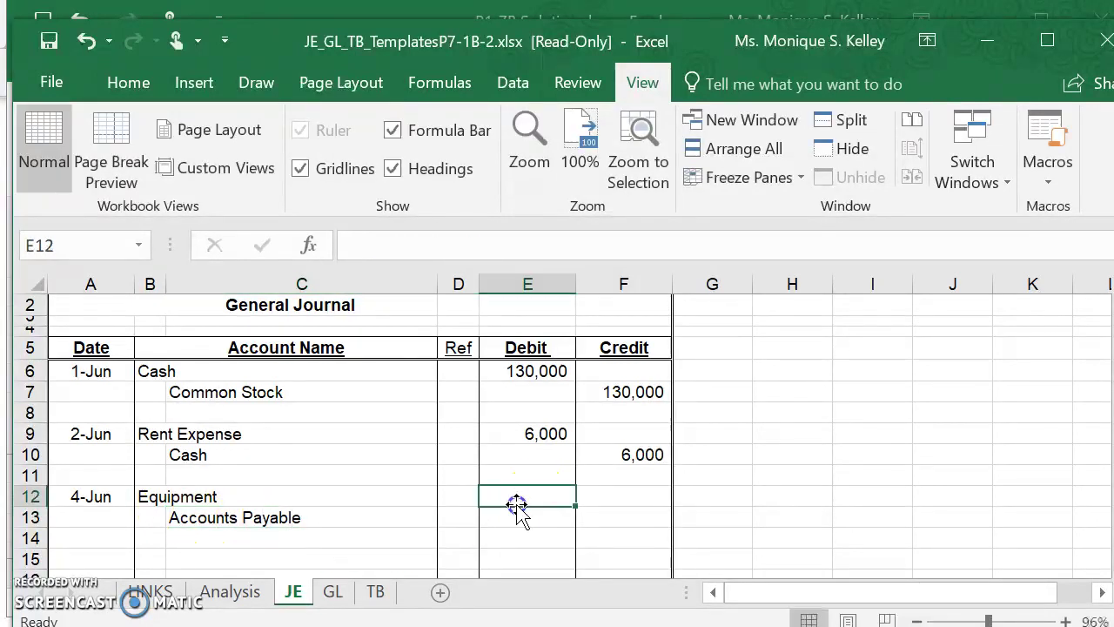
{"action": "type", "text": "2400"}
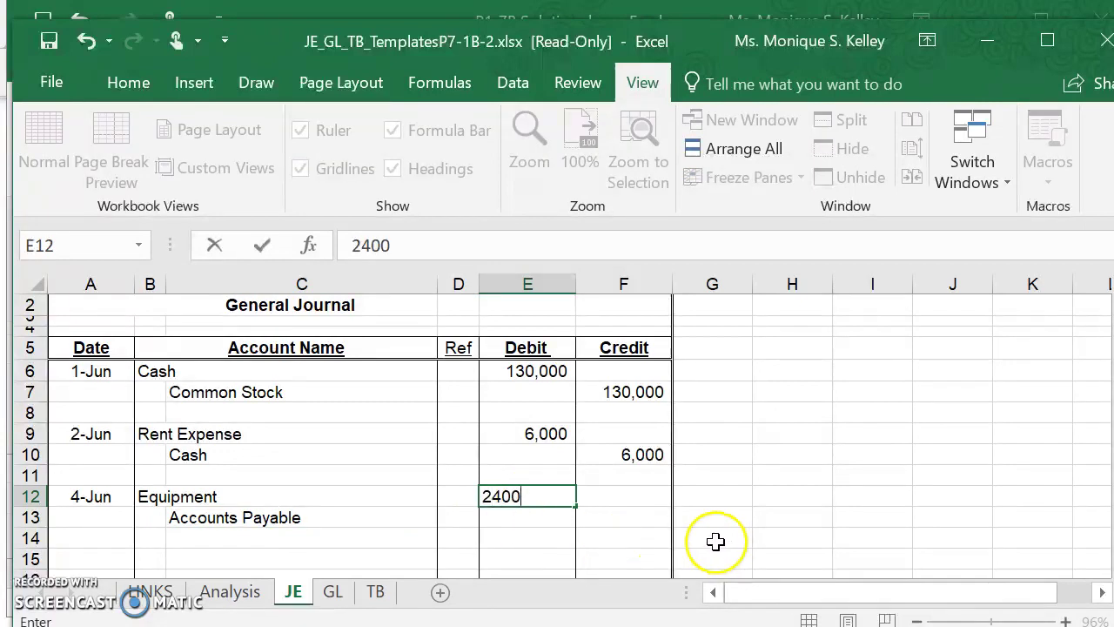
{"action": "left_click", "coordinate": [622, 512]}
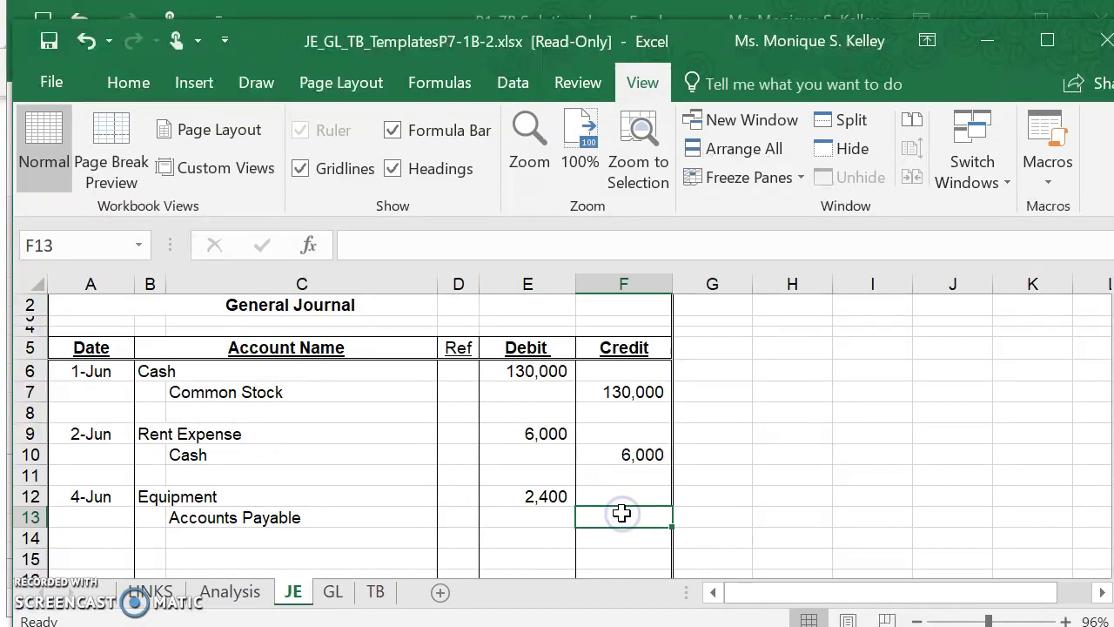
{"action": "type", "text": "2,"}
{"action": "type", "text": "400"}
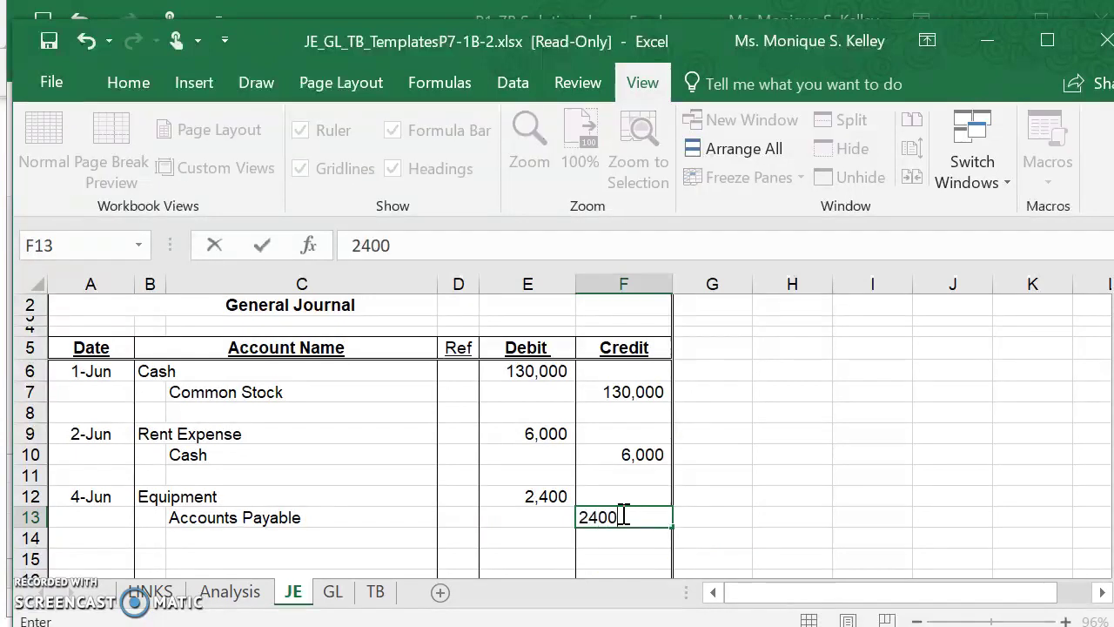
{"action": "key", "text": "Return"}
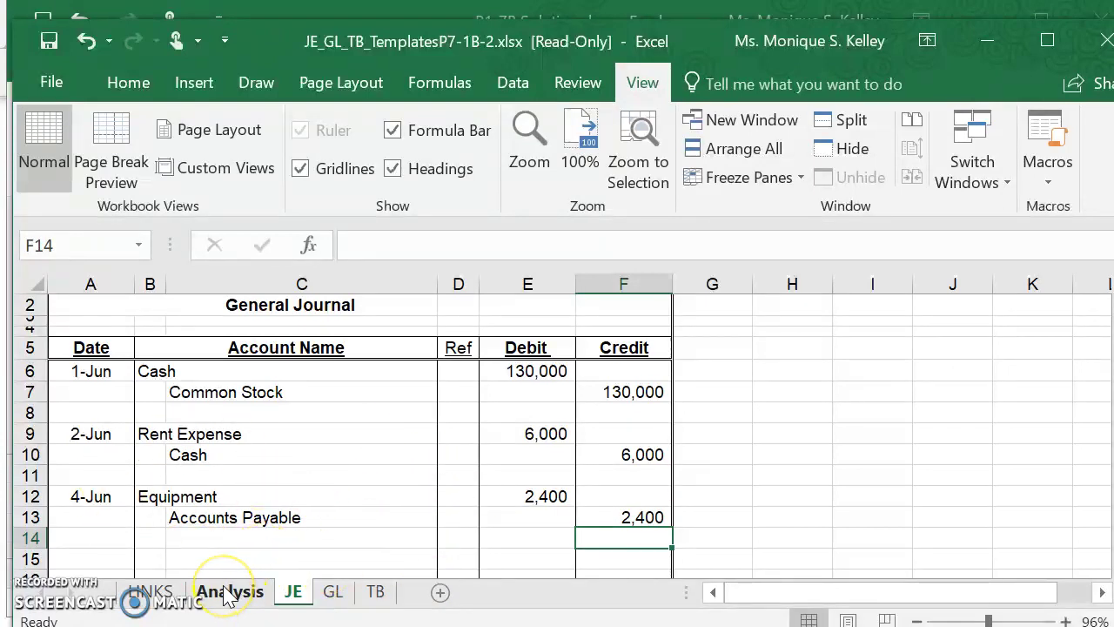
{"action": "key", "text": "alt+Tab"}
{"action": "key", "text": "alt+Tab"}
{"action": "key", "text": "alt+Tab"}
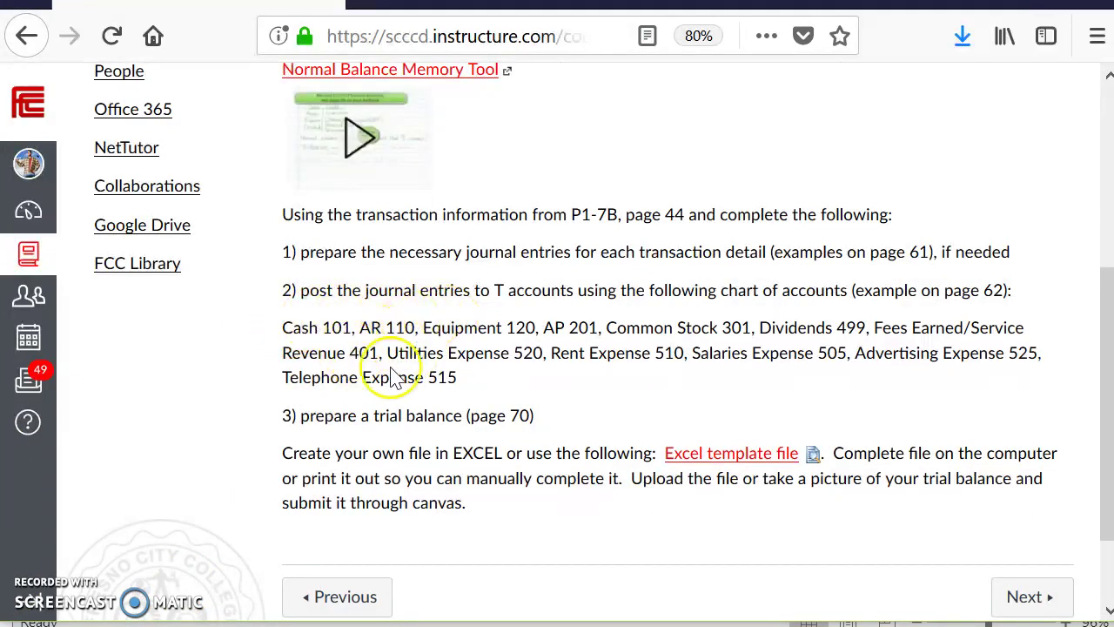
{"action": "key", "text": "alt+Tab"}
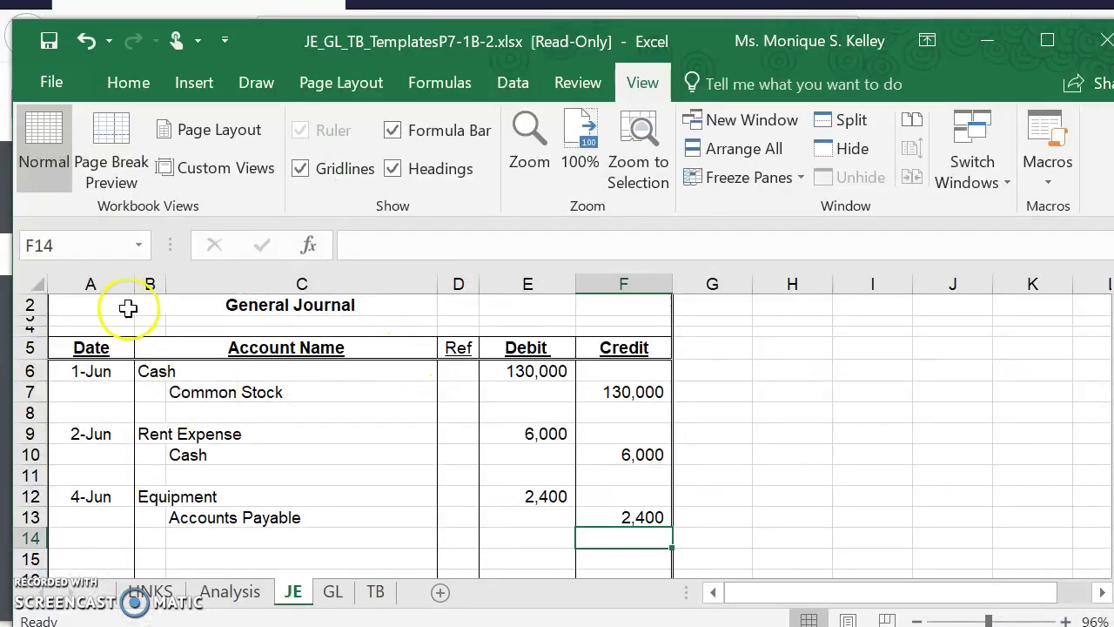
Step: Post the 130,000 debit dated 6/1 to Cash - 101 on the GL sheet
{"action": "left_click", "coordinate": [95, 372]}
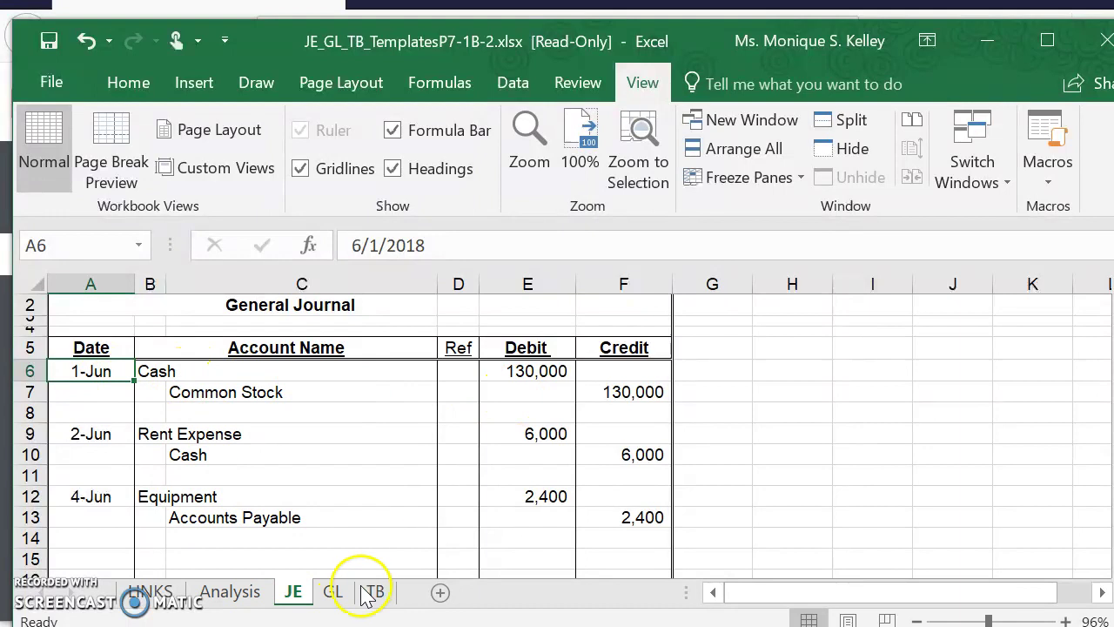
{"action": "left_click", "coordinate": [333, 592]}
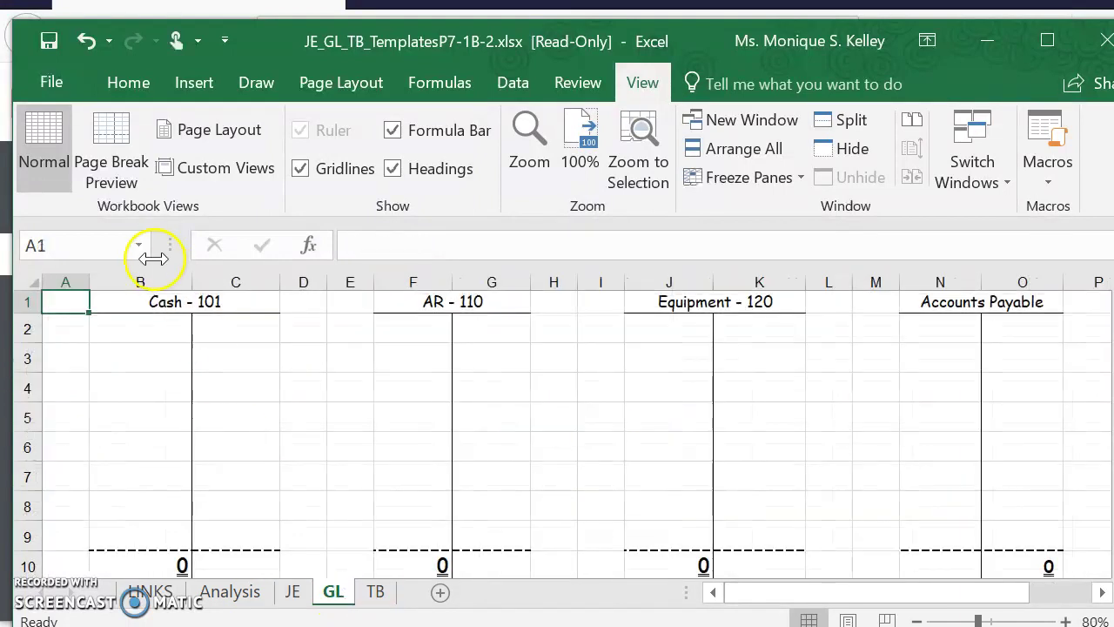
{"action": "left_click", "coordinate": [169, 329]}
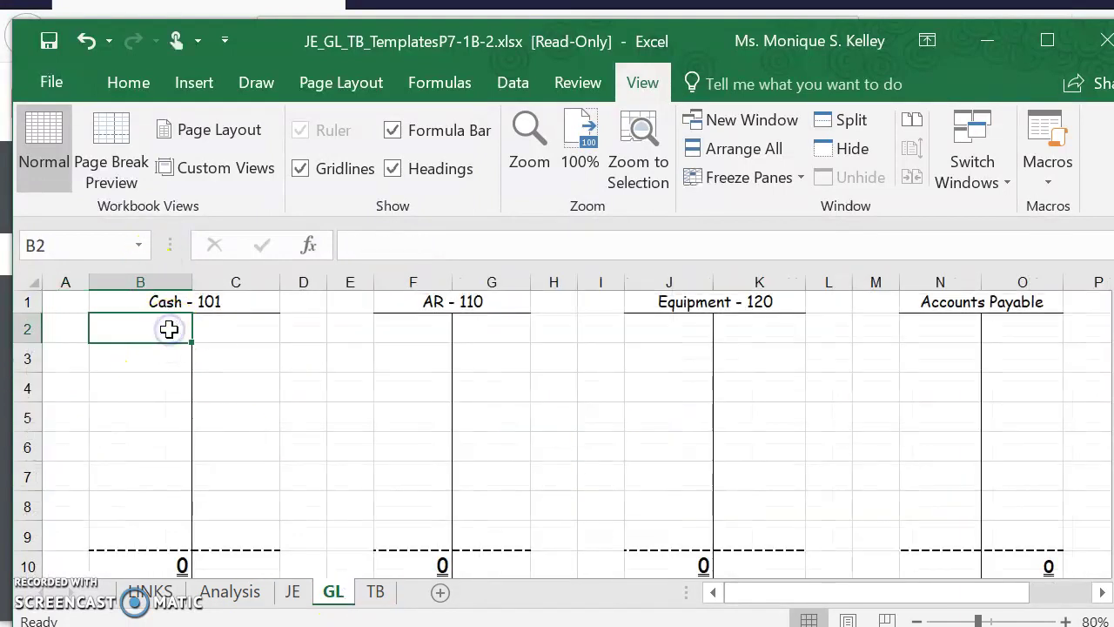
{"action": "type", "text": "130000"}
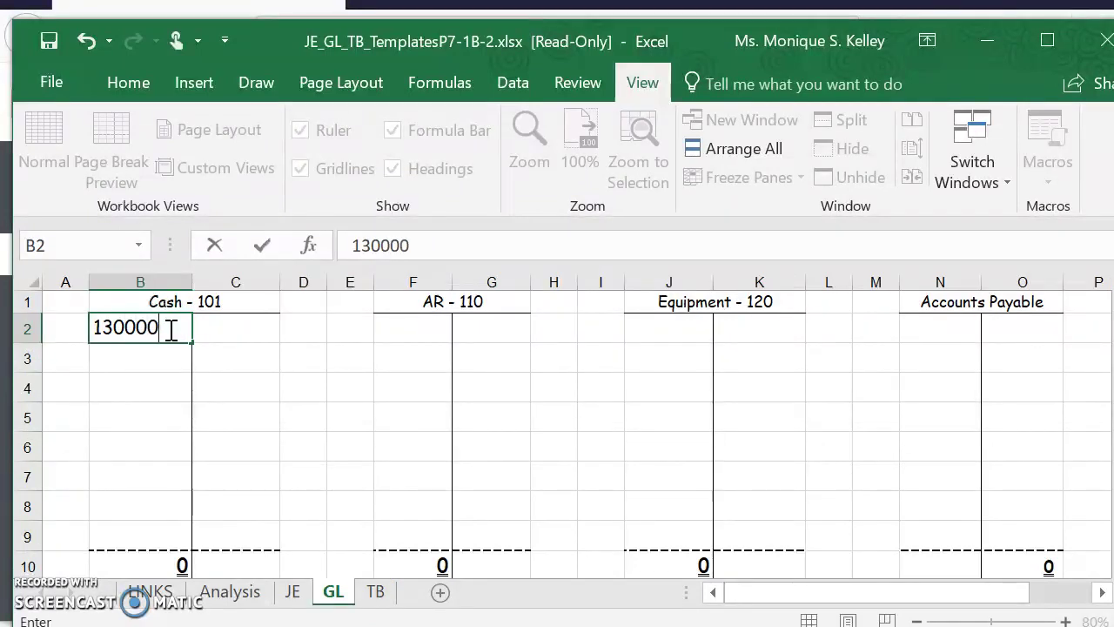
{"action": "key", "text": "Return"}
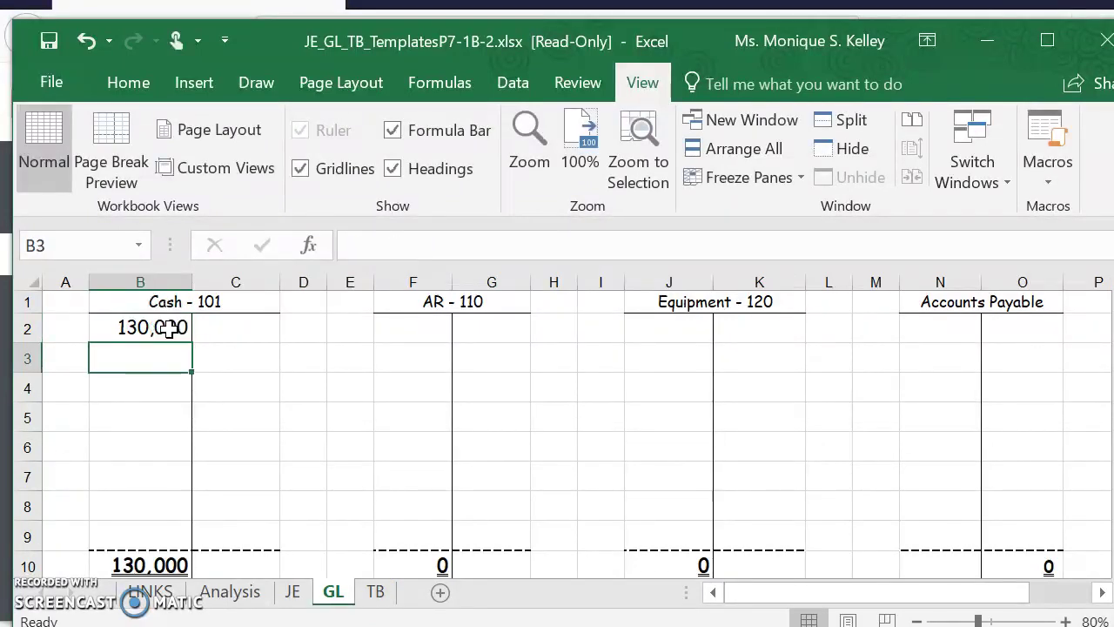
{"action": "key", "text": "Up"}
{"action": "key", "text": "Left"}
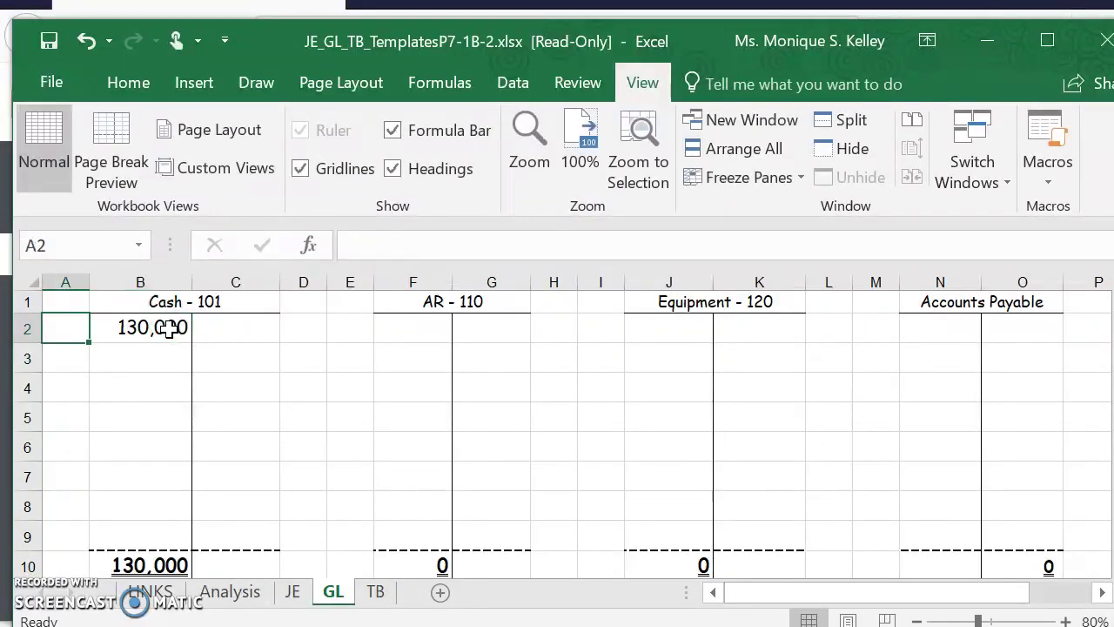
{"action": "type", "text": "6/1"}
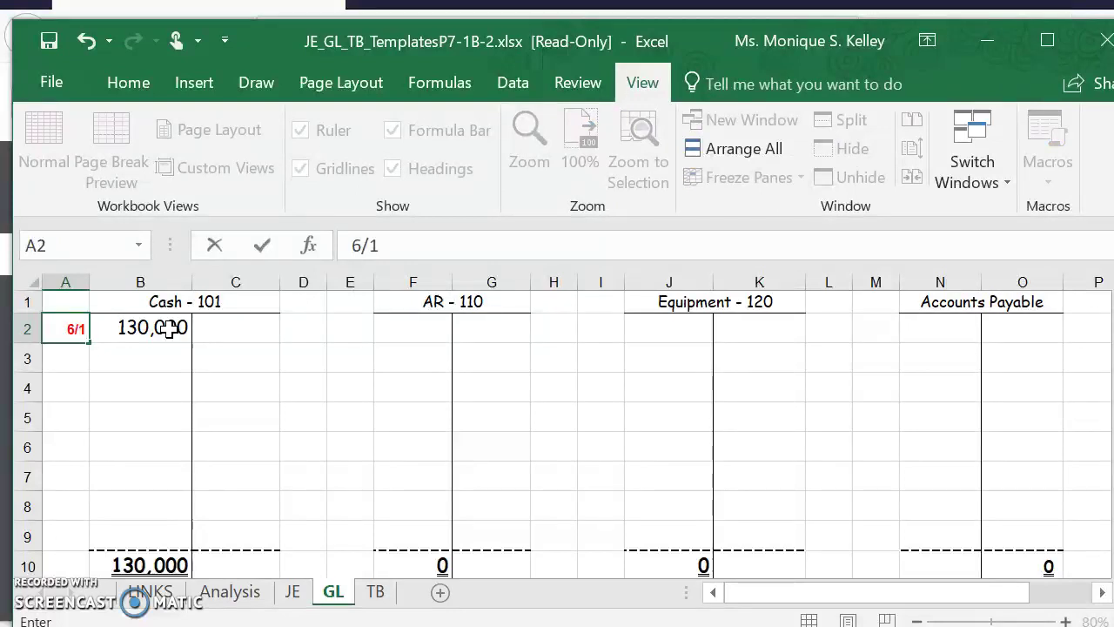
{"action": "key", "text": "Return"}
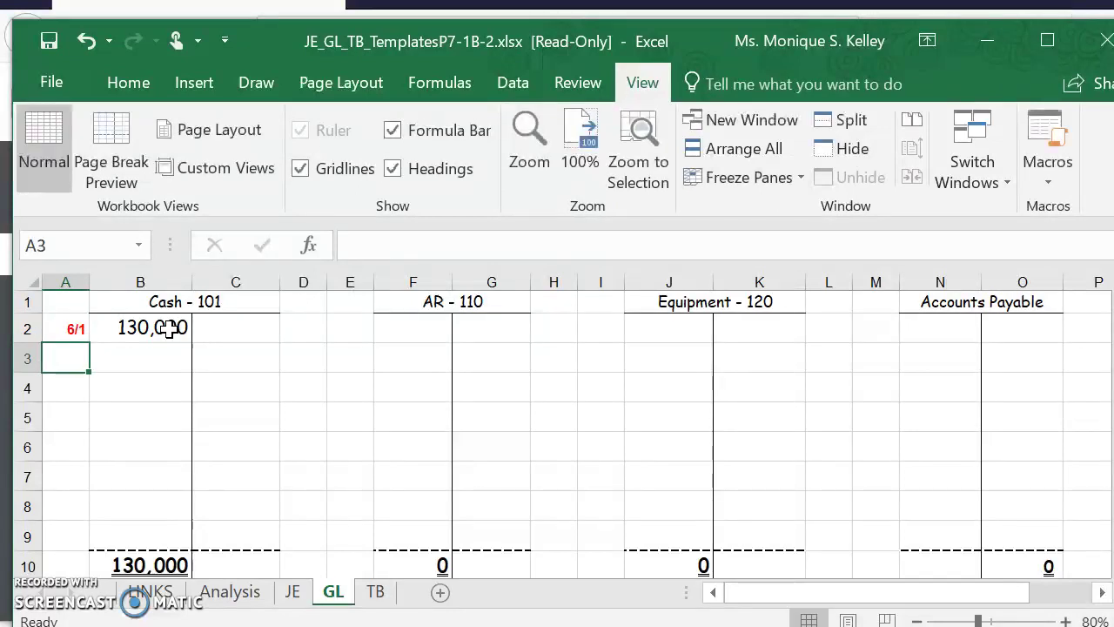
Step: Enter post reference 101 on the Cash line of the June 1 journal entry
{"action": "left_click", "coordinate": [294, 591]}
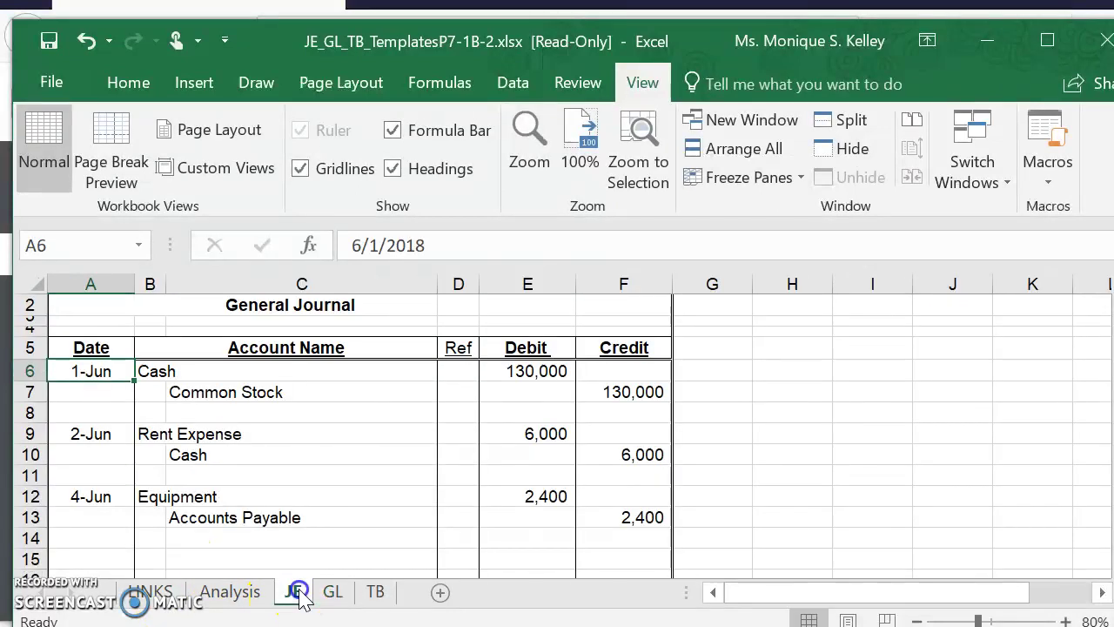
{"action": "left_click", "coordinate": [459, 379]}
{"action": "type", "text": "101"}
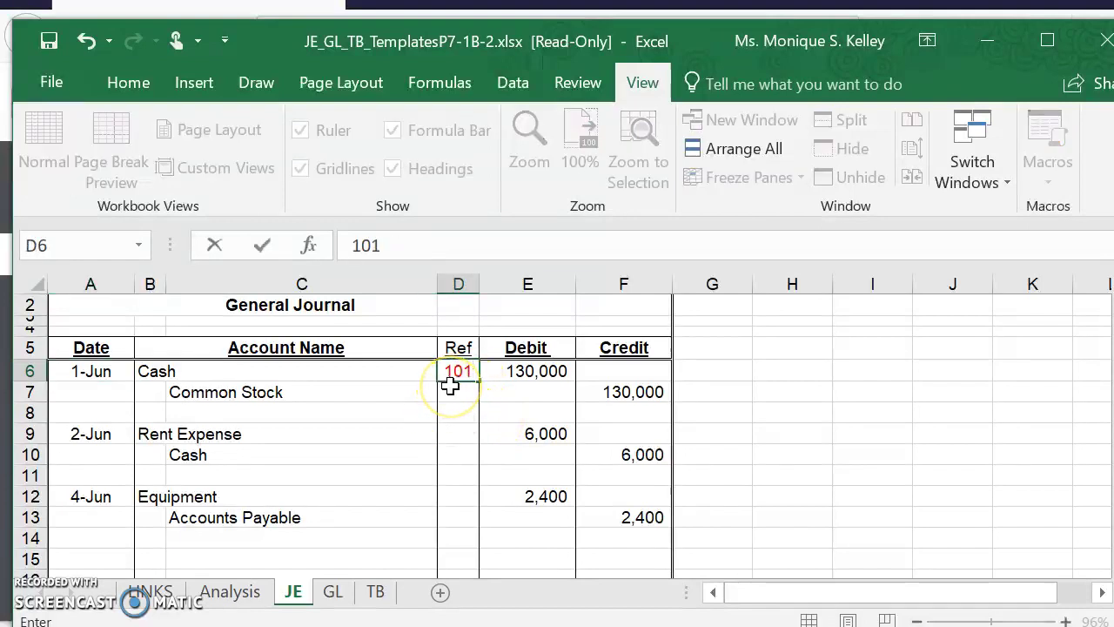
{"action": "left_click", "coordinate": [457, 396]}
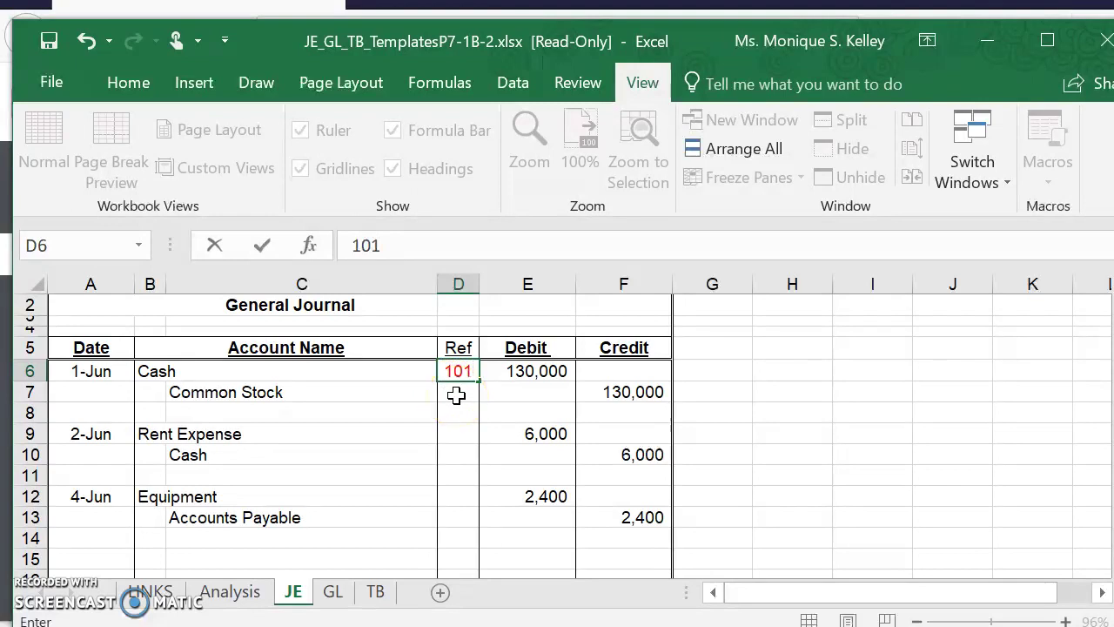
Step: Post the 130,000 credit to Common Stock - 301 on the GL sheet
{"action": "left_click", "coordinate": [333, 592]}
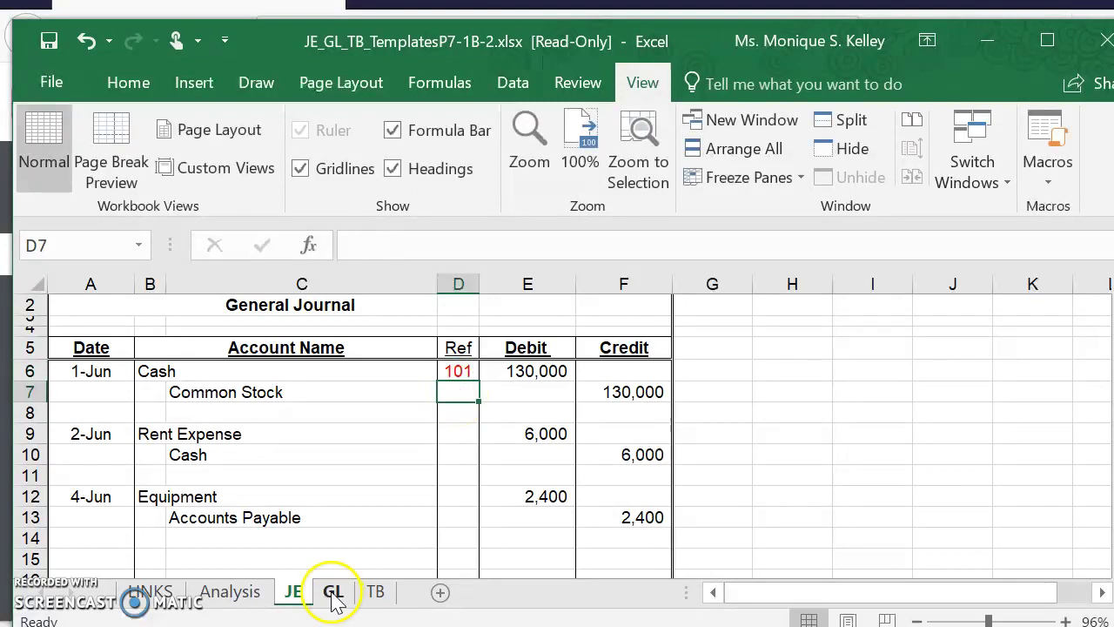
{"action": "left_click", "coordinate": [433, 450]}
{"action": "key", "text": "Down"}
{"action": "key", "text": "Down"}
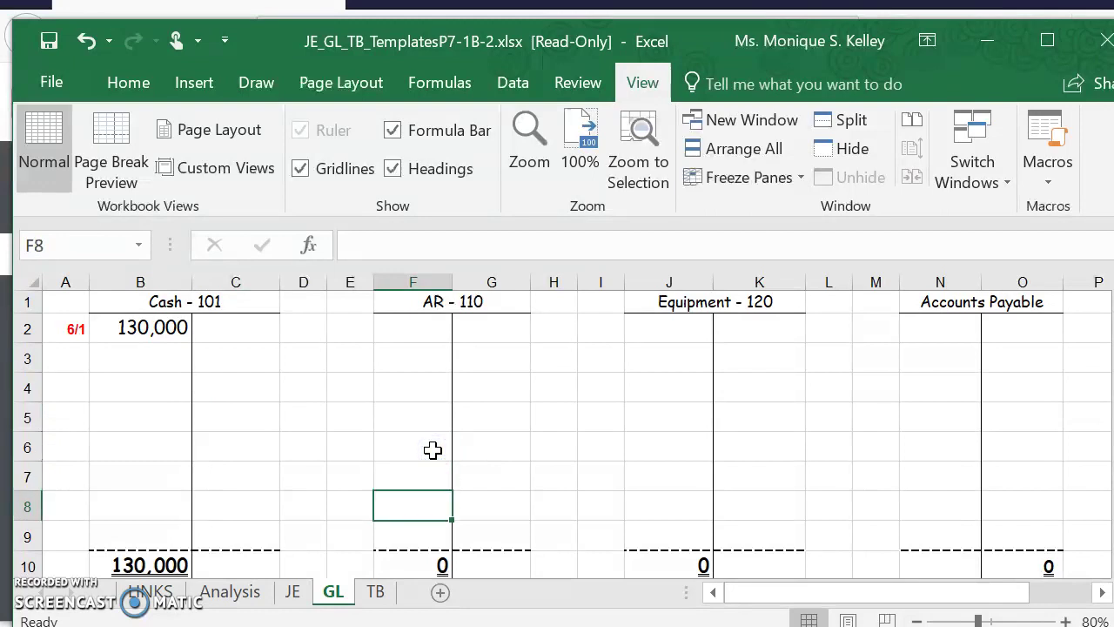
{"action": "key", "text": "Down"}
{"action": "key", "text": "Down"}
{"action": "key", "text": "Down"}
{"action": "key", "text": "Down"}
{"action": "key", "text": "Down"}
{"action": "key", "text": "Down"}
{"action": "key", "text": "Down"}
{"action": "key", "text": "Down"}
{"action": "key", "text": "Down"}
{"action": "key", "text": "Up"}
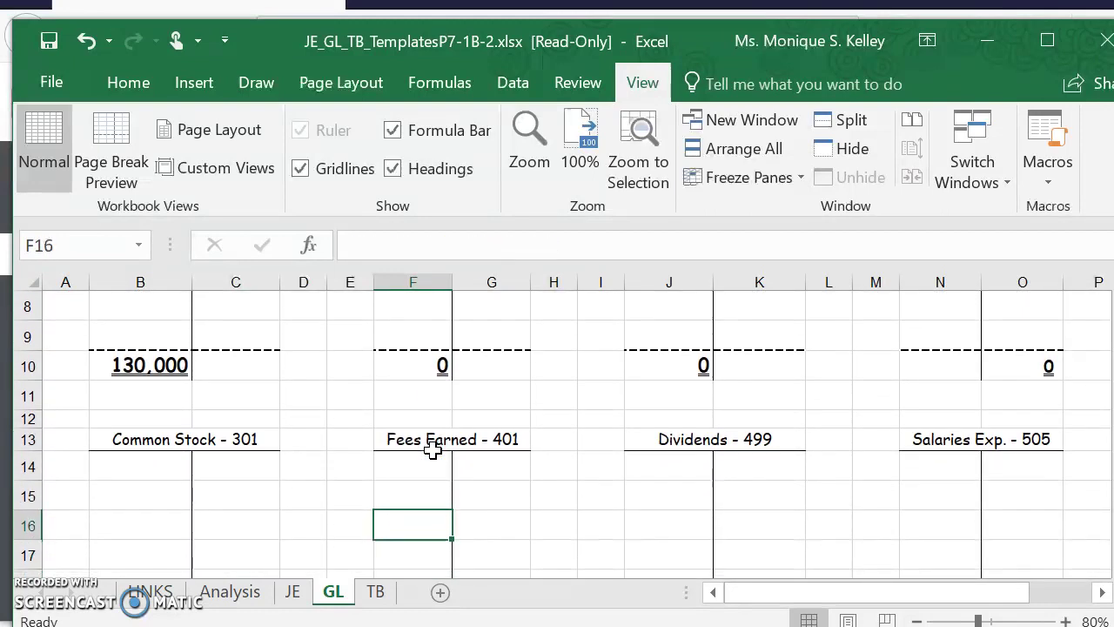
{"action": "key", "text": "Left"}
{"action": "key", "text": "Left"}
{"action": "key", "text": "Left"}
{"action": "key", "text": "Up"}
{"action": "key", "text": "Up"}
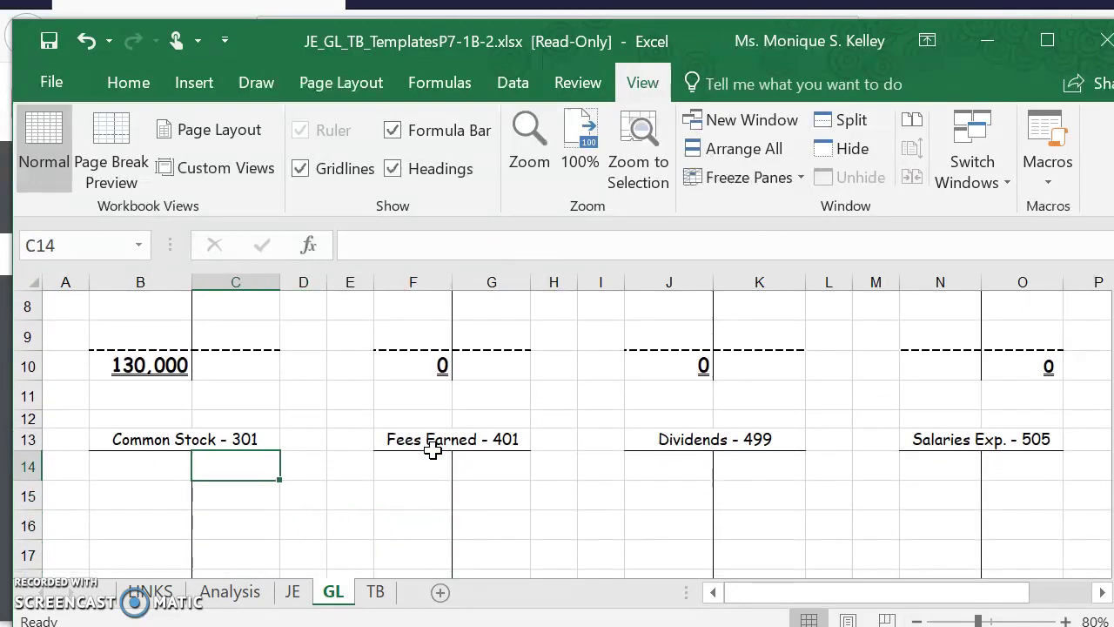
{"action": "type", "text": "130000"}
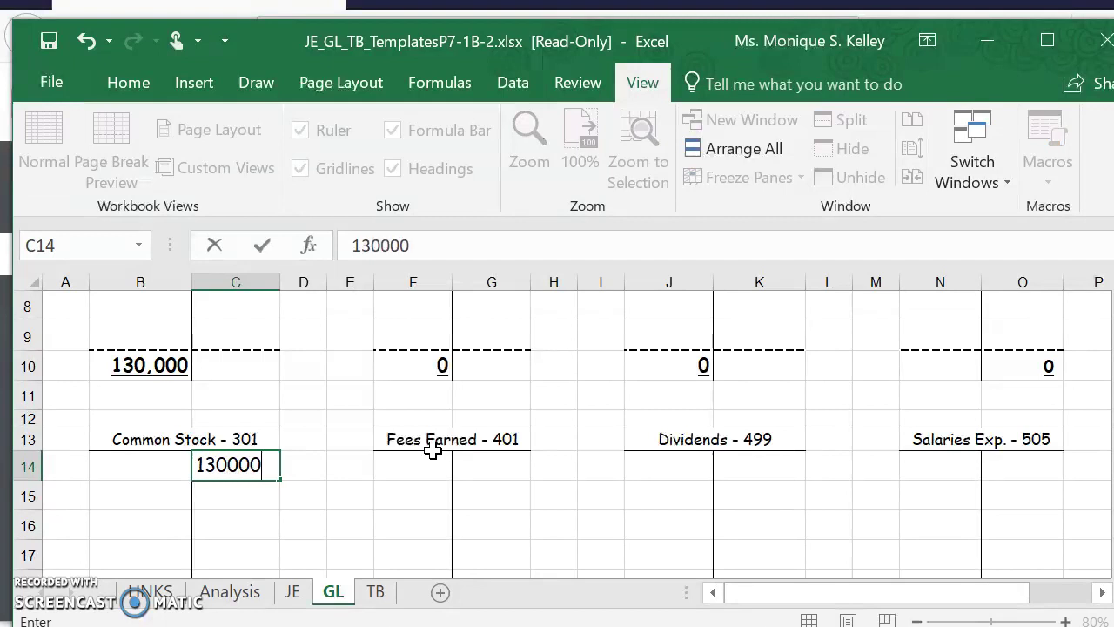
{"action": "key", "text": "Tab"}
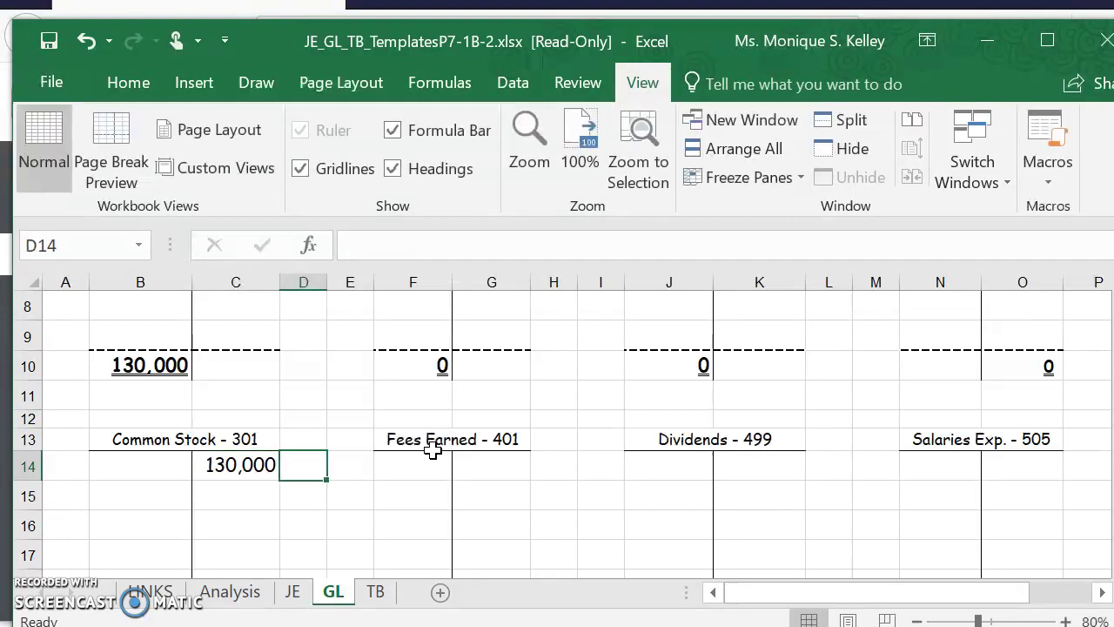